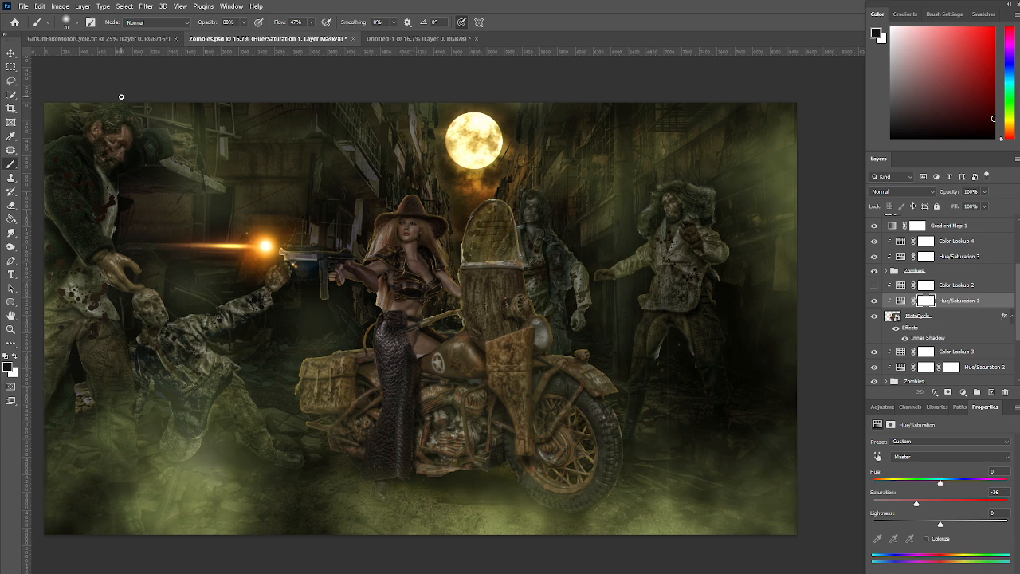
Place the Sky image in the black Untitled-1 document, shifted up so the moon sits near the canvas's upper centre
left_click(84, 38)
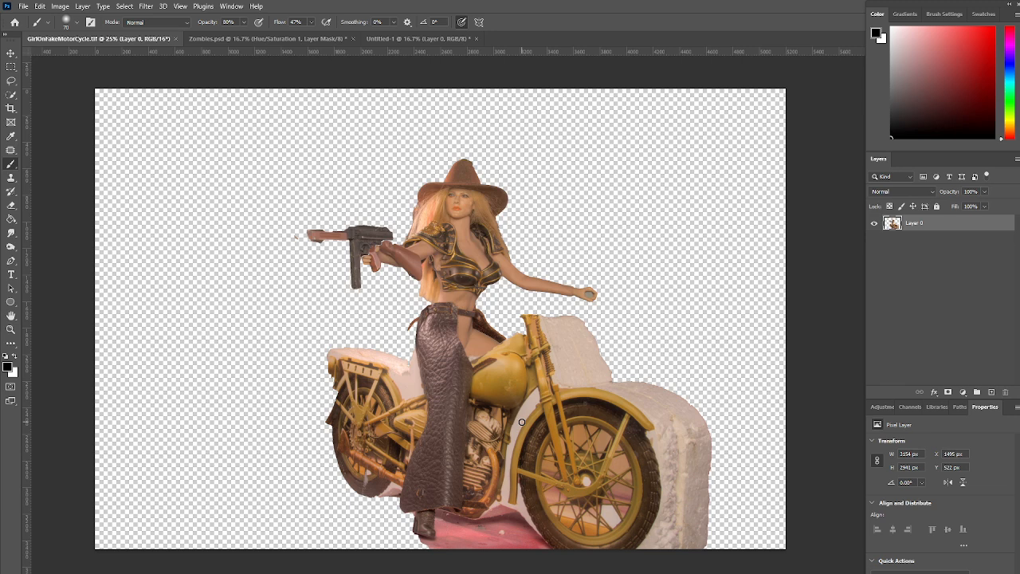
left_click(399, 40)
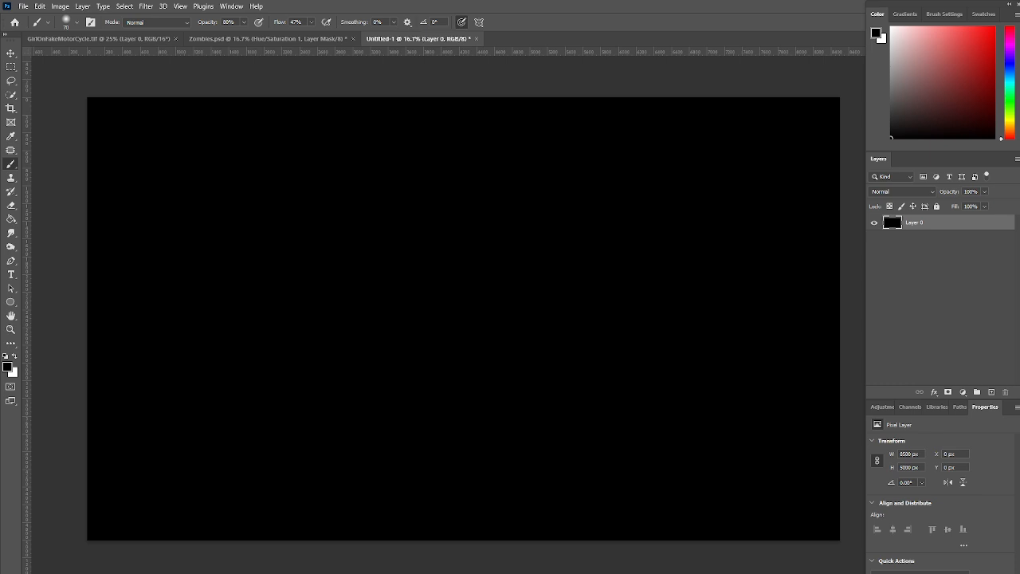
left_click_drag(564, 209, 434, 151)
left_click_drag(591, 172, 600, 144)
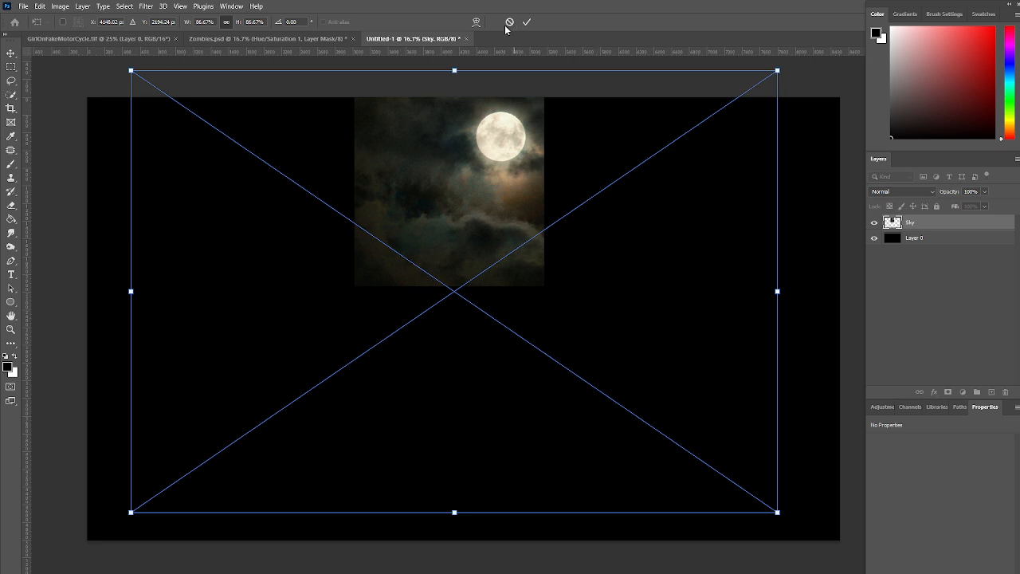
left_click(527, 23)
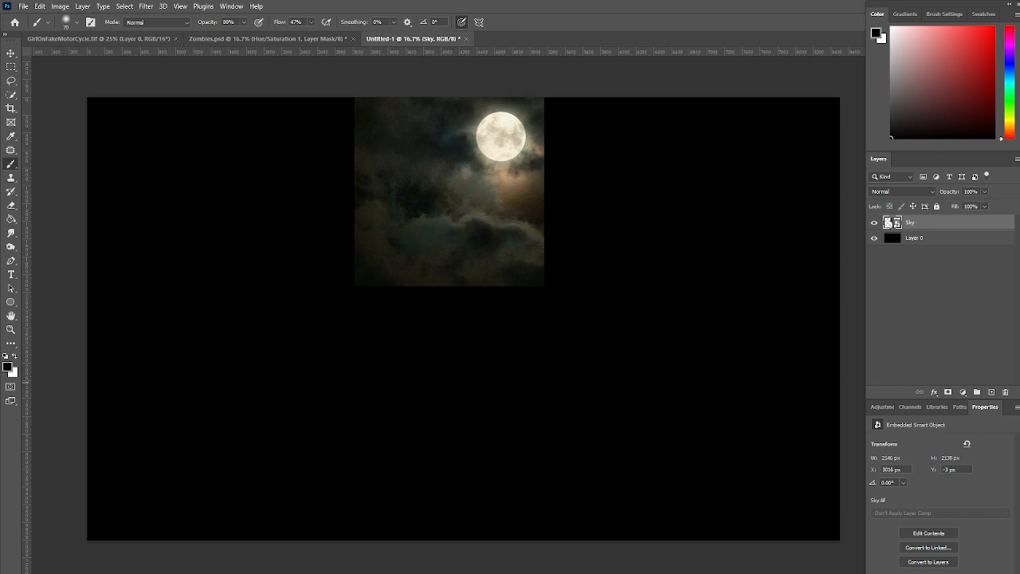
Place the Street image above the Sky layer, shifted up so the moon shows in the gap between the buildings
left_click_drag(647, 283, 490, 280)
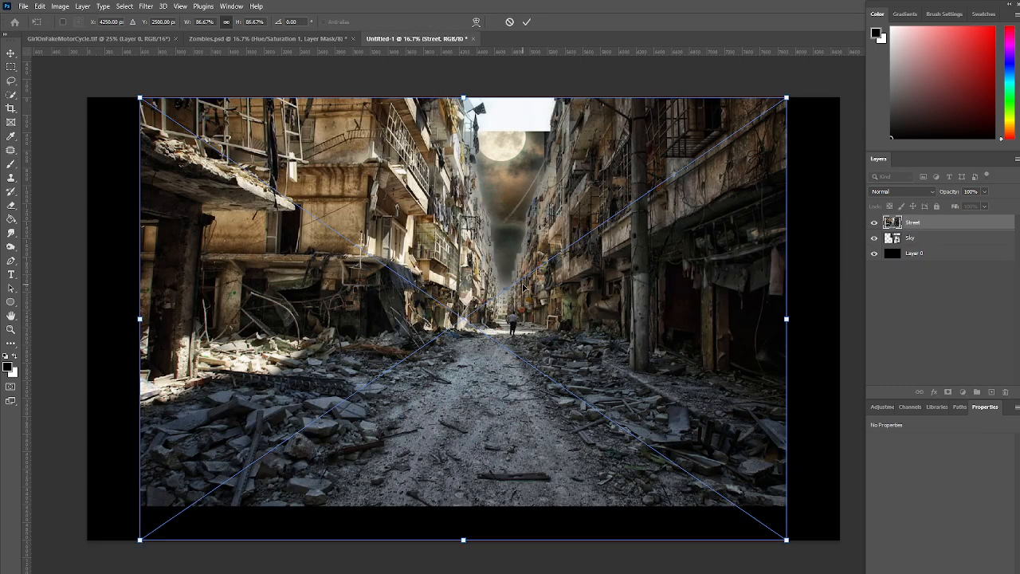
left_click_drag(550, 335, 546, 299)
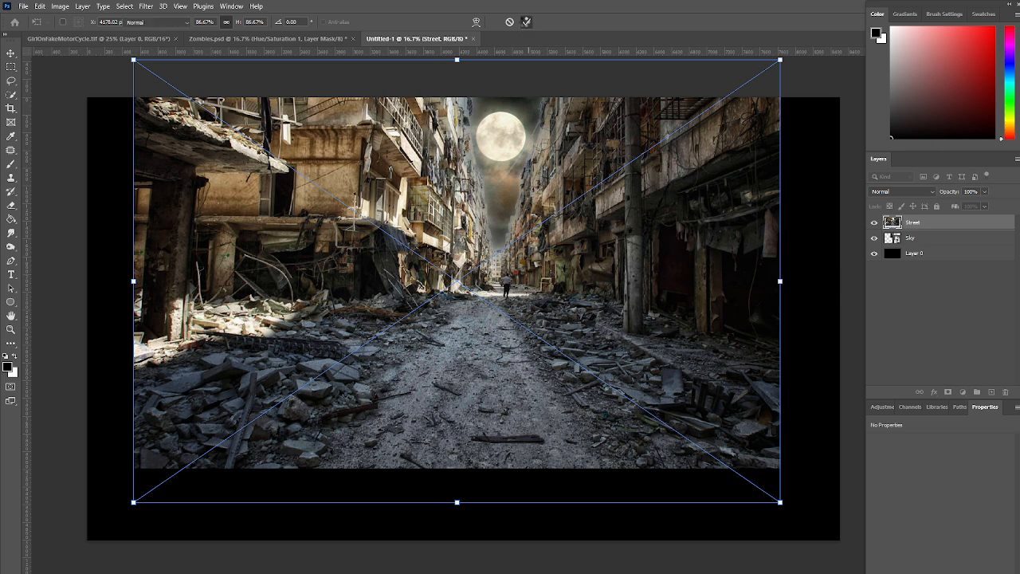
key("Return")
key("b")
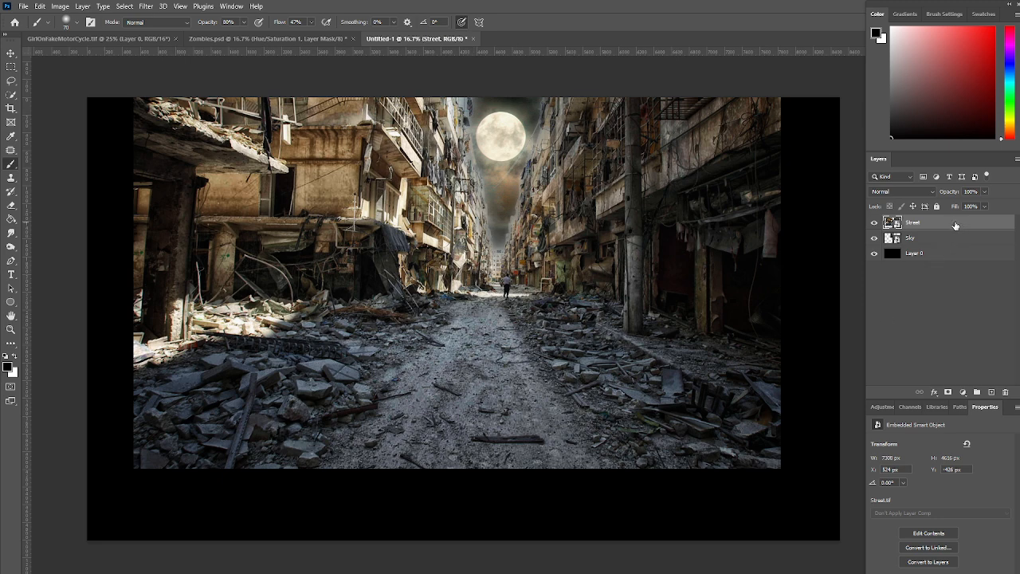
Add a Color Lookup adjustment above the Street layer using the Moonlight.3DL 3D LUT
left_click(963, 393)
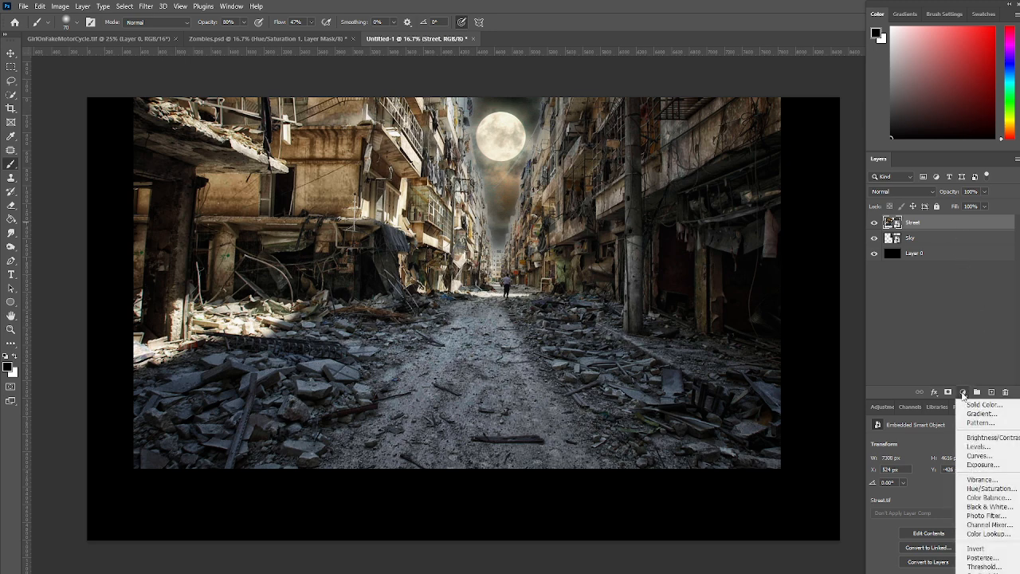
left_click(976, 534)
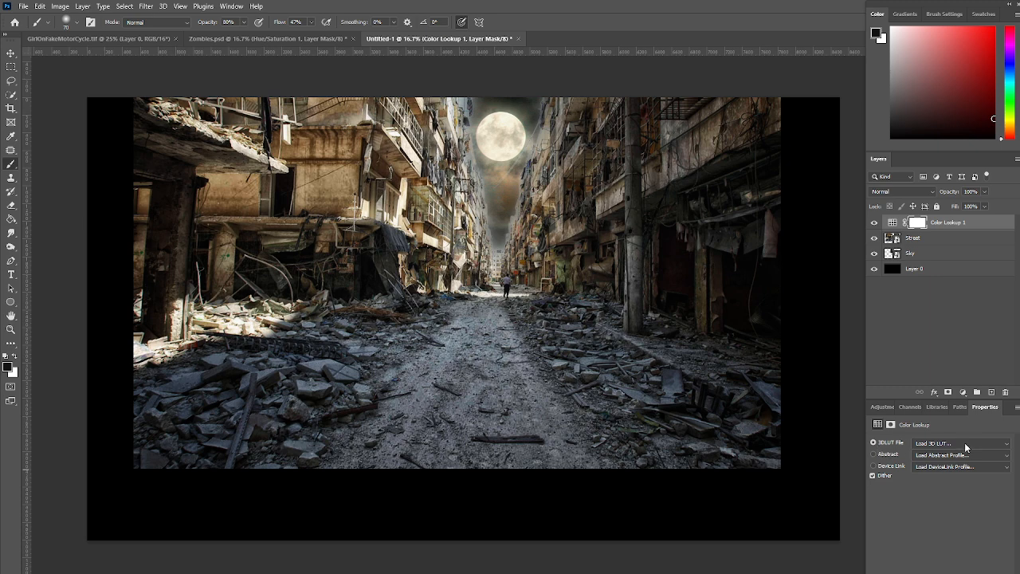
left_click(977, 445)
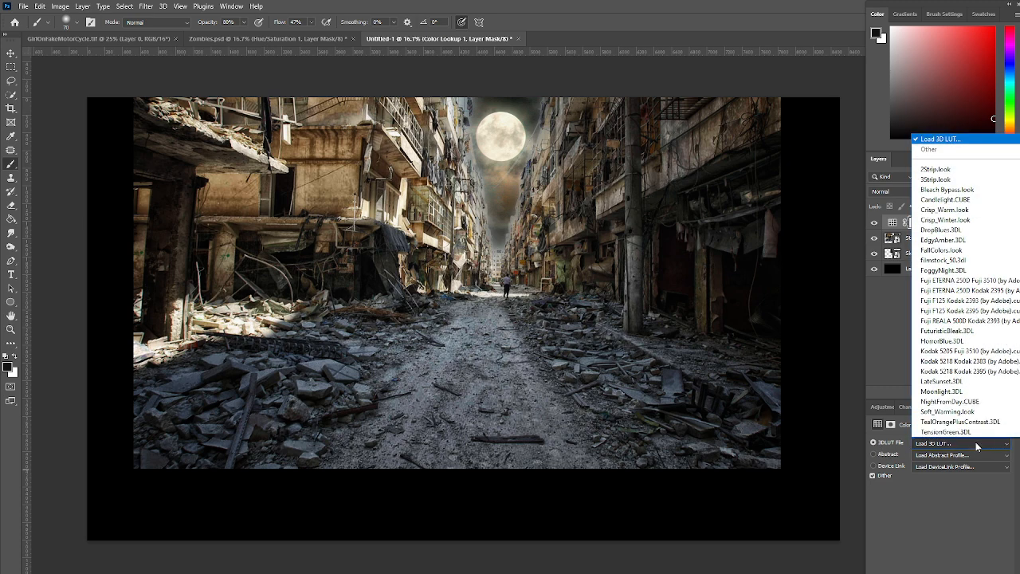
left_click(950, 393)
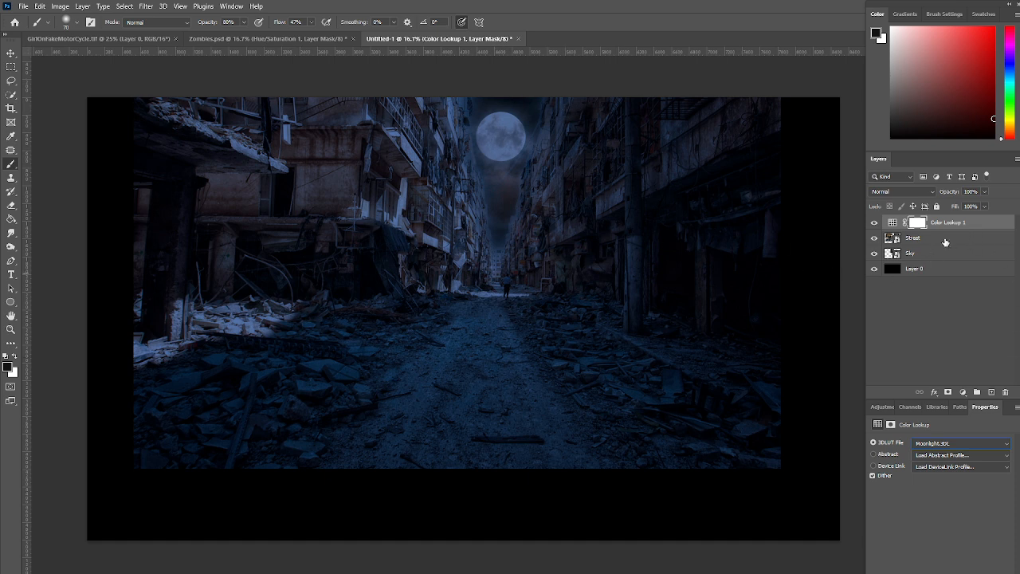
Clip the Color Lookup adjustment to the Street layer
left_click_drag(972, 242, 974, 228)
mouse_move(973, 228)
left_mouse_down()
mouse_move(974, 238)
mouse_move(973, 228)
left_mouse_up()
left_click(974, 229, "alt")
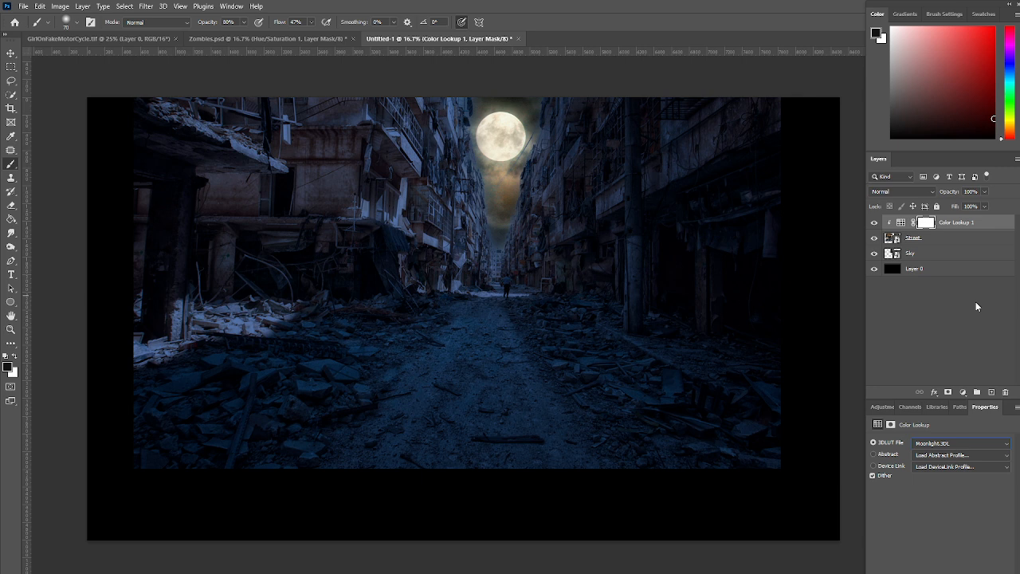
Target the Color Lookup mask and set up a black brush with 55% opacity and 48% flow
left_click(925, 224)
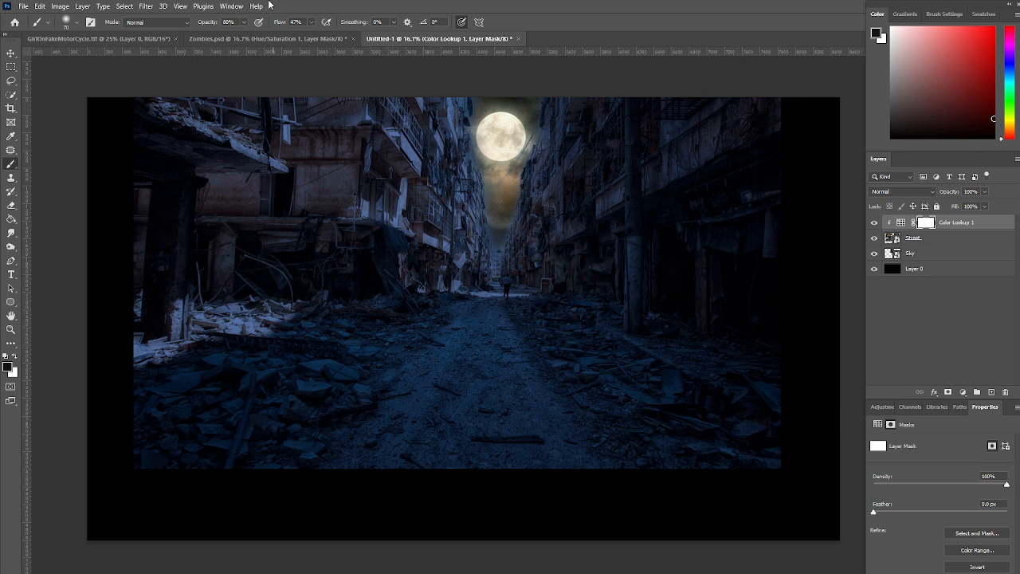
left_click(243, 22)
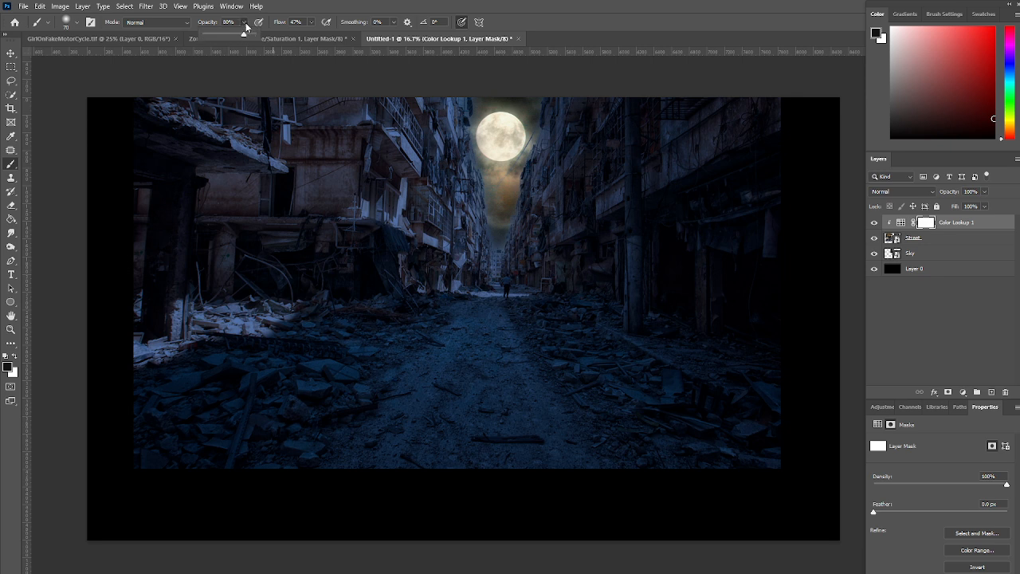
left_click_drag(247, 37, 232, 37)
left_click(311, 22)
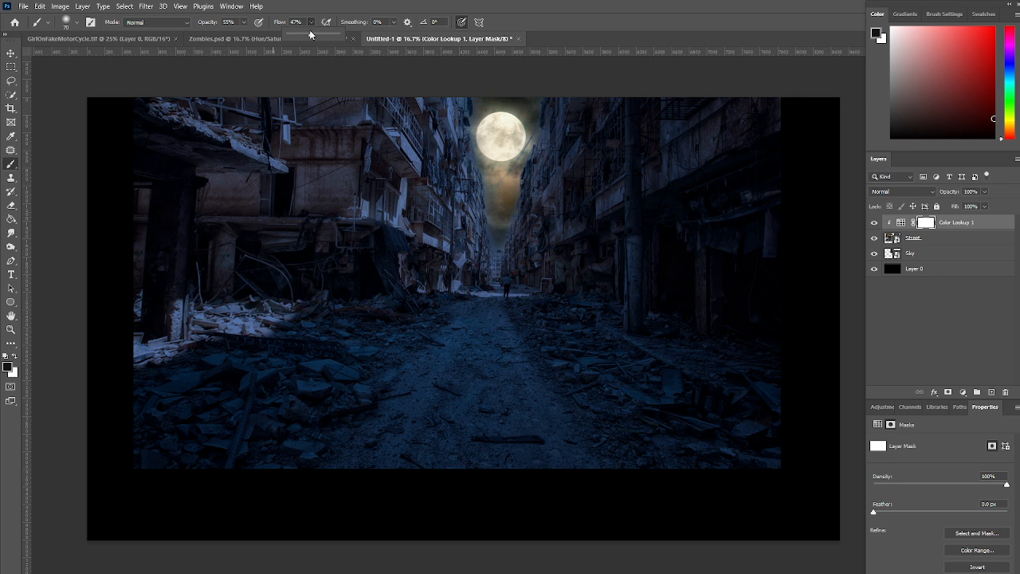
left_click_drag(310, 38, 311, 38)
left_click(8, 367)
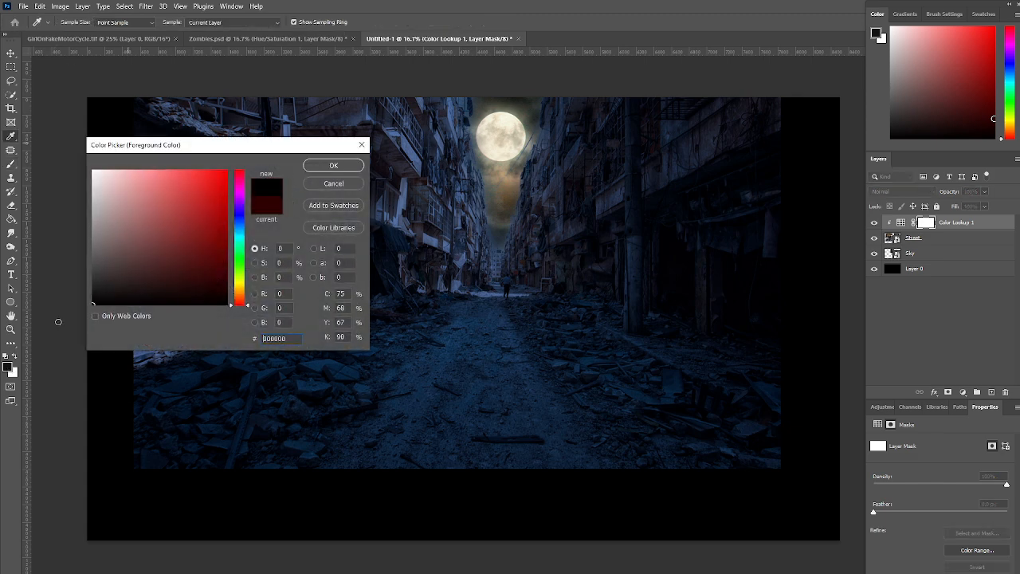
left_click(334, 166)
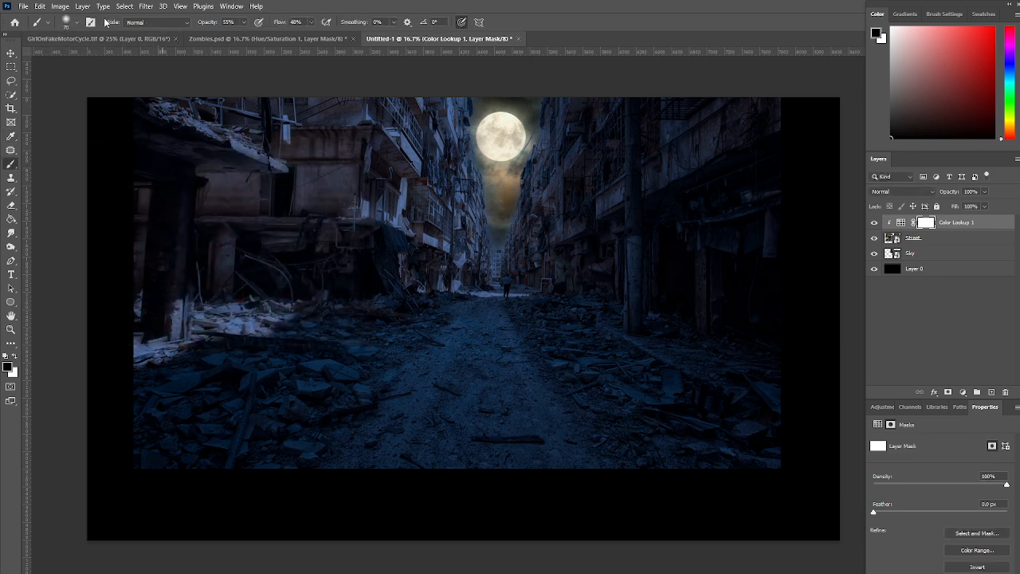
Keep the Soft Round brush at 0% hardness and enlarge it to 700 px
left_click(75, 24)
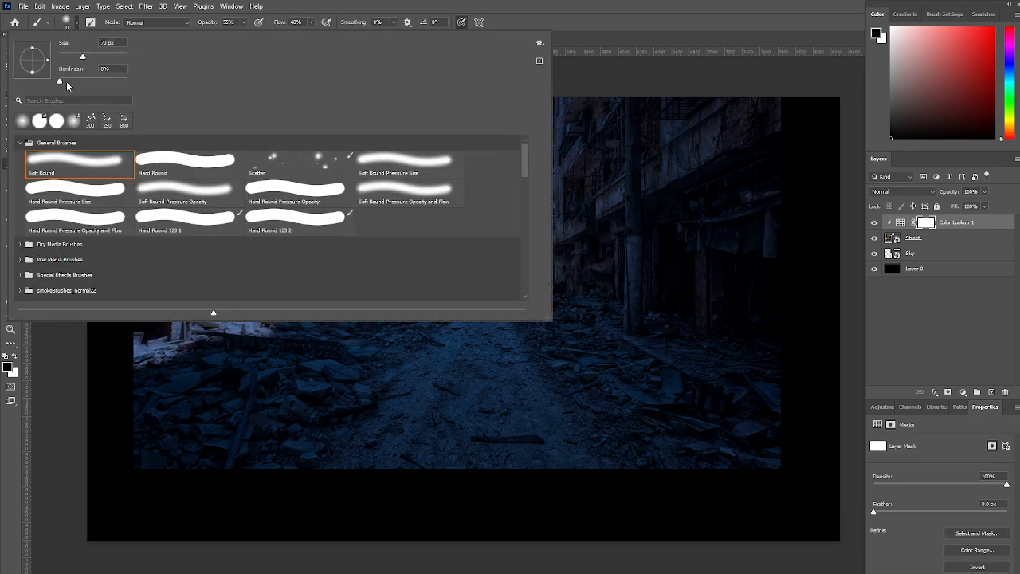
left_click(324, 7)
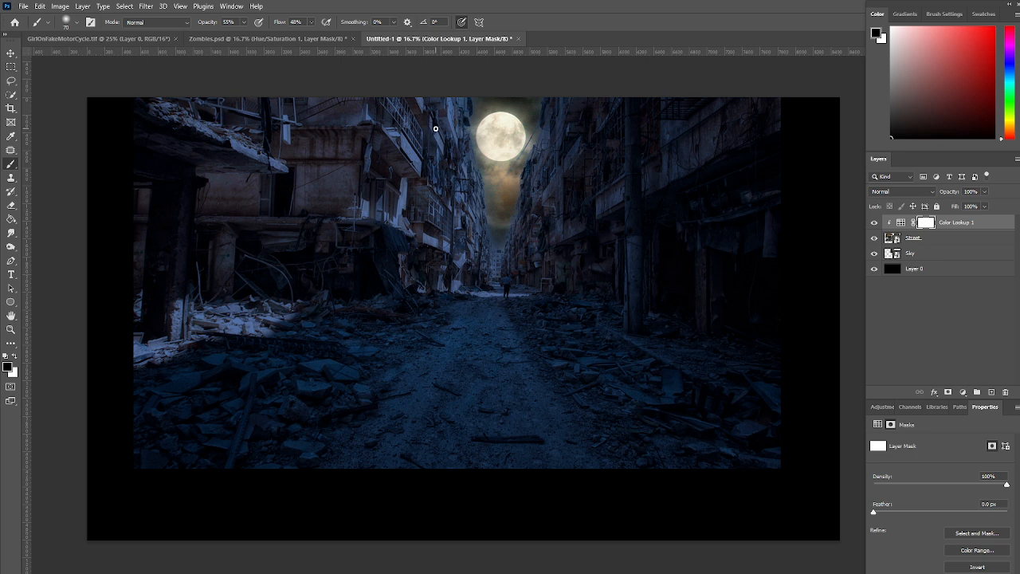
key("bracketright")
key("bracketright")
key("bracketright")
key("bracketright")
key("bracketright")
key("bracketright")
key("bracketright")
key("bracketright")
key("bracketright")
key("bracketright")
key("bracketright")
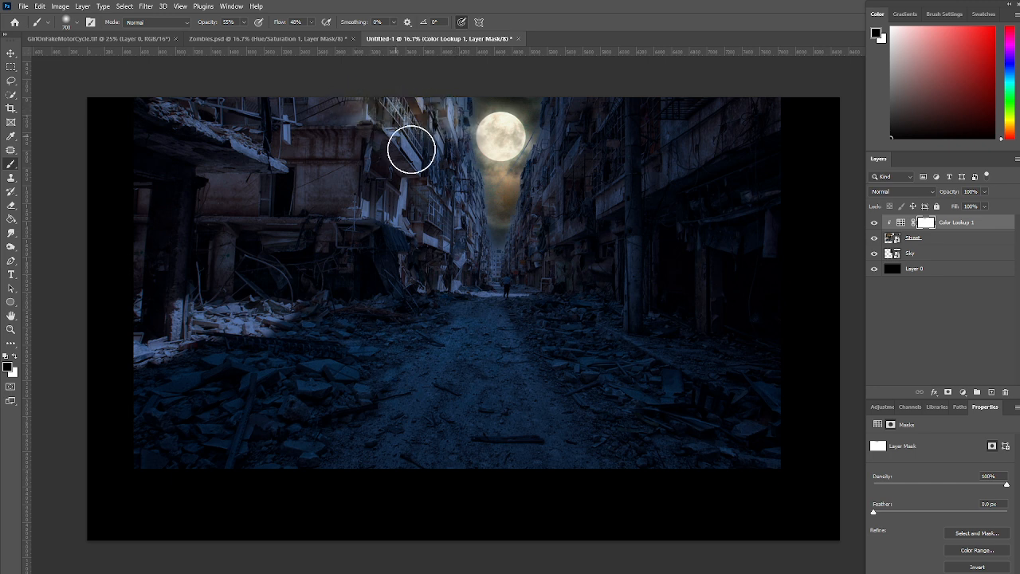
mouse_move(481, 177)
left_mouse_down()
mouse_move(419, 150)
mouse_move(395, 155)
left_mouse_up()
mouse_move(475, 209)
left_mouse_down()
mouse_move(431, 194)
mouse_move(452, 237)
mouse_move(420, 234)
mouse_move(464, 259)
mouse_move(412, 278)
left_mouse_up()
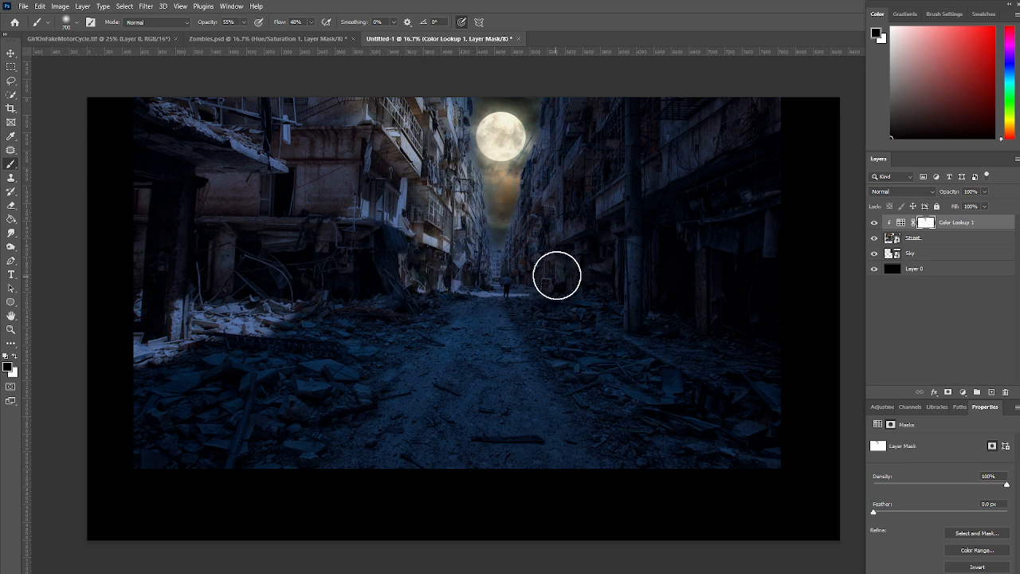
key("ctrl+z")
key("ctrl+z")
key("ctrl+z")
key("ctrl+z")
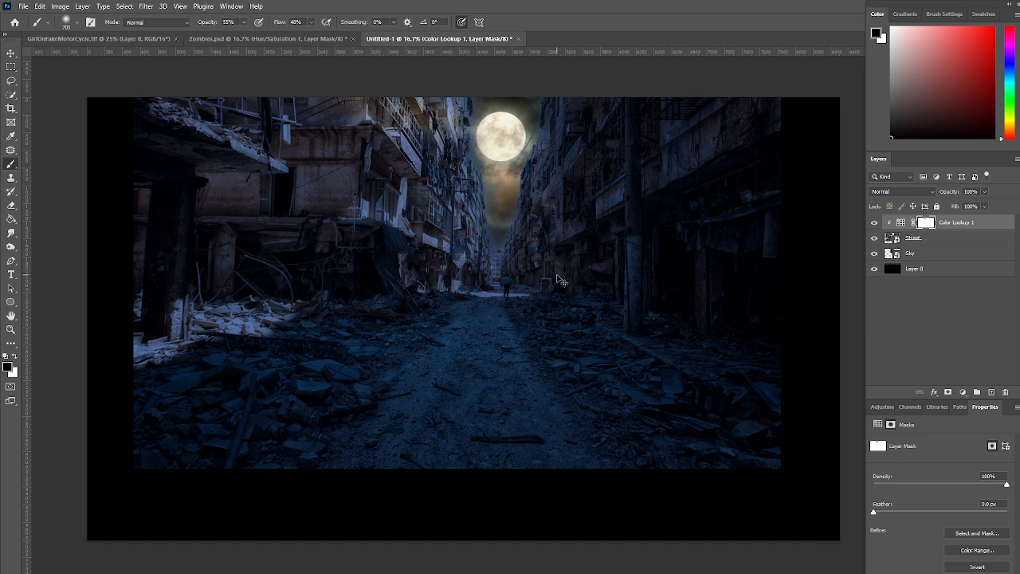
key("ctrl+z")
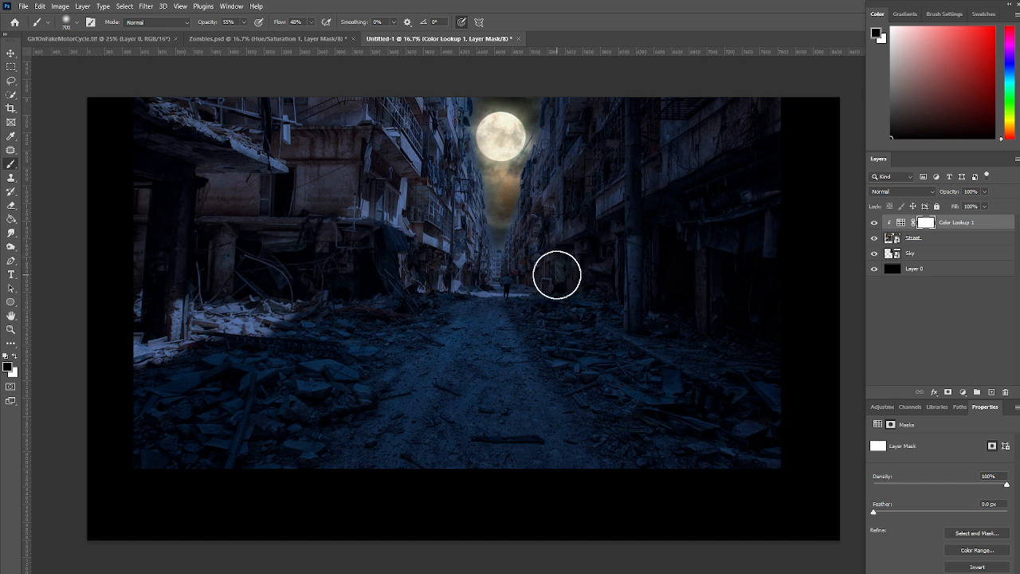
Paint the Color Lookup mask with black at 28% opacity and 33% flow over the buildings below the moon and along the road
left_click(243, 22)
left_click_drag(243, 35, 231, 38)
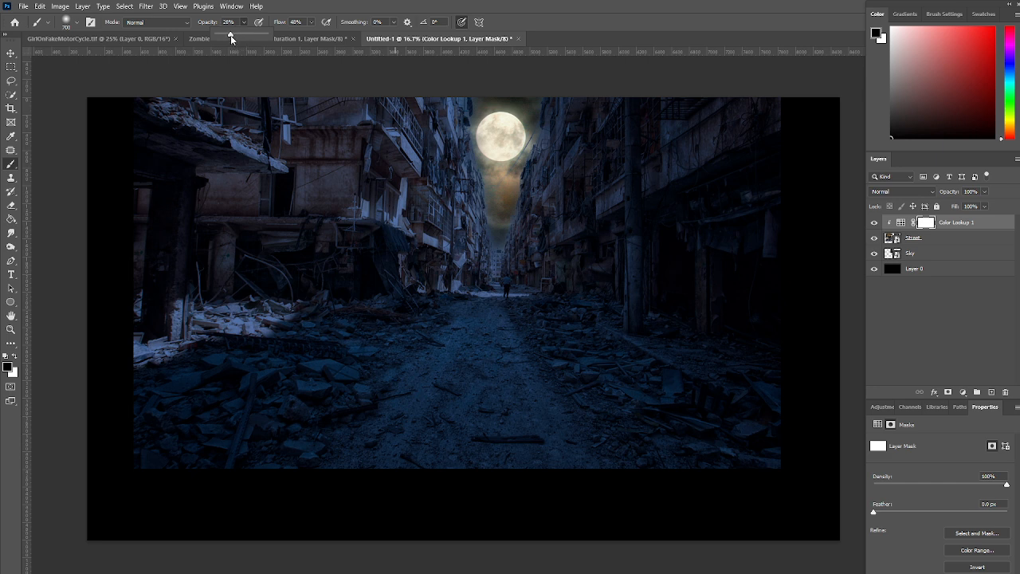
left_click(310, 26)
left_click(311, 24)
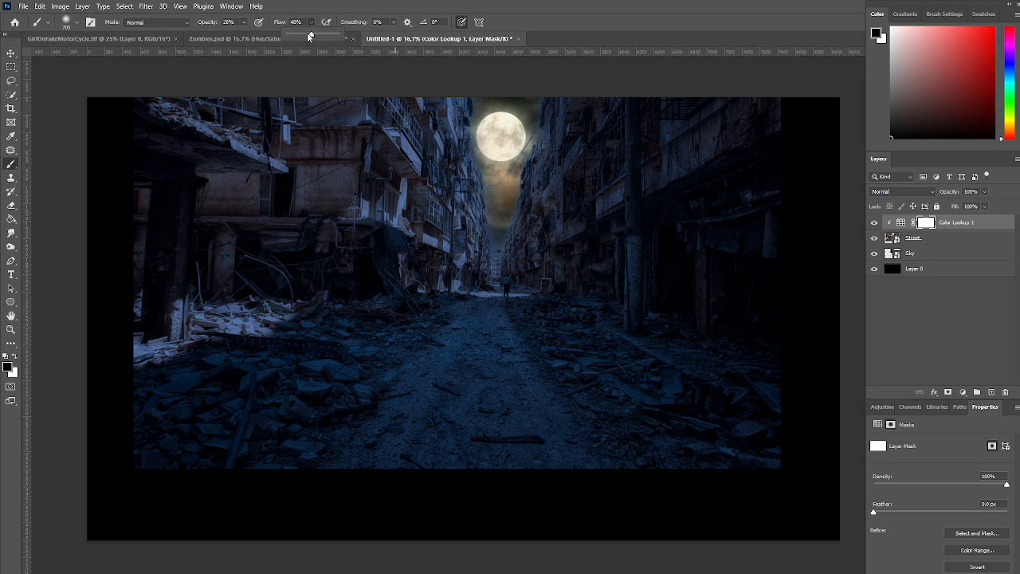
left_click_drag(307, 36, 304, 36)
mouse_move(456, 184)
left_mouse_down()
mouse_move(430, 161)
mouse_move(449, 126)
mouse_move(431, 112)
mouse_move(416, 118)
mouse_move(466, 204)
mouse_move(428, 212)
mouse_move(425, 224)
mouse_move(458, 236)
mouse_move(436, 254)
mouse_move(460, 259)
mouse_move(437, 274)
mouse_move(416, 228)
mouse_move(360, 210)
mouse_move(411, 166)
mouse_move(393, 144)
mouse_move(419, 128)
mouse_move(408, 120)
mouse_move(428, 111)
mouse_move(543, 175)
mouse_move(521, 232)
mouse_move(531, 240)
mouse_move(525, 251)
mouse_move(653, 169)
mouse_move(691, 163)
mouse_move(745, 127)
mouse_move(500, 265)
mouse_move(494, 252)
mouse_move(438, 250)
mouse_move(462, 265)
mouse_move(399, 253)
mouse_move(419, 266)
mouse_move(347, 198)
mouse_move(402, 249)
mouse_move(490, 285)
mouse_move(473, 414)
mouse_move(486, 388)
mouse_move(490, 289)
mouse_move(542, 428)
mouse_move(508, 288)
mouse_move(572, 433)
mouse_move(470, 290)
left_mouse_up()
left_click_drag(472, 328, 430, 505)
mouse_move(464, 362)
left_mouse_down()
mouse_move(432, 378)
mouse_move(407, 544)
left_mouse_up()
mouse_move(489, 349)
left_mouse_down()
mouse_move(502, 528)
mouse_move(512, 416)
mouse_move(534, 467)
mouse_move(607, 464)
mouse_move(640, 392)
mouse_move(338, 377)
mouse_move(296, 394)
mouse_move(367, 414)
mouse_move(590, 415)
mouse_move(629, 400)
mouse_move(311, 385)
mouse_move(264, 394)
mouse_move(294, 407)
mouse_move(500, 421)
mouse_move(643, 404)
mouse_move(416, 374)
mouse_move(339, 372)
mouse_move(299, 385)
mouse_move(313, 402)
mouse_move(592, 402)
left_mouse_up()
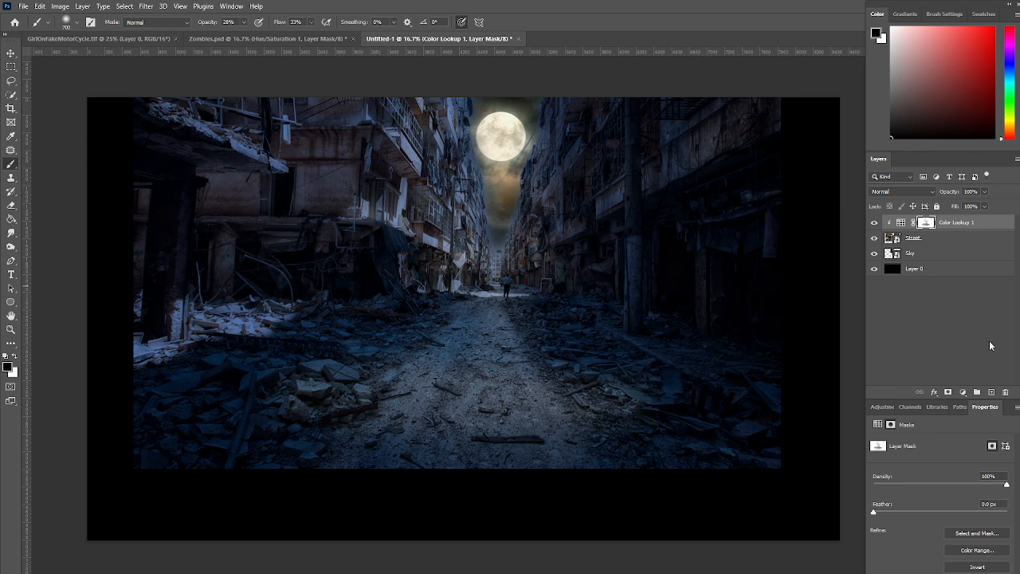
Add a new empty layer above the Color Lookup adjustment and set the foreground colour to 6d5437
left_click(992, 393)
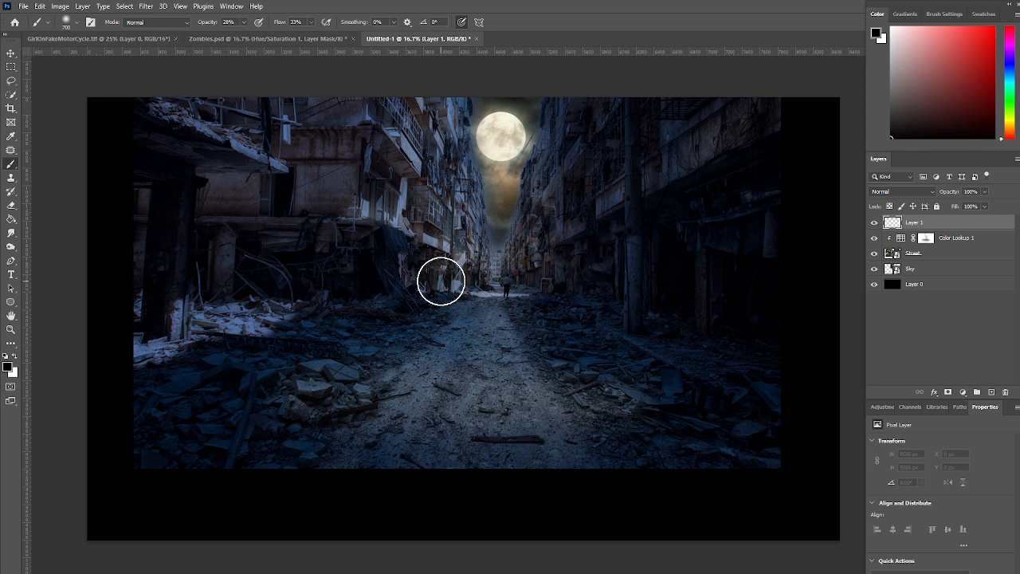
left_click(10, 369)
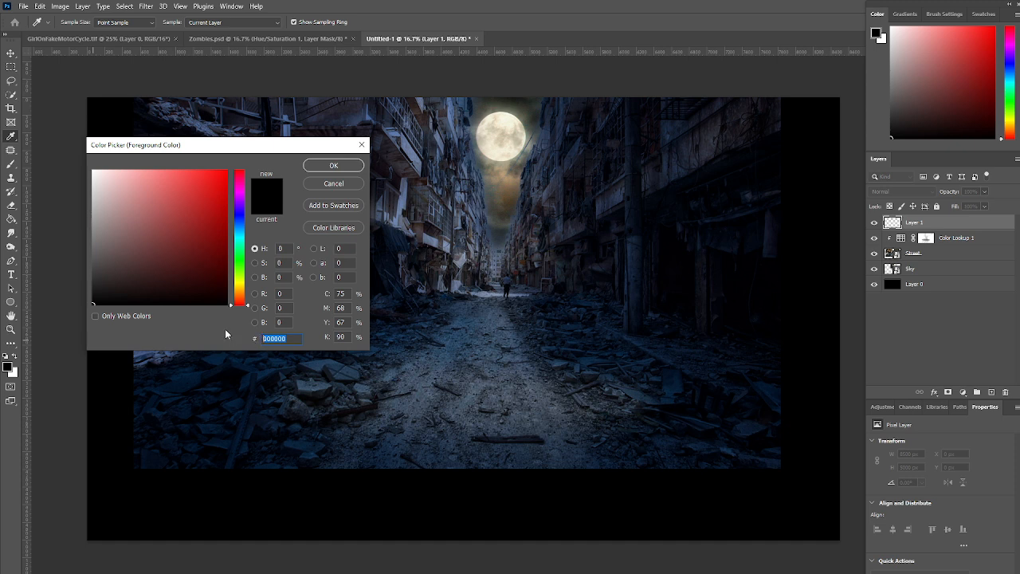
type("6d")
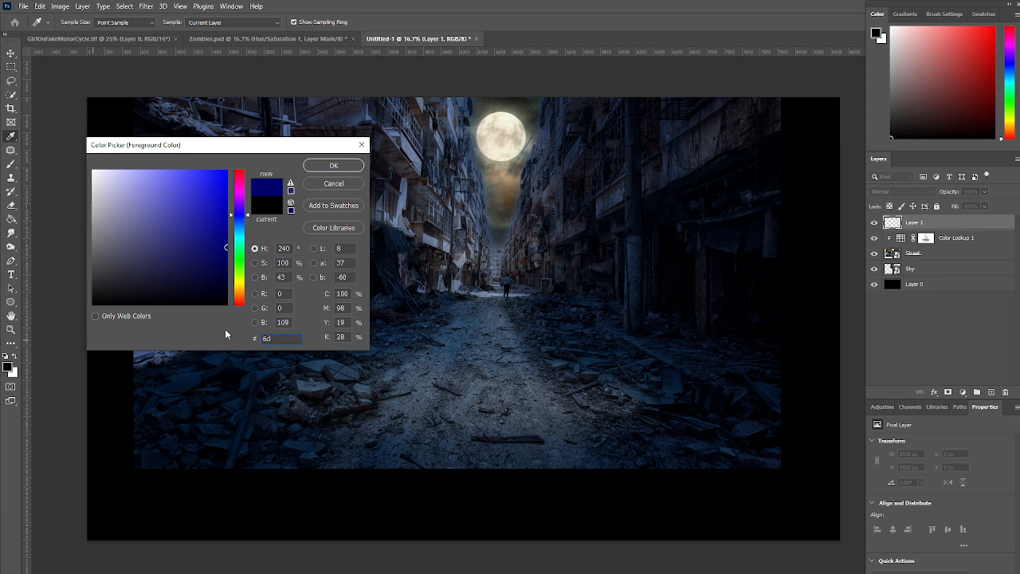
type("5437")
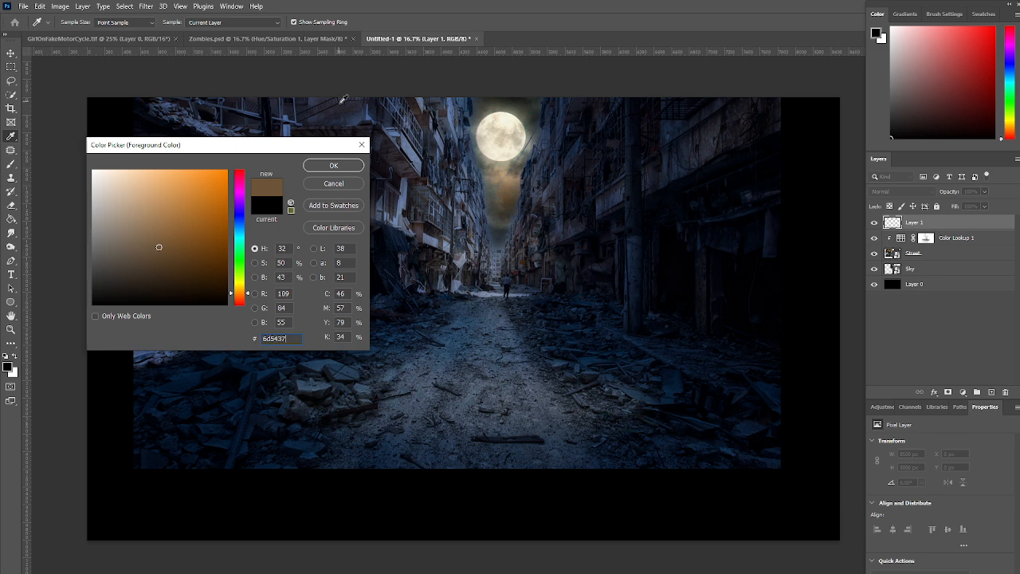
left_click(334, 165)
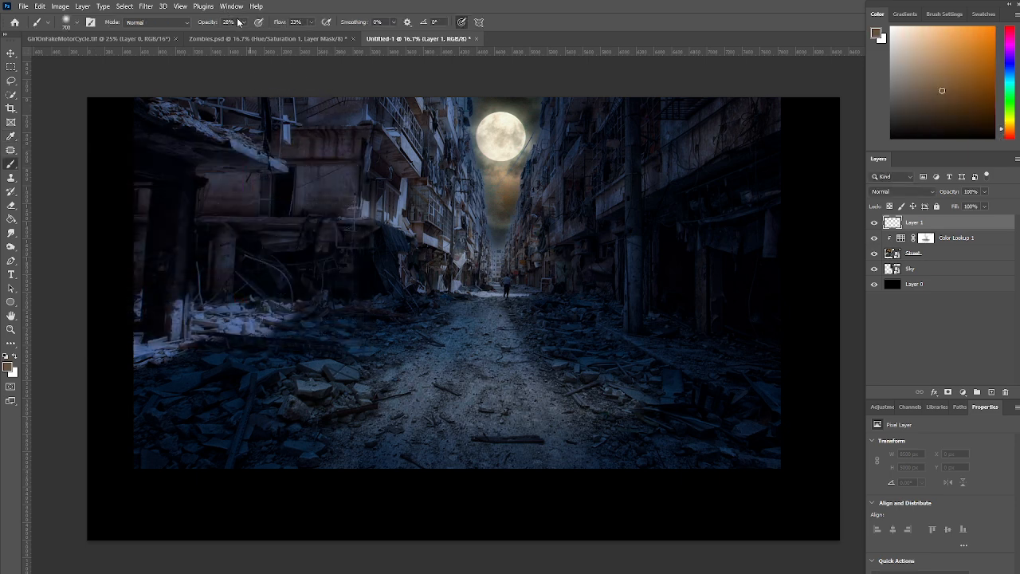
Raise the brush opacity and flow to 100% and set the new layer's blend mode to Overlay
left_click_drag(245, 24, 375, 33)
left_click(311, 23)
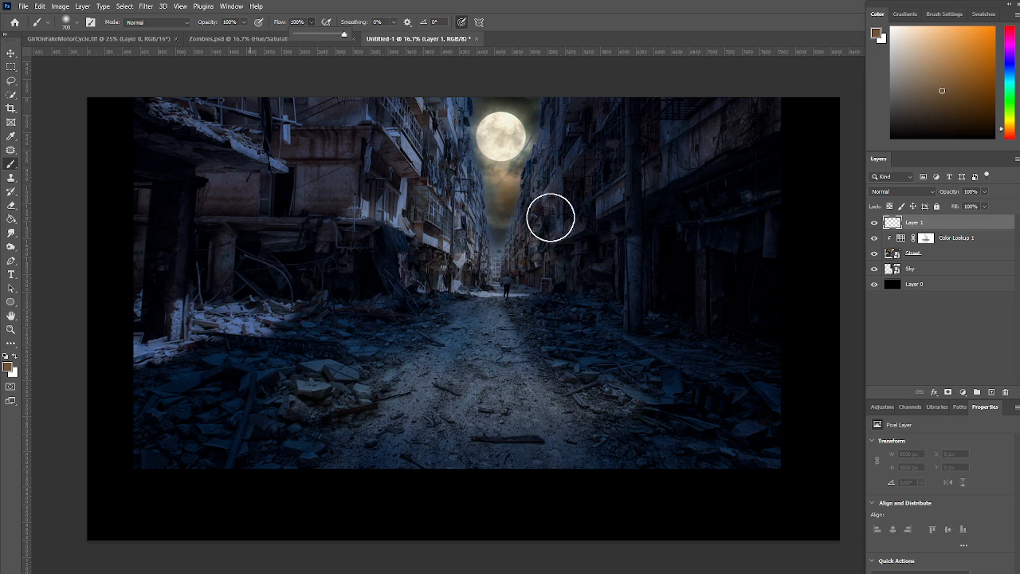
left_click(930, 197)
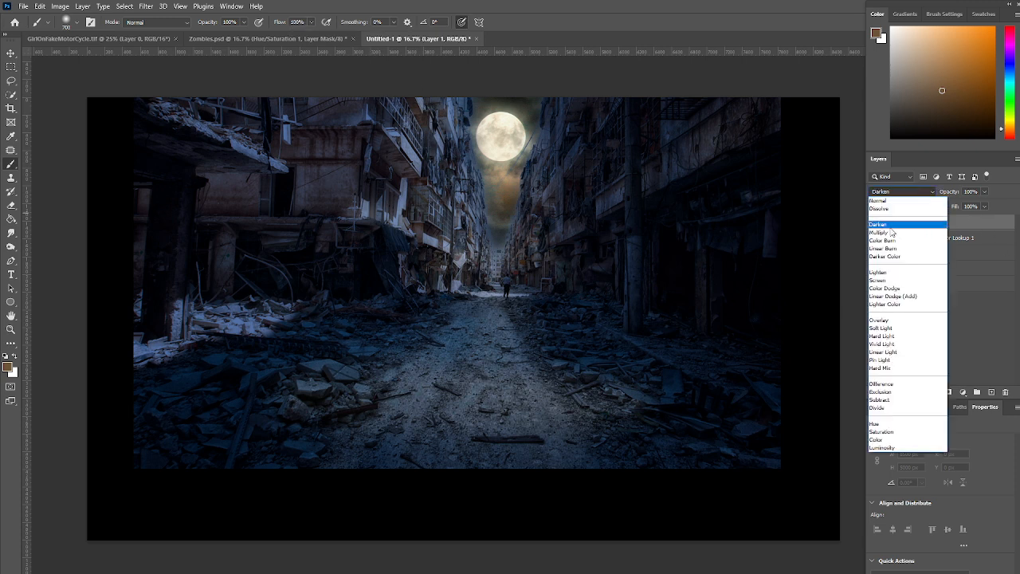
left_click(879, 320)
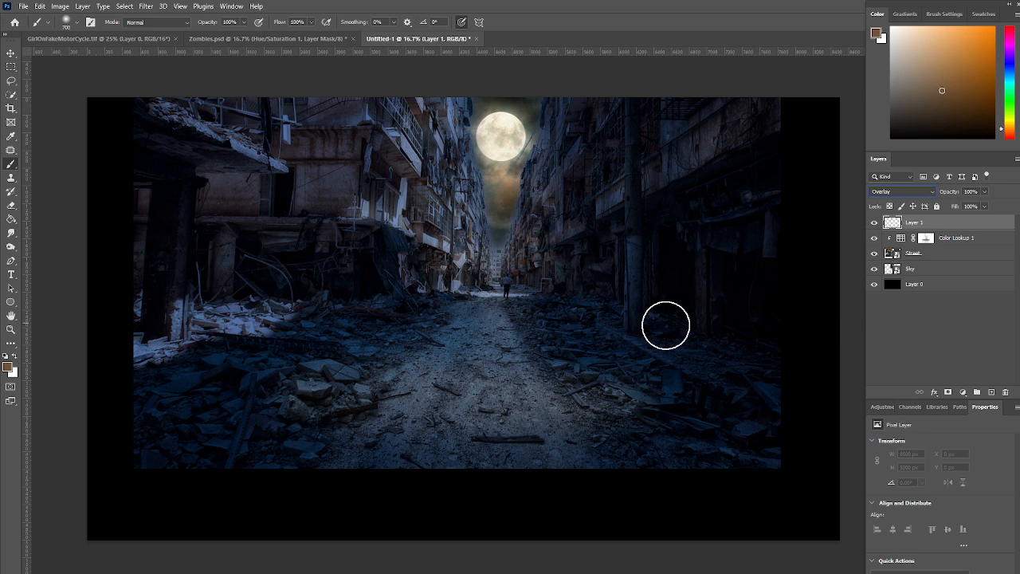
Paint brown over the ruined buildings, rubble and road on Layer 1, and compare the image with the layer hidden and shown
mouse_move(449, 121)
left_mouse_down()
mouse_move(446, 209)
mouse_move(462, 276)
mouse_move(460, 199)
mouse_move(455, 256)
left_mouse_up()
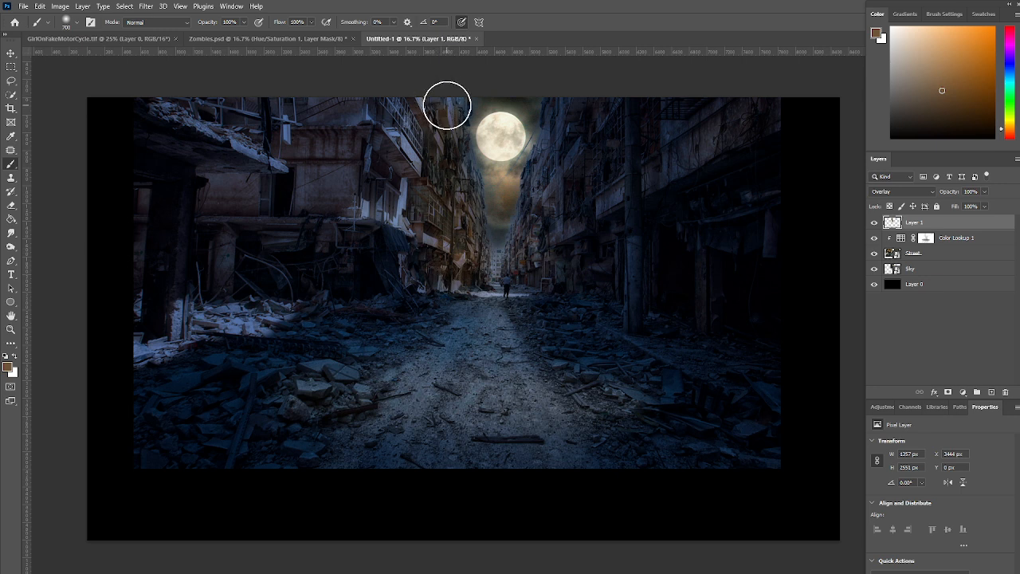
mouse_move(22, 117)
left_mouse_down()
mouse_move(309, 160)
mouse_move(82, 204)
mouse_move(352, 208)
mouse_move(128, 268)
mouse_move(376, 262)
mouse_move(464, 280)
mouse_move(146, 314)
mouse_move(300, 329)
mouse_move(473, 308)
mouse_move(497, 276)
mouse_move(481, 314)
mouse_move(8, 376)
mouse_move(651, 358)
mouse_move(164, 454)
mouse_move(634, 445)
mouse_move(652, 419)
mouse_move(250, 408)
mouse_move(611, 337)
mouse_move(568, 246)
mouse_move(537, 246)
mouse_move(581, 118)
mouse_move(566, 146)
mouse_move(574, 105)
mouse_move(528, 262)
mouse_move(506, 280)
mouse_move(507, 294)
mouse_move(783, 36)
mouse_move(720, 168)
mouse_move(587, 355)
mouse_move(581, 441)
mouse_move(735, 453)
mouse_move(630, 506)
left_mouse_up()
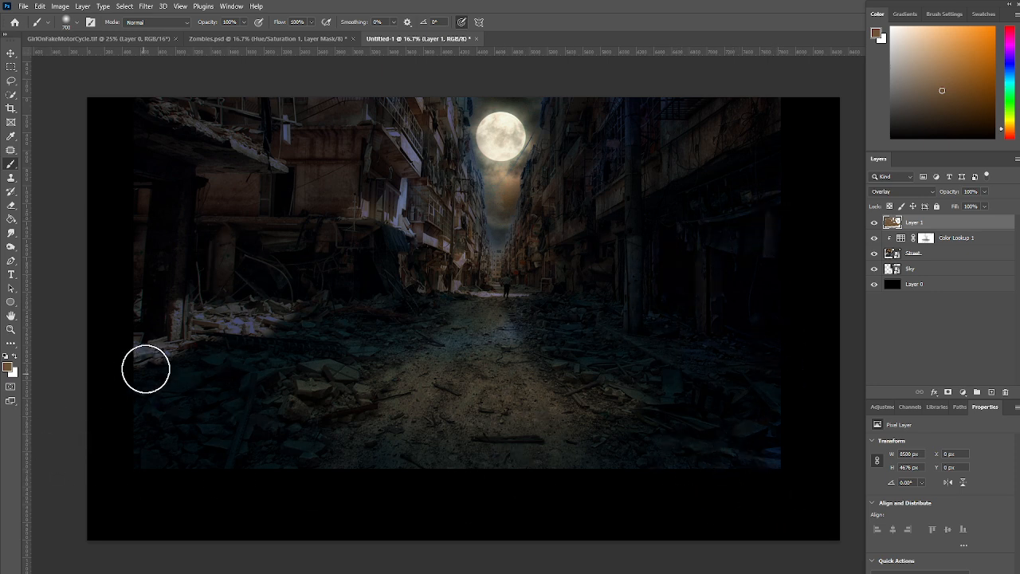
mouse_move(417, 224)
left_mouse_down()
mouse_move(429, 102)
mouse_move(449, 109)
mouse_move(445, 149)
mouse_move(460, 189)
mouse_move(461, 223)
mouse_move(446, 247)
left_mouse_up()
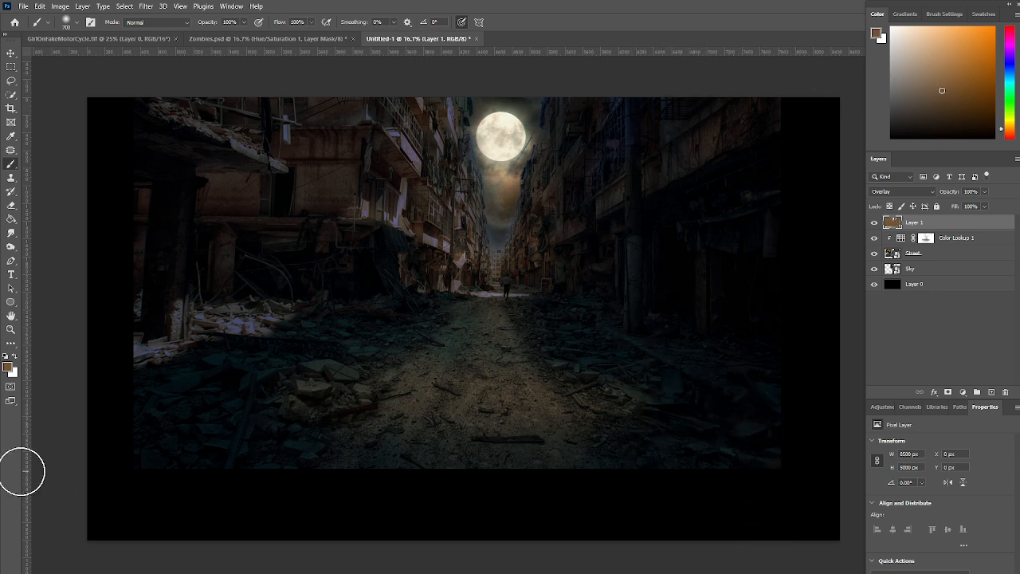
left_click(875, 226)
left_click(875, 227)
left_click(876, 226)
left_click(875, 227)
left_click(876, 227)
left_click(875, 227)
Place the MotorCycle.tif cutout above Layer 1 and position it on the road in front of the buildings
left_click_drag(1019, 273, 480, 365)
left_click_drag(659, 359, 674, 340)
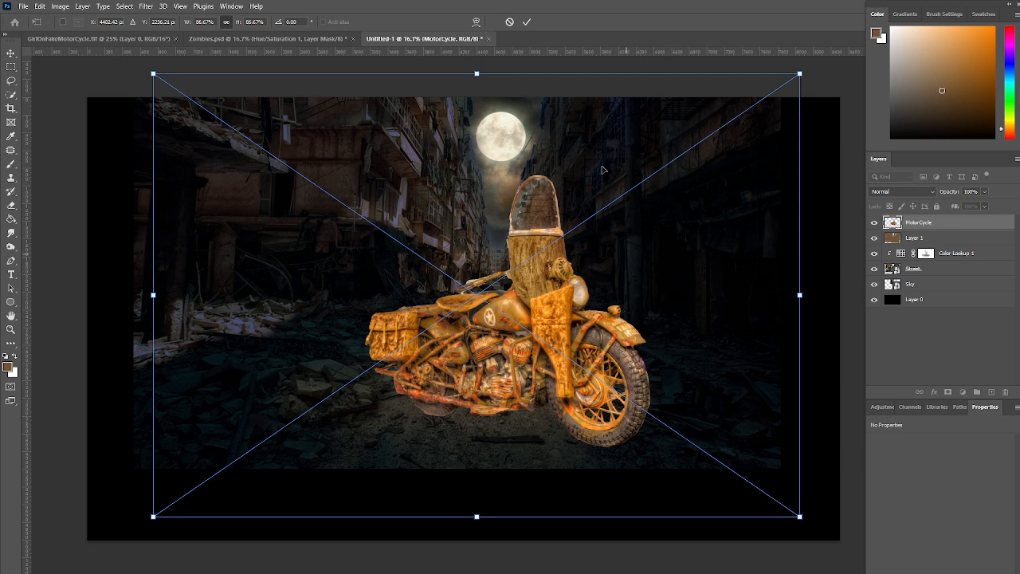
left_click(526, 22)
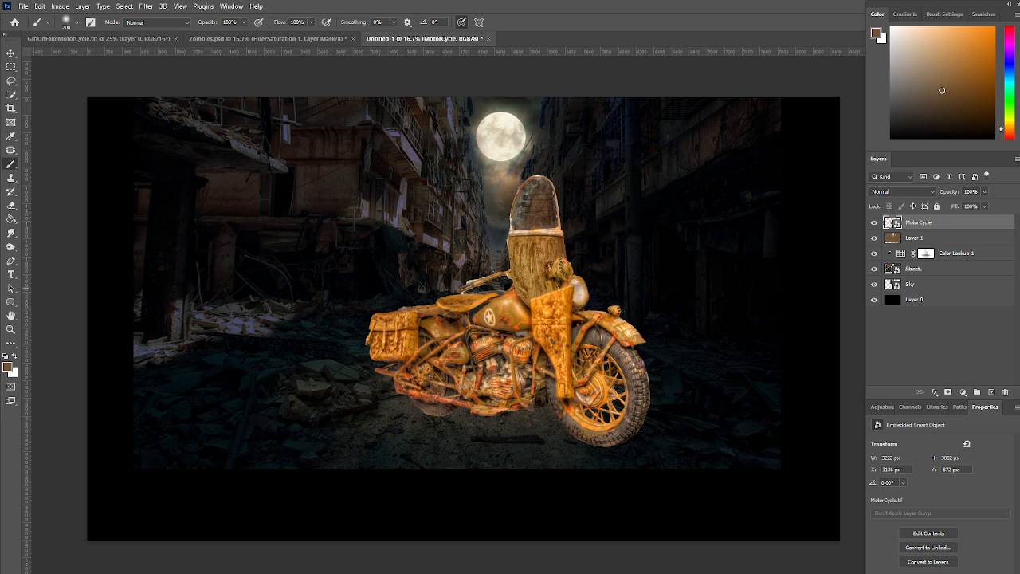
Place the CowGirl.tif cutout above the MotorCycle layer and nudge it so she stands against the motorcycle with her hand near the handlebar
mouse_move(1019, 247)
left_mouse_down()
mouse_move(726, 260)
mouse_move(489, 291)
left_mouse_up()
mouse_move(566, 308)
left_mouse_down()
mouse_move(586, 254)
mouse_move(567, 308)
left_mouse_up()
key("Left")
key("Left")
key("Left")
key("Left")
key("Left")
key("Left")
key("Left")
key("Left")
key("Left")
key("Left")
key("Left")
key("Left")
key("Left")
key("Left")
key("Left")
key("Left")
key("Left")
key("Left")
key("Left")
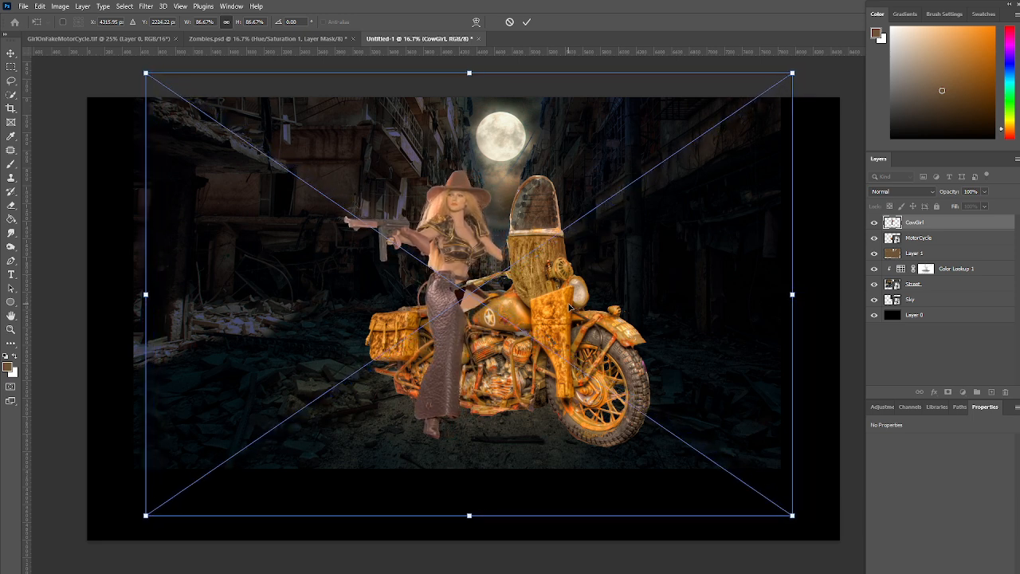
key("Right")
key("Right")
key("Right")
key("Right")
key("Right")
key("Right")
key("Right")
key("Right")
key("Right")
key("Right")
key("Right")
key("Right")
key("Right")
key("Down")
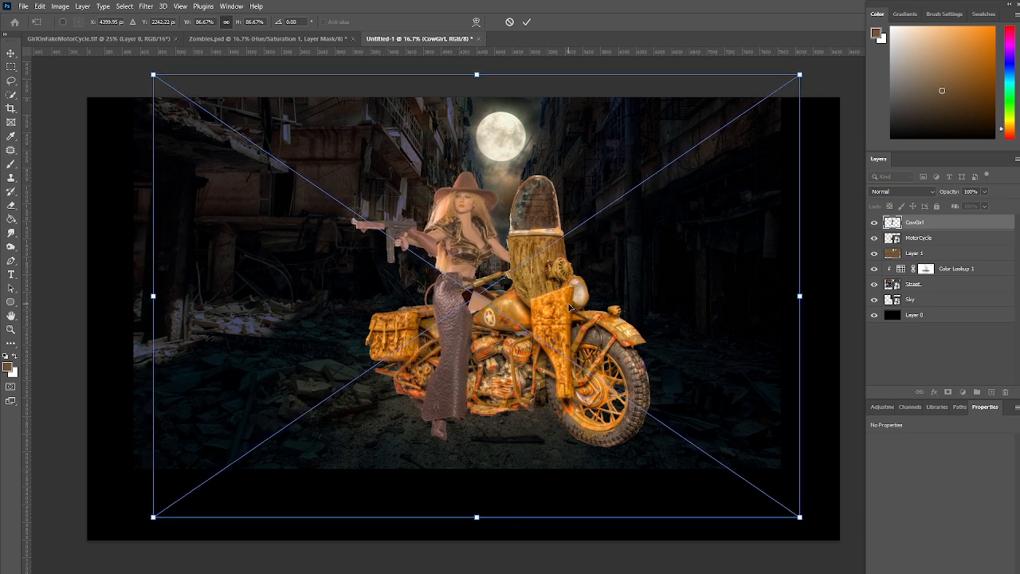
key("Left")
key("Down")
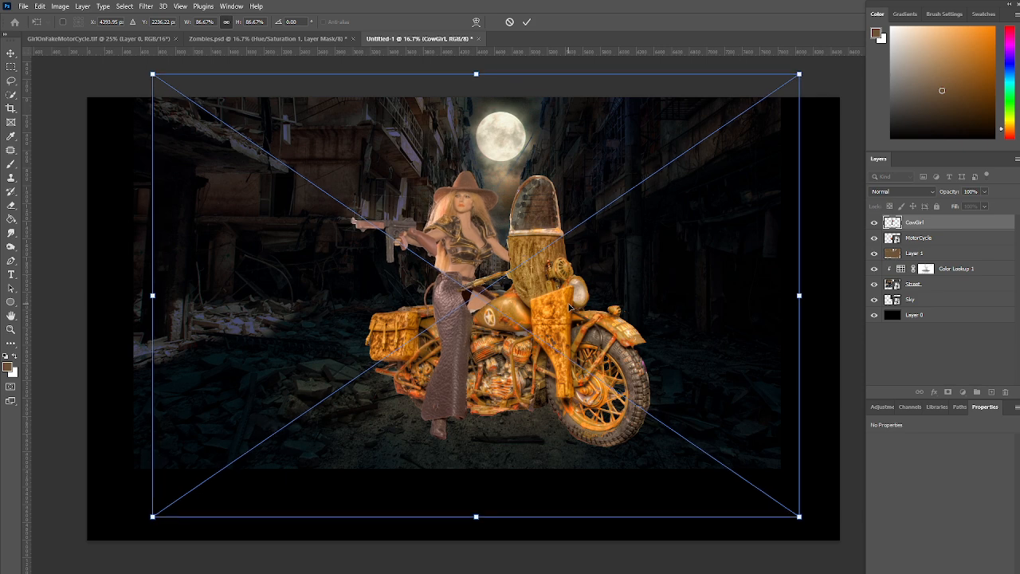
left_click(526, 22)
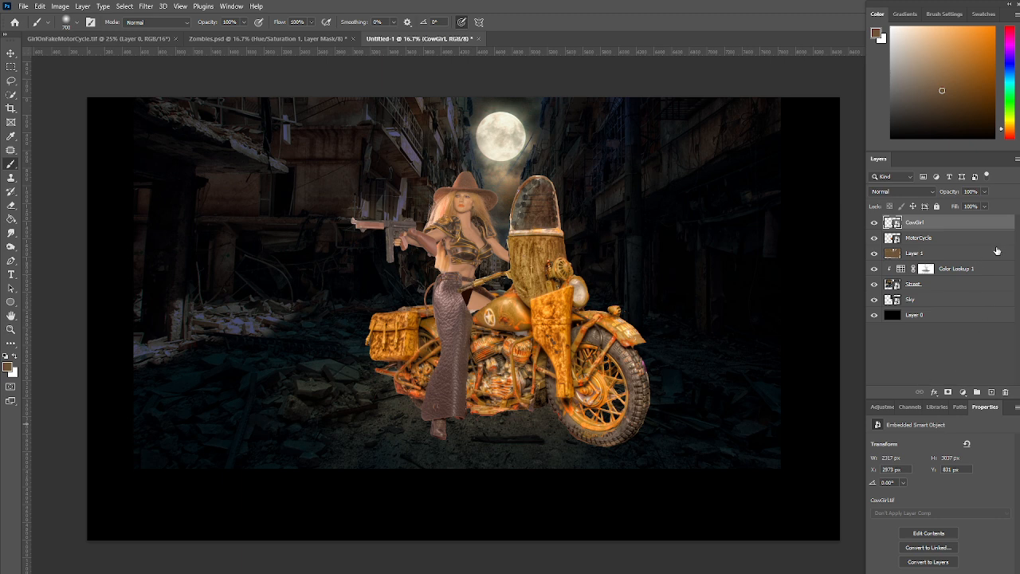
Add an empty layer named Shadow above Layer 1 and reset the colours to the default black and white
left_click(965, 254)
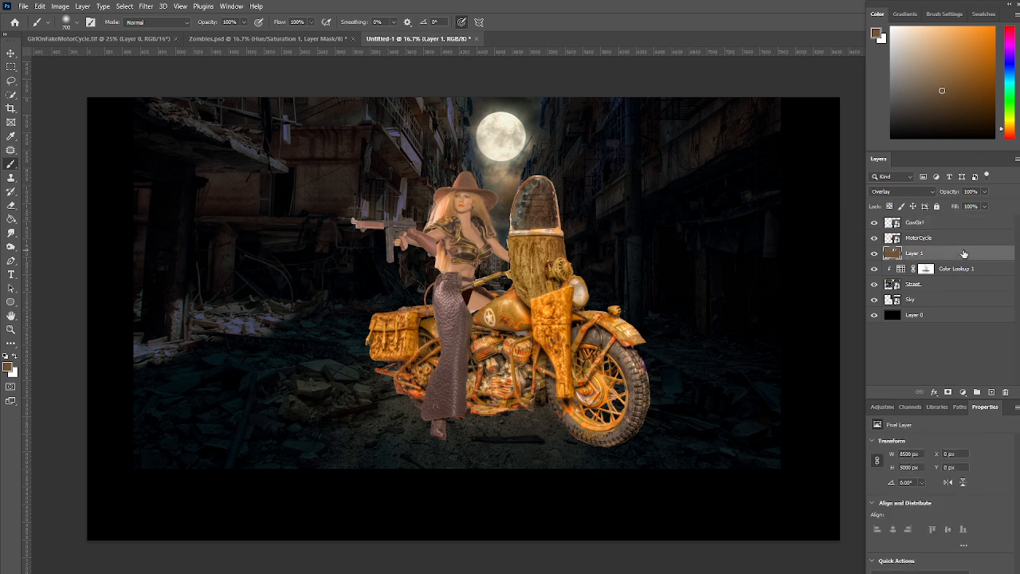
left_click(993, 394)
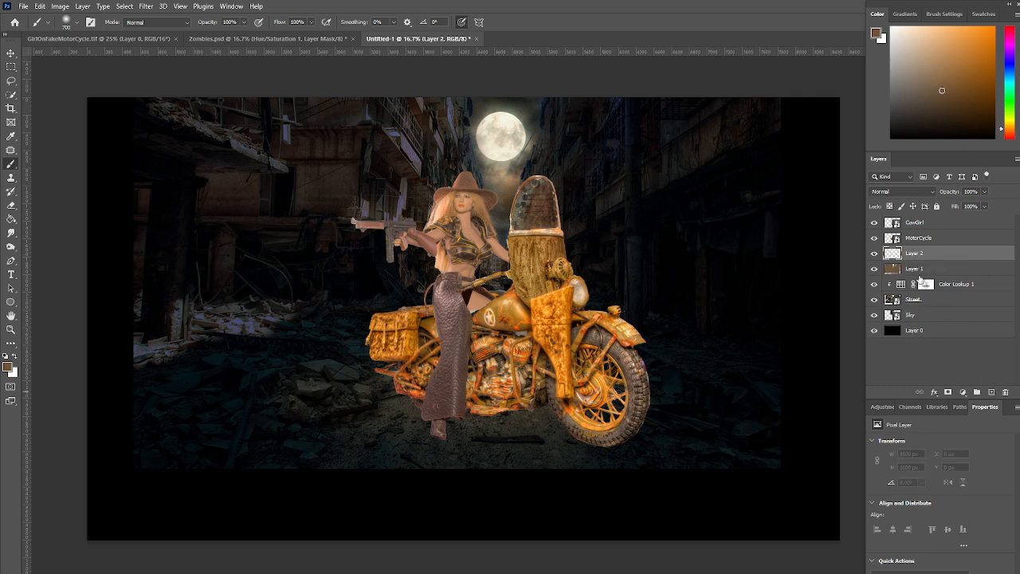
double_click(914, 253)
type("Shadow")
key("Return")
key("d")
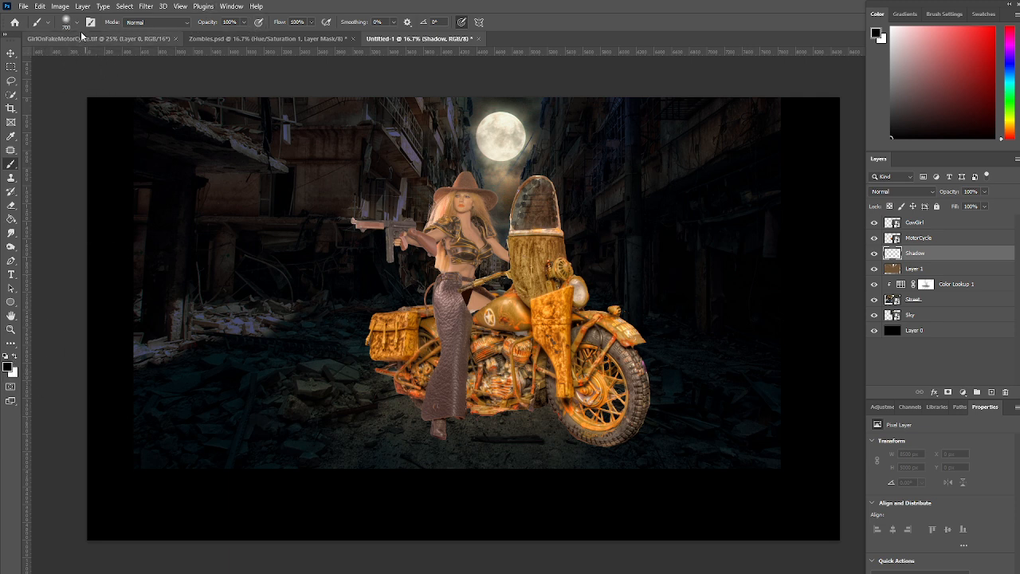
Paint soft black shadows at 52% opacity and 54% flow on the ground under the motorcycle and the cowgirl
left_click(245, 23)
left_click_drag(244, 35, 225, 37)
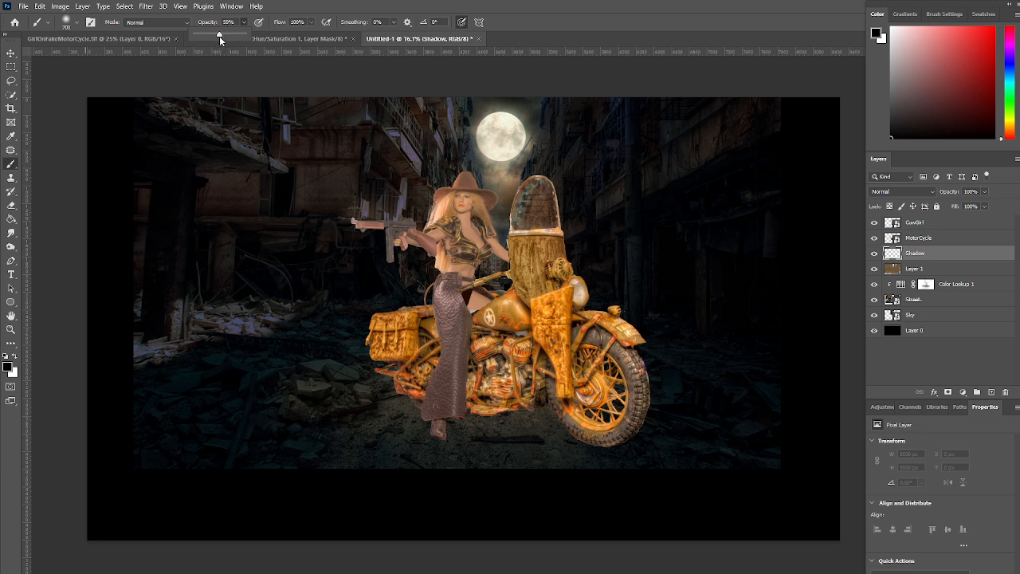
left_click_drag(219, 36, 221, 36)
left_click(310, 24)
left_click_drag(311, 37, 291, 37)
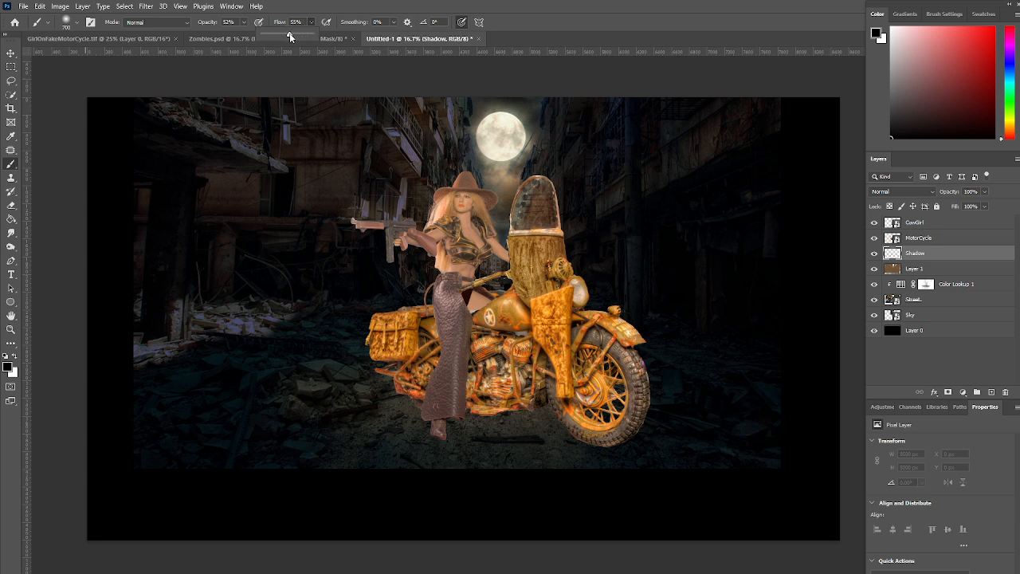
left_click(609, 430)
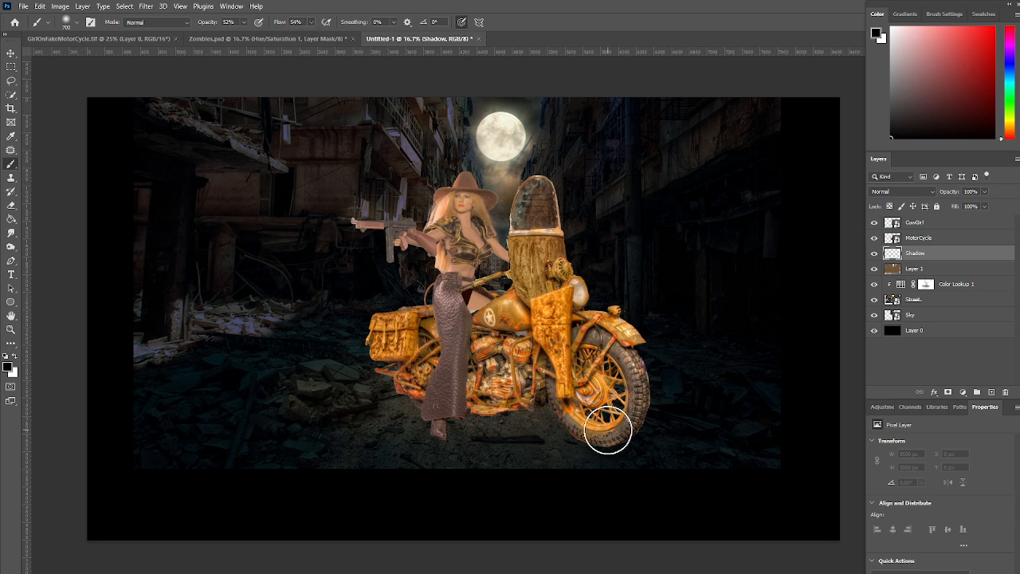
left_click(432, 395, "shift")
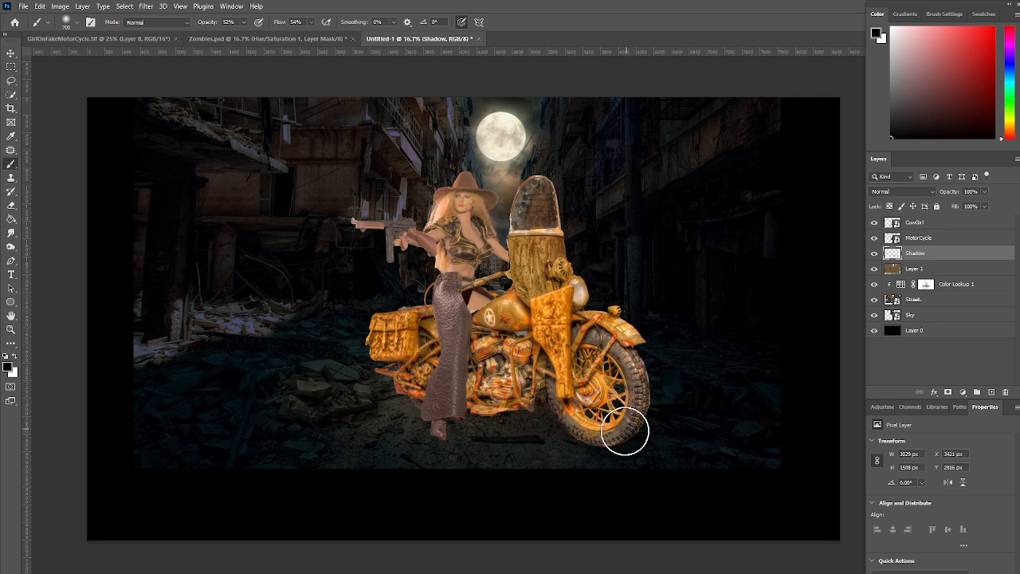
left_click(875, 253)
left_click(875, 253)
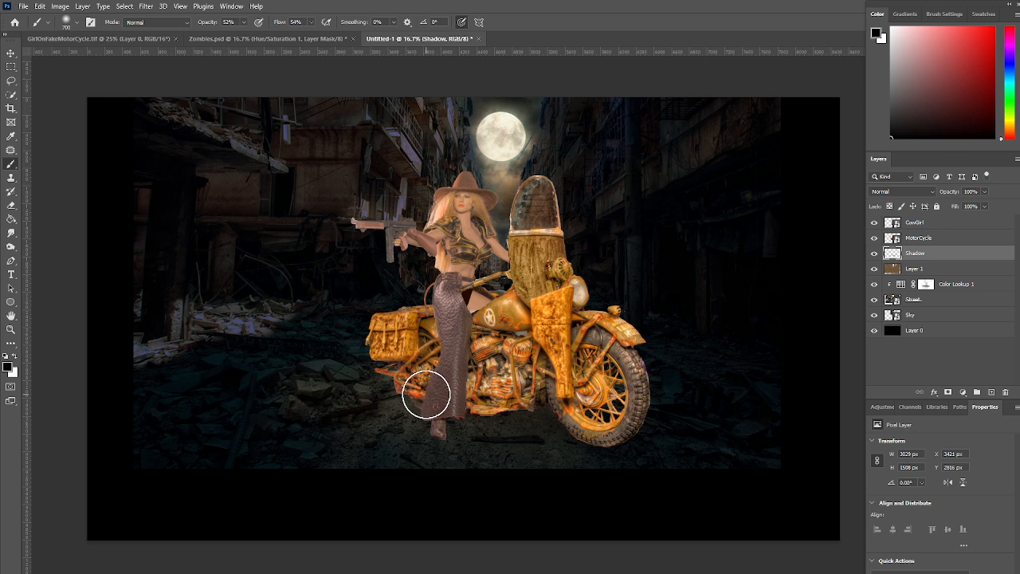
left_click(426, 395)
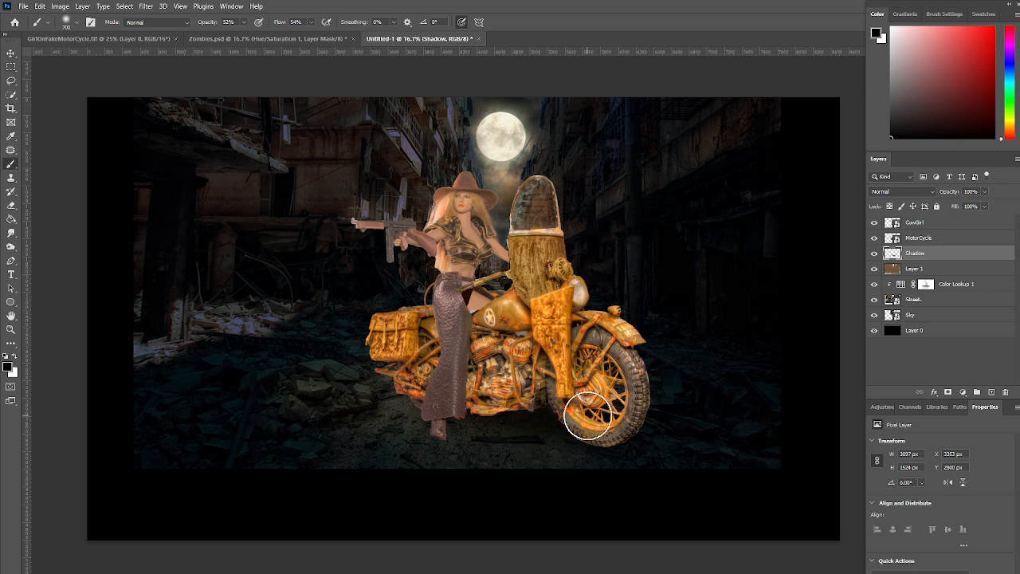
left_click_drag(432, 391, 427, 397)
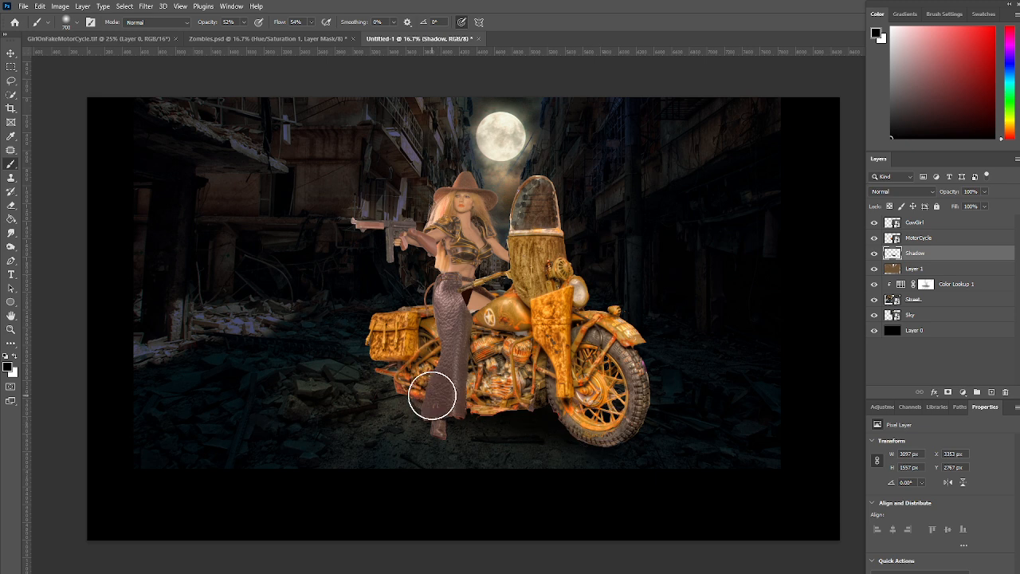
Compare the composite with the Shadow layer hidden and shown
left_click(874, 254)
left_click(875, 254)
left_click(875, 254)
left_click(874, 254)
left_click(874, 253)
left_click(875, 254)
left_click(875, 254)
left_click(874, 254)
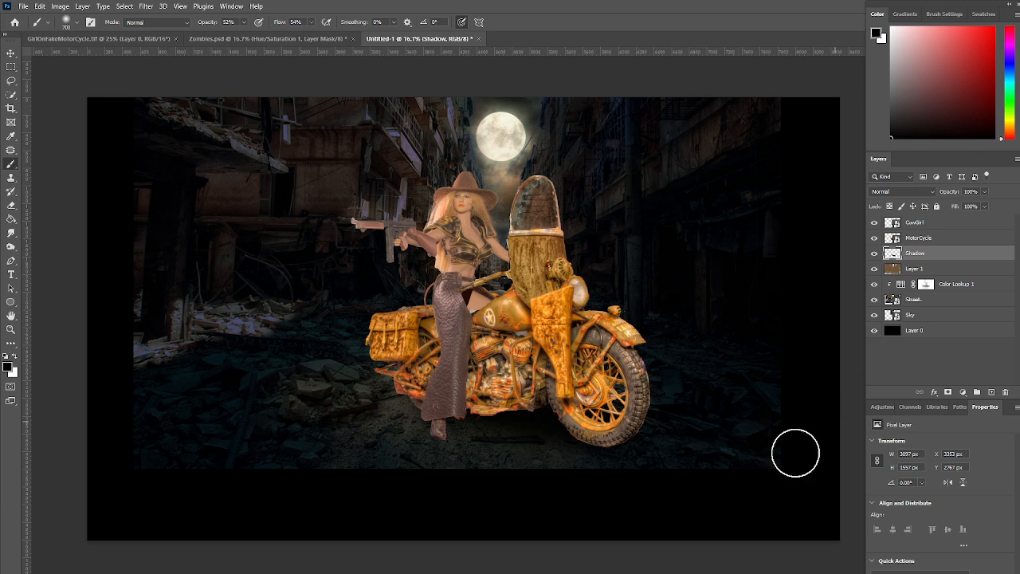
Reduce the brush to 200 px and add an empty layer named ContactShadow above the Shadow layer
key("bracketright")
key("bracketleft")
key("bracketleft")
key("bracketleft")
key("bracketleft")
key("bracketleft")
key("bracketleft")
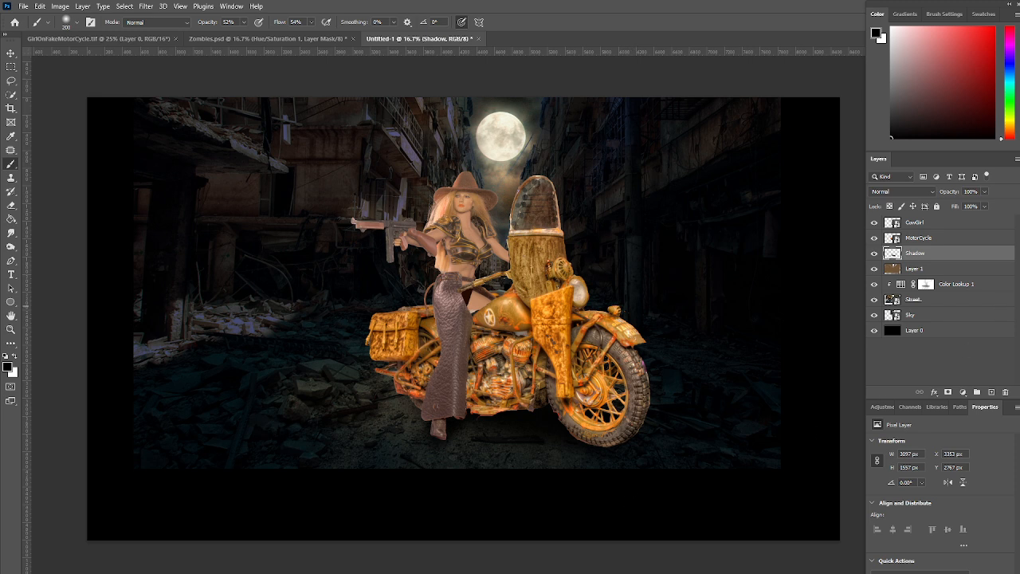
left_click(993, 393)
double_click(916, 254)
type("Col")
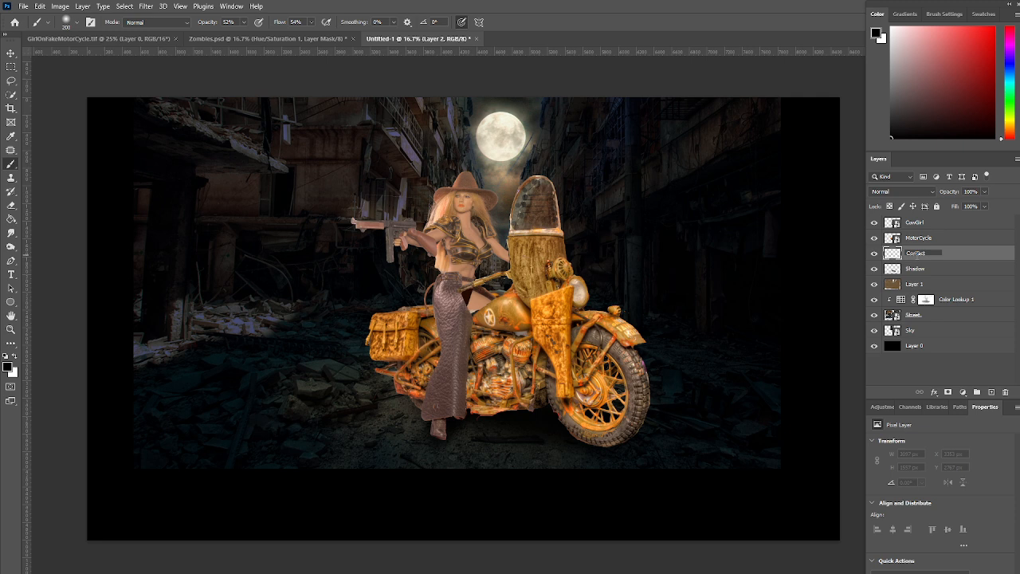
type("tactShadow")
key("Return")
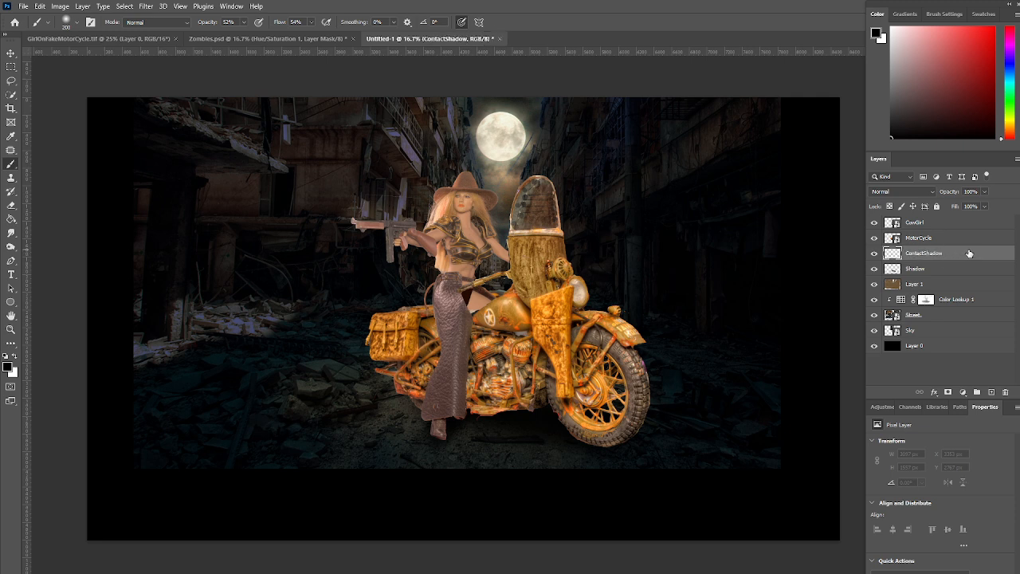
Paint contact shadows with a 50 px black brush at 76% opacity under the cowgirl's feet and the motorcycle's tires
left_click(245, 22)
left_click_drag(247, 31, 254, 37)
left_click(429, 408)
key("bracketleft")
key("bracketleft")
key("bracketleft")
key("bracketleft")
key("bracketleft")
key("bracketleft")
key("bracketleft")
left_click_drag(431, 421, 431, 420)
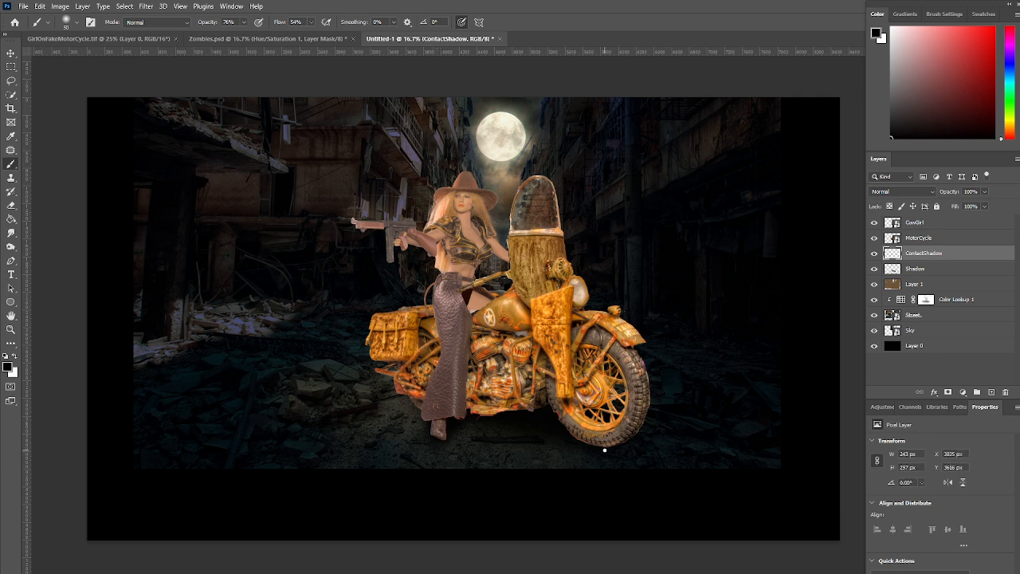
left_click_drag(581, 443, 584, 441)
left_click_drag(416, 409, 423, 411)
Compare the composite with the ContactShadow layer hidden and shown
left_click(875, 253)
left_click(875, 254)
left_click(875, 254)
left_click(876, 254)
left_click(875, 255)
left_click(875, 255)
left_click(874, 253)
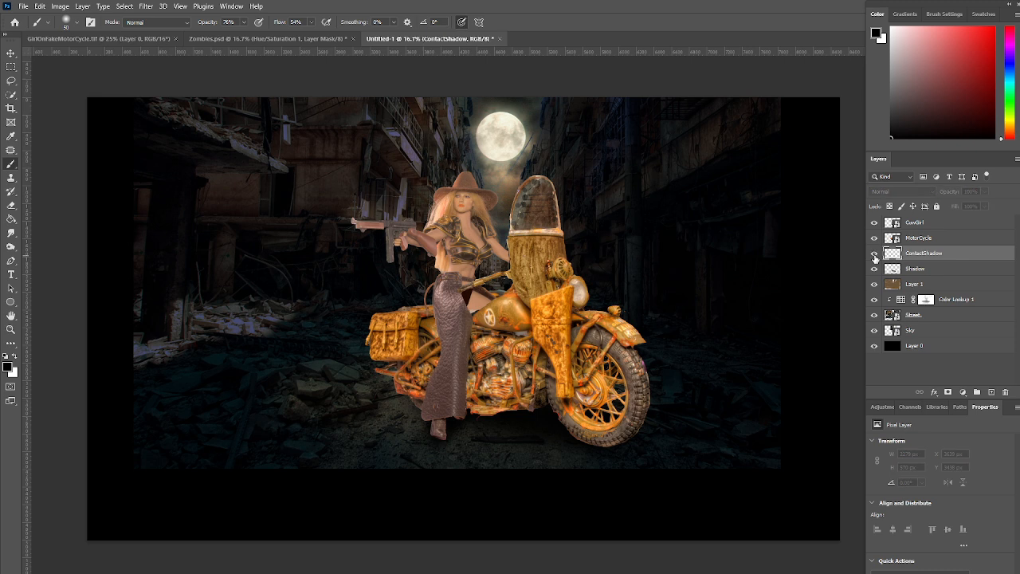
left_click(875, 254)
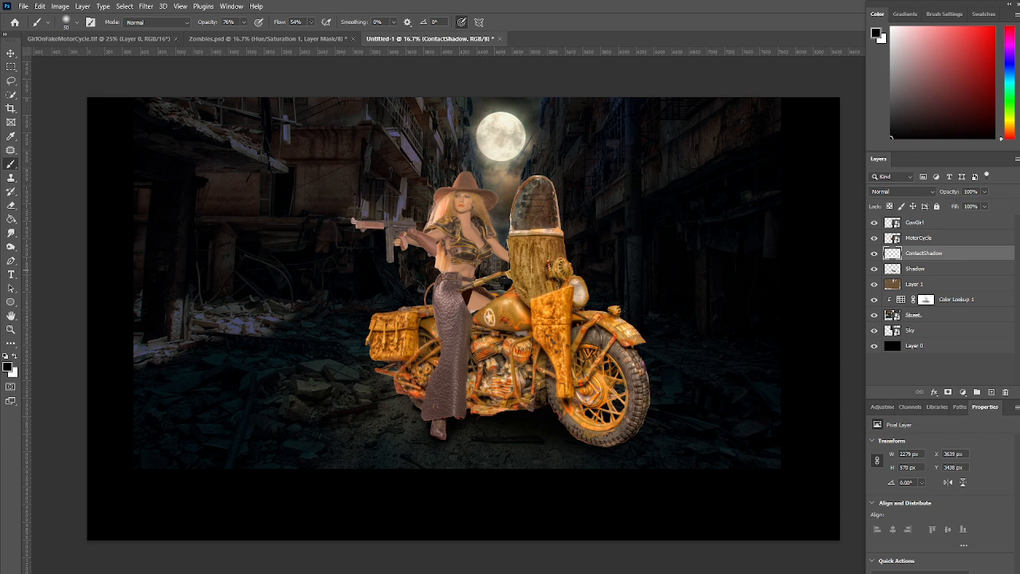
Group the CowGirl, MotorCycle, ContactShadow and Shadow layers as ModelAndCycle and convert the group for smart filters
left_click(956, 224)
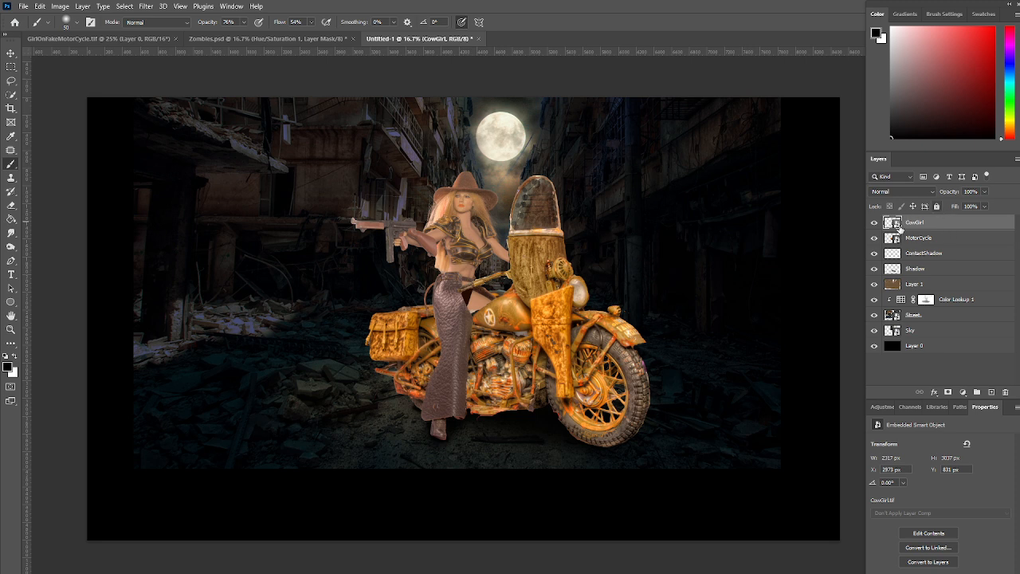
left_click(954, 269, "shift")
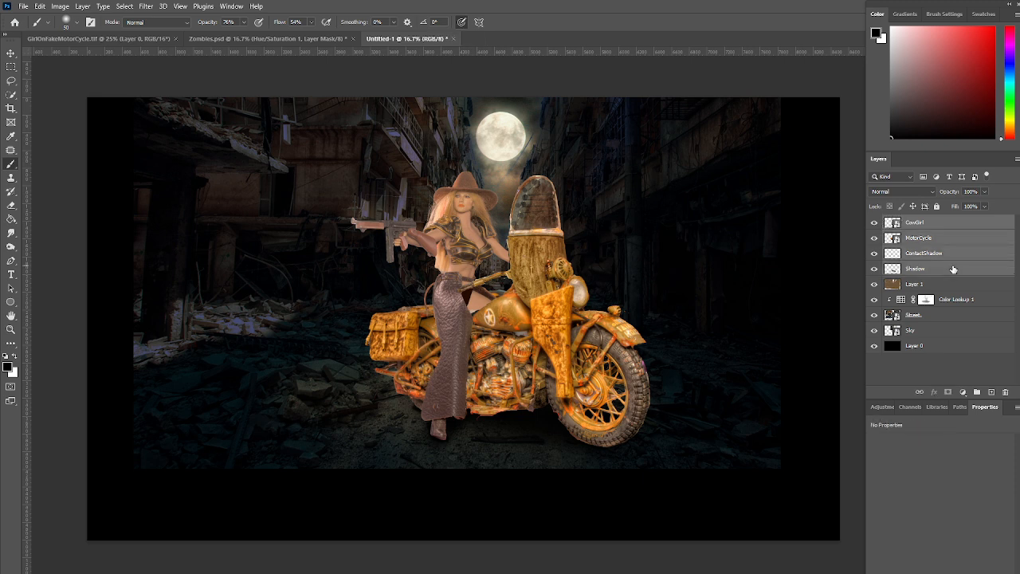
key("ctrl+g")
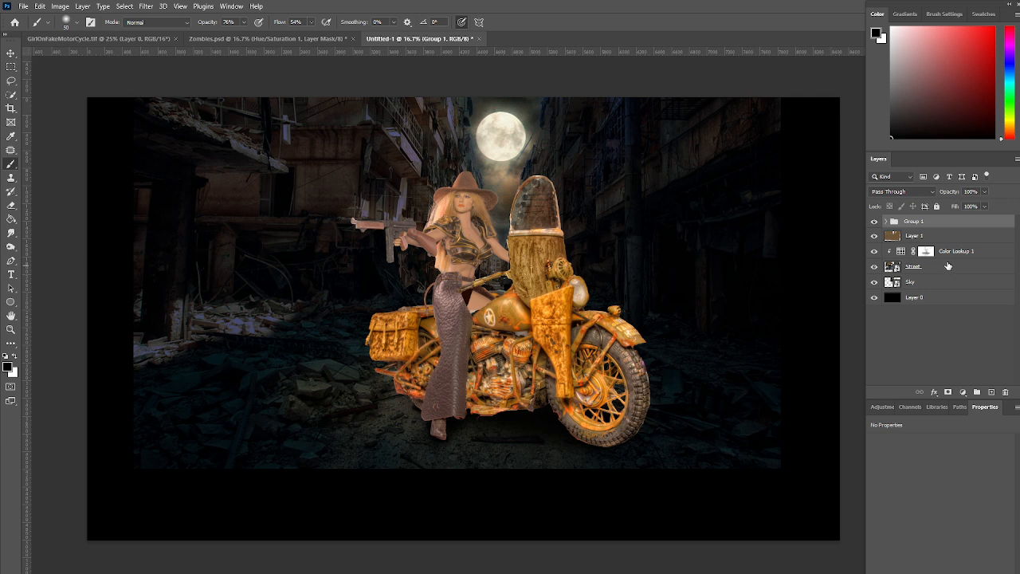
double_click(914, 221)
type("ModelAndCycle")
key("Return")
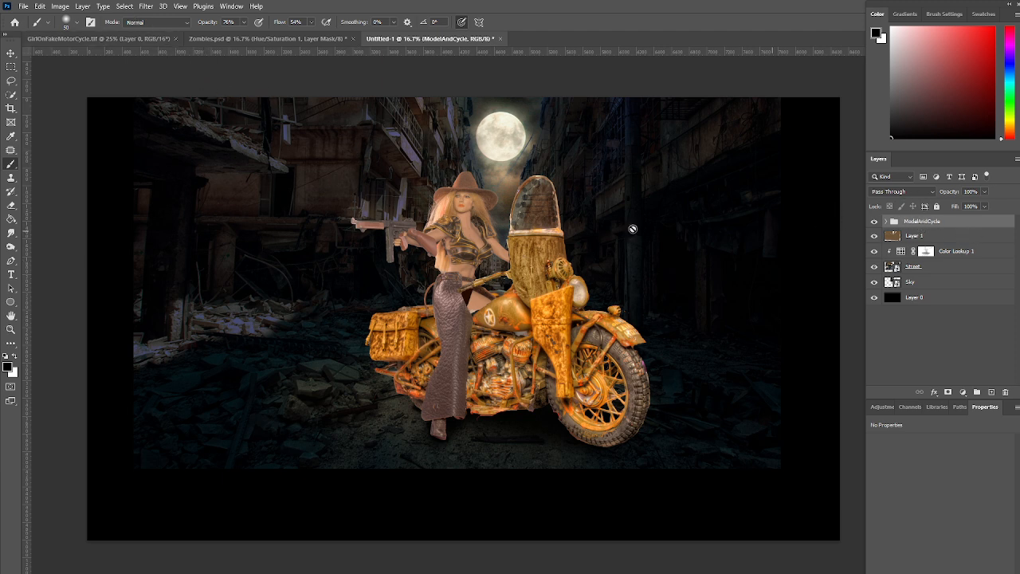
left_click(146, 6)
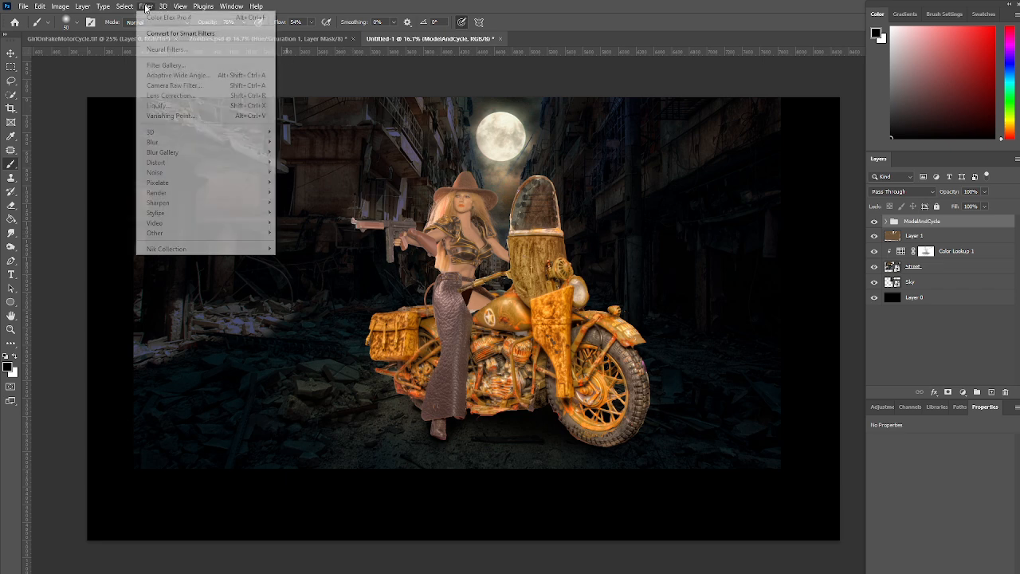
left_click(160, 39)
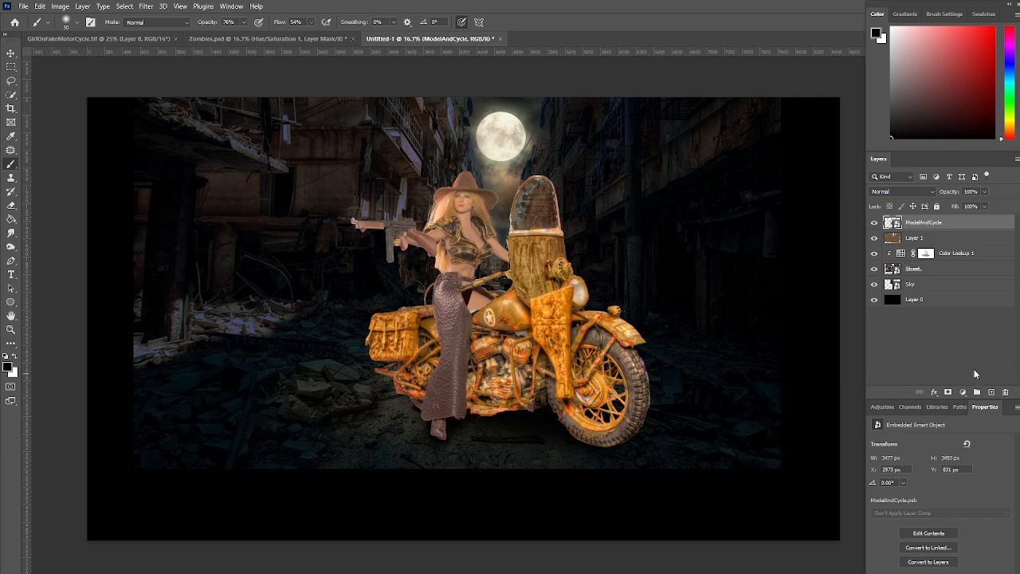
Enable an Inner Shadow on the ModelAndCycle layer with Linear Dodge (Add), colour 907a00, 65% opacity, 9 px distance and 29 px size
double_click(986, 225)
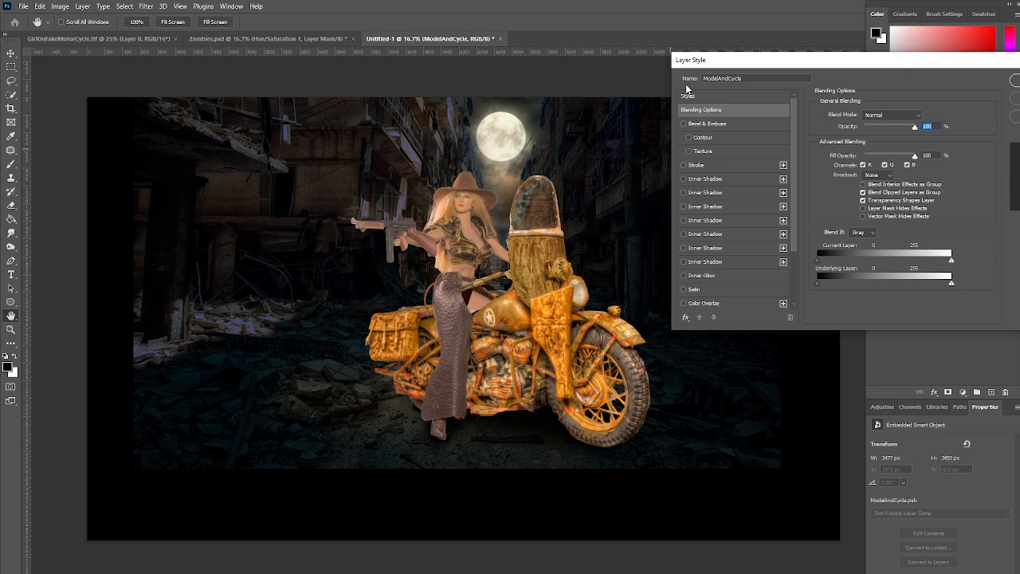
left_click(683, 180)
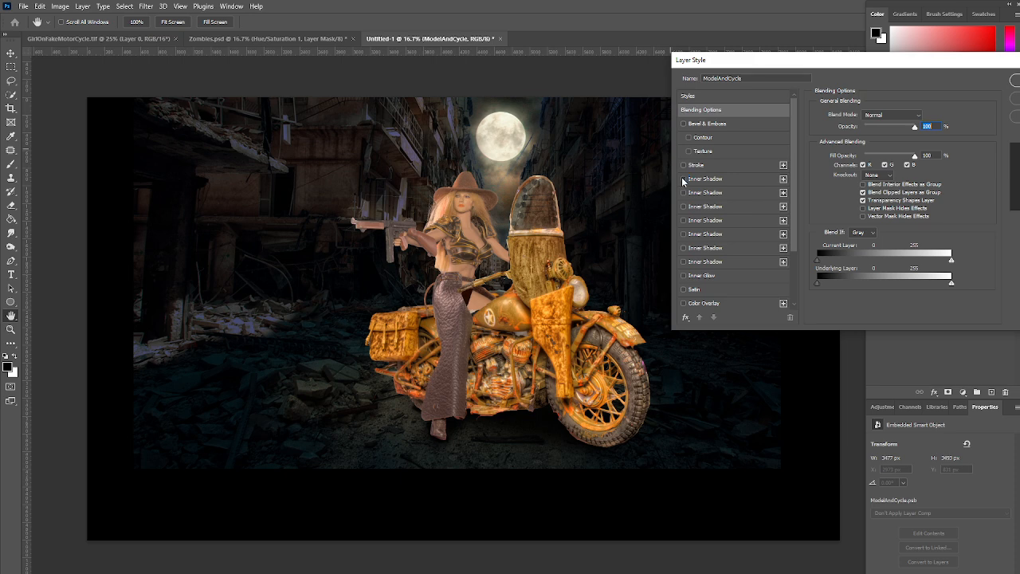
left_click(744, 177)
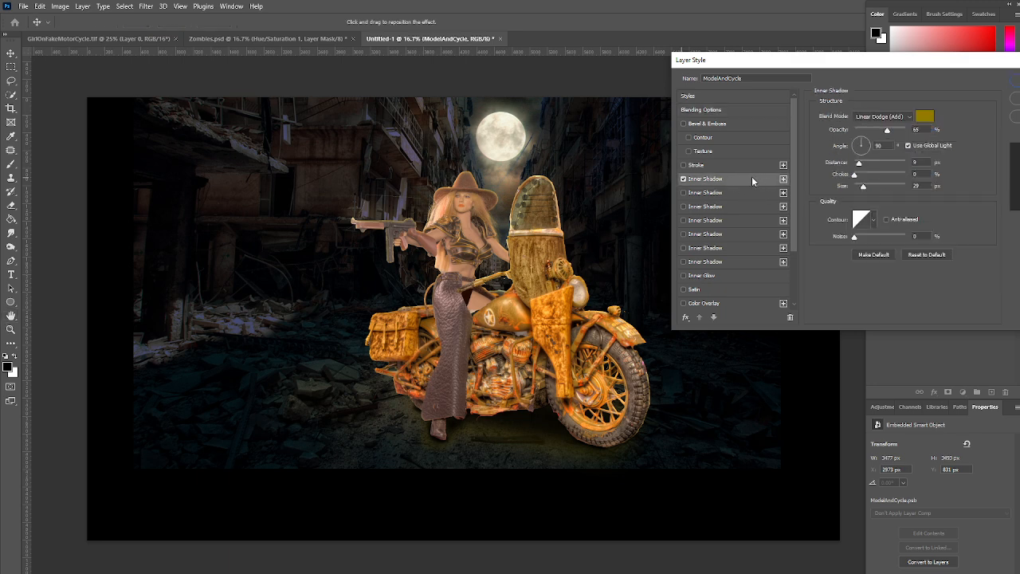
left_click(924, 120)
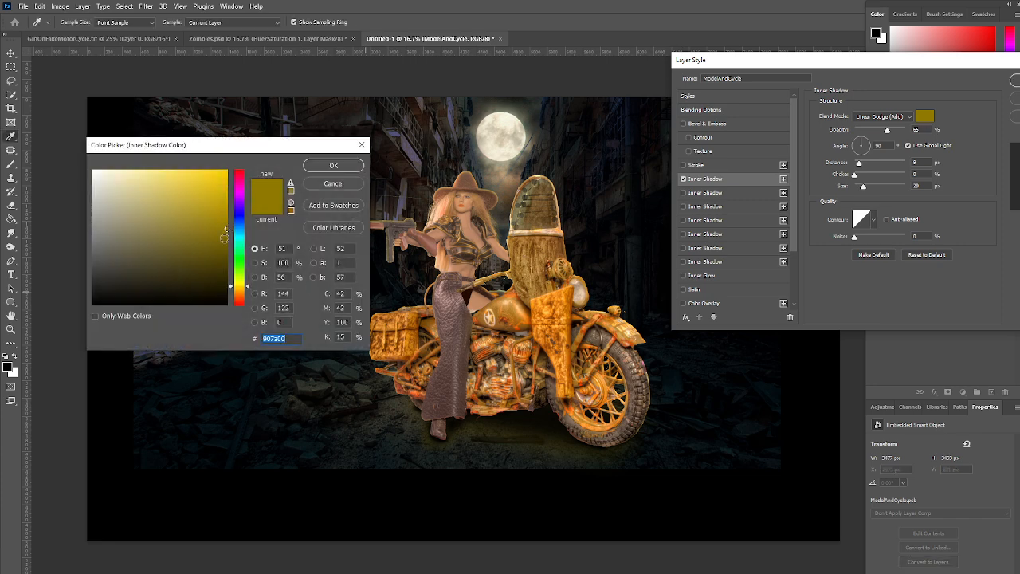
left_click(363, 146)
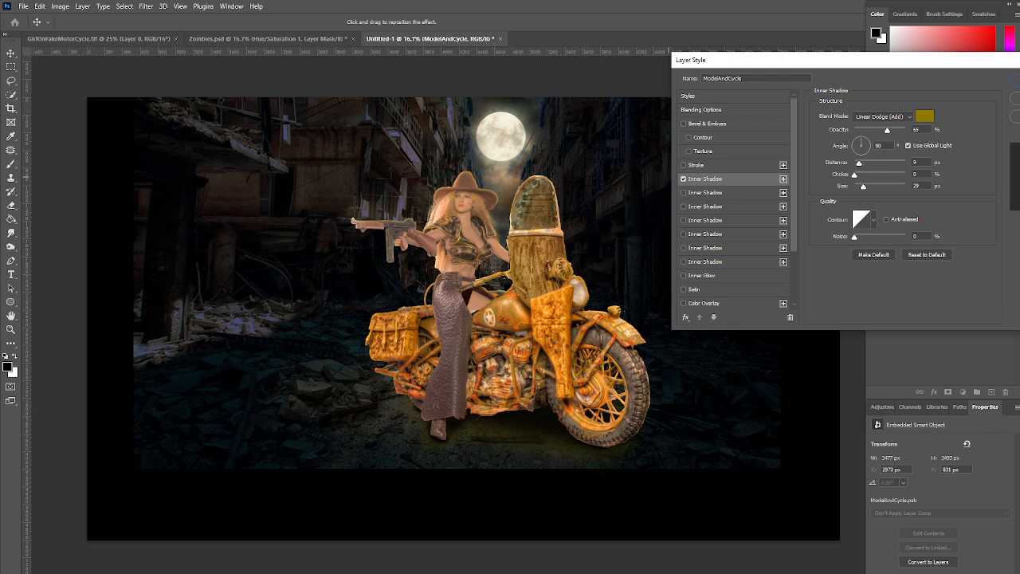
Compare the composite with the inner shadow preview off and on, and accept the layer style
left_click(1019, 133)
left_click(1019, 133)
left_click(1019, 133)
left_click(1019, 133)
left_click(1019, 134)
left_click(1019, 133)
left_click(1019, 133)
left_click(1019, 133)
left_click(1019, 80)
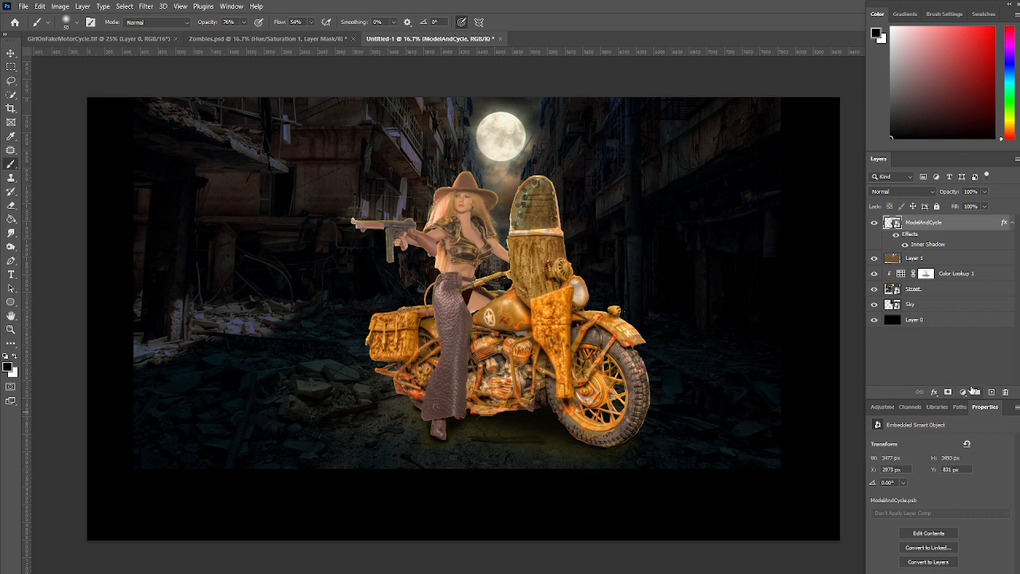
Add a Color Lookup adjustment using Moonlight.3DL, clip it to ModelAndCycle, and lower its opacity to about 70%
left_click(963, 392)
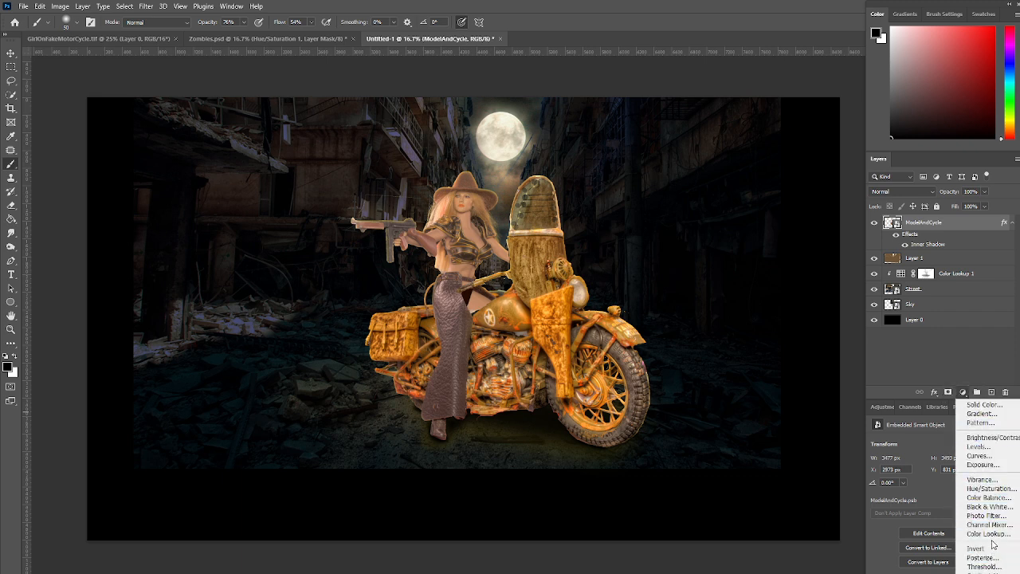
left_click(991, 534)
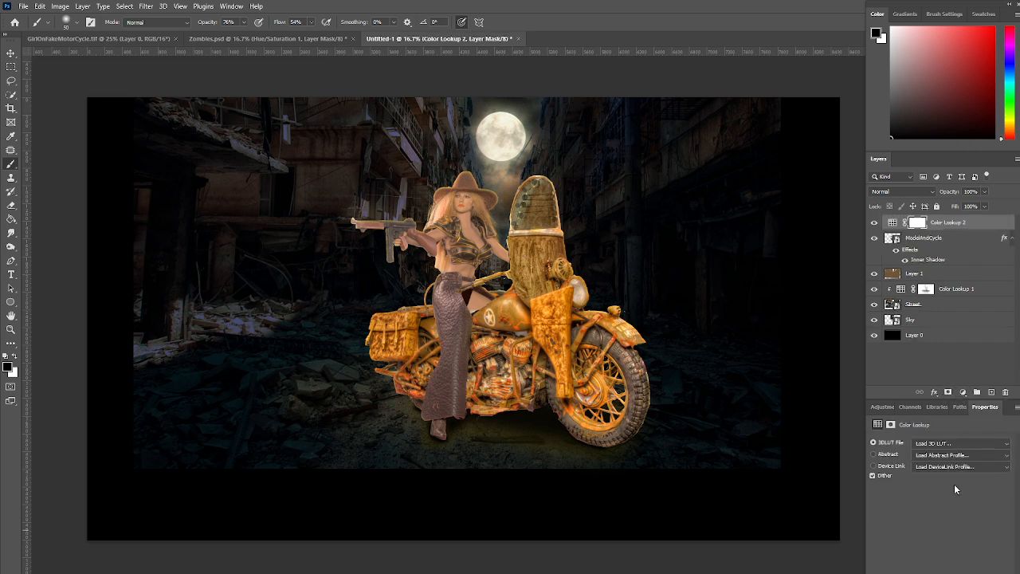
left_click(972, 445)
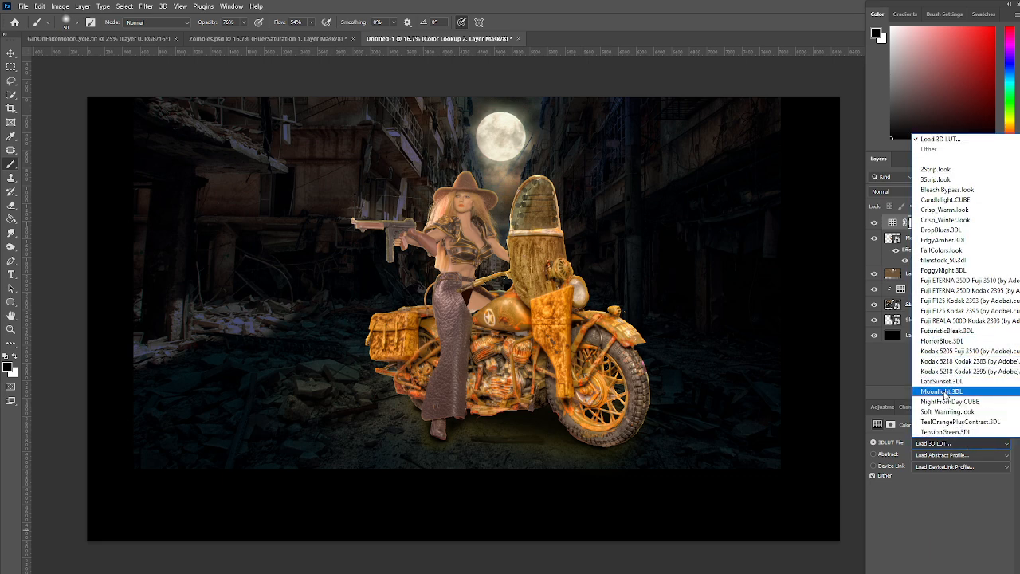
left_click(945, 393)
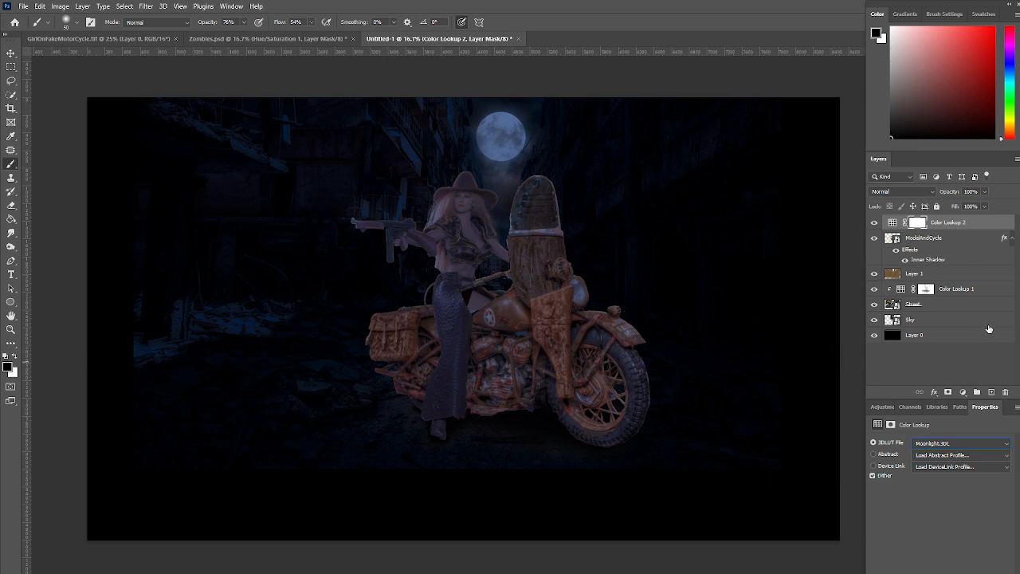
left_click_drag(983, 228, 981, 227)
left_click(982, 227, "alt")
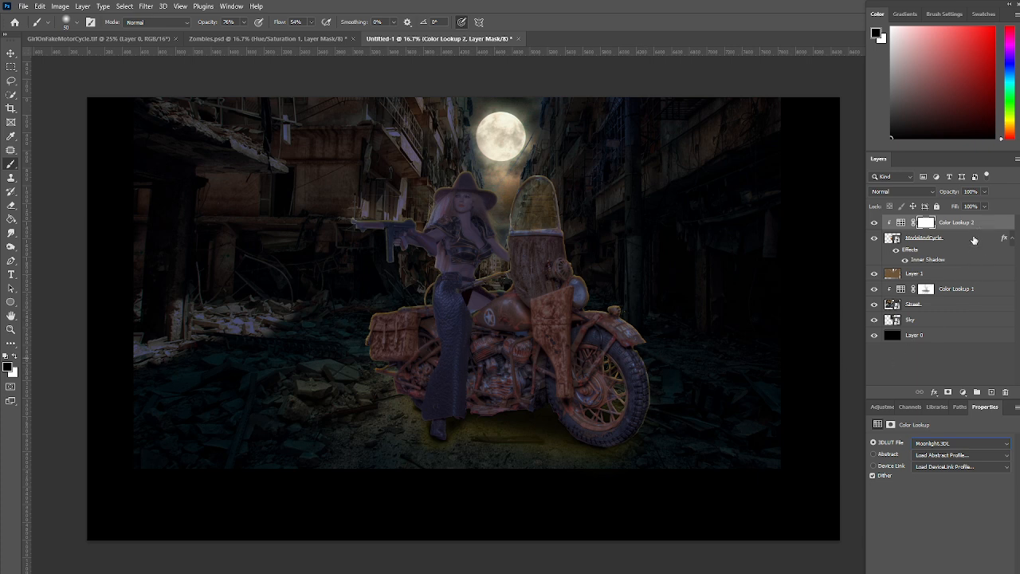
left_click(985, 191)
left_click_drag(987, 204, 971, 205)
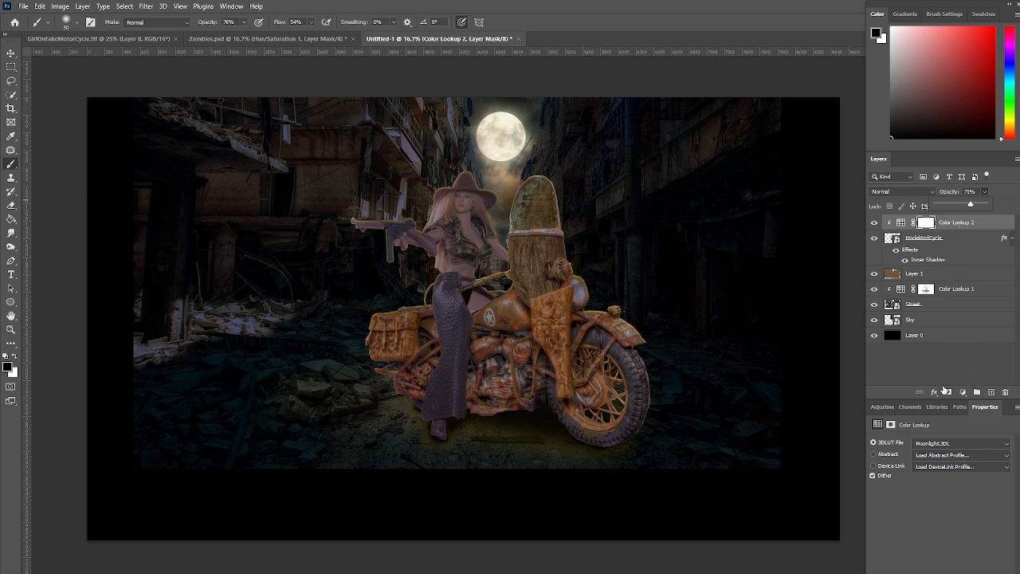
Add a Hue/Saturation adjustment above the moonlight Color Lookup and set its saturation to -30
left_click(885, 410)
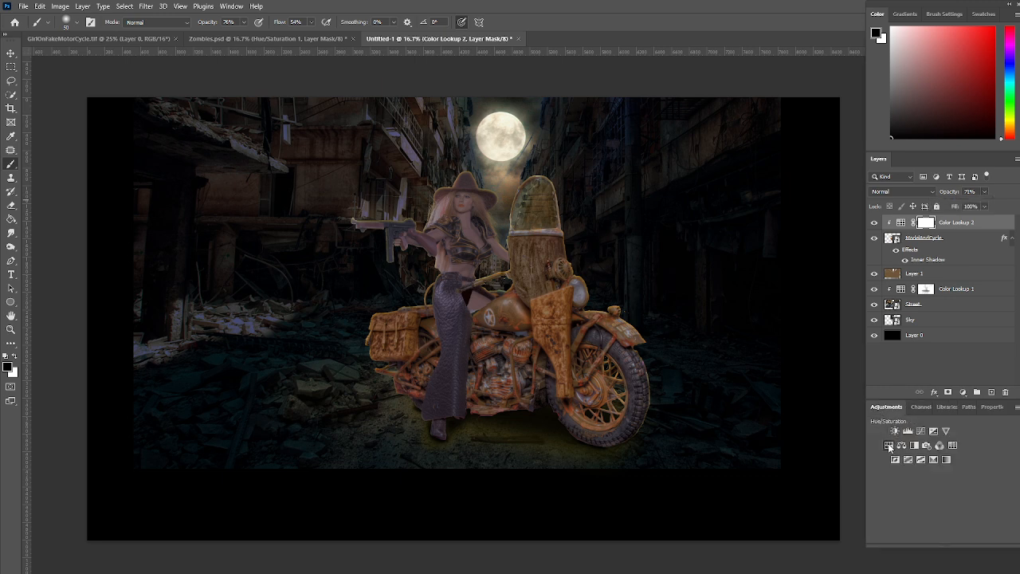
left_click(889, 444)
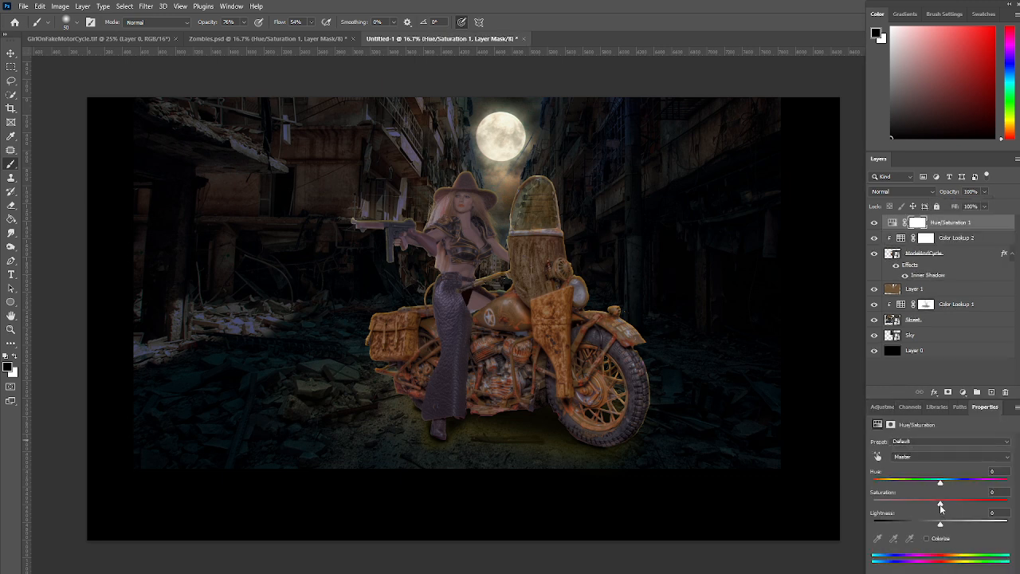
left_click_drag(941, 505, 921, 505)
Apply Color Efex Pro 4's 002 Clarity Bump recipe to the ModelAndCycle layer as a smart filter
left_click(969, 255)
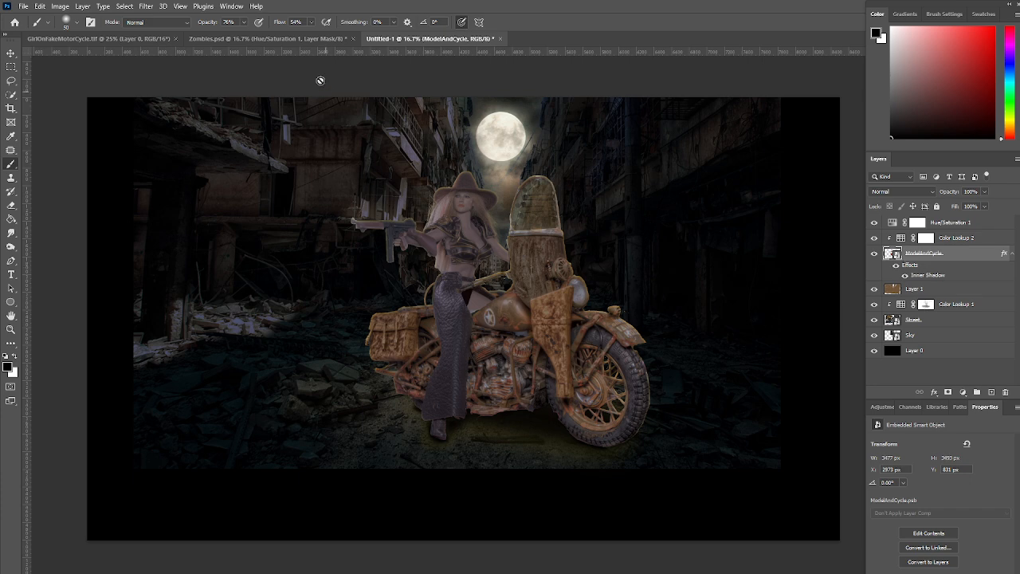
left_click(148, 8)
mouse_move(204, 249)
left_click(307, 259)
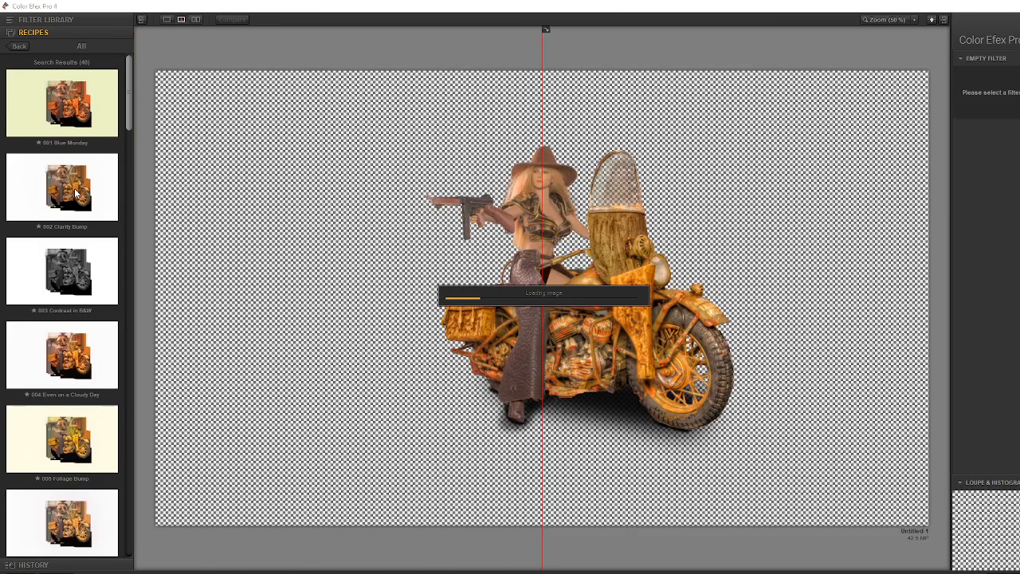
left_click(72, 188)
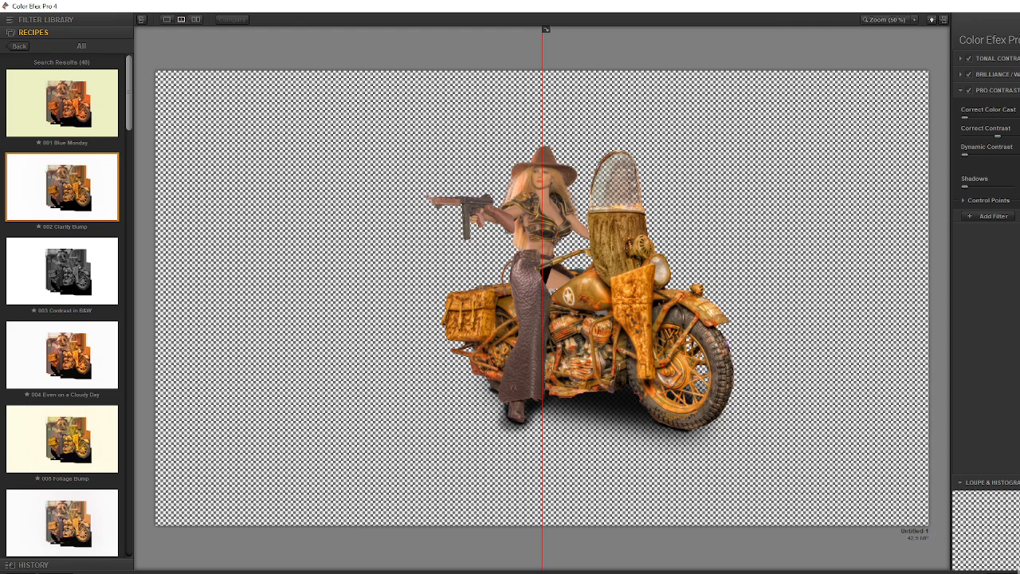
left_click(1018, 572)
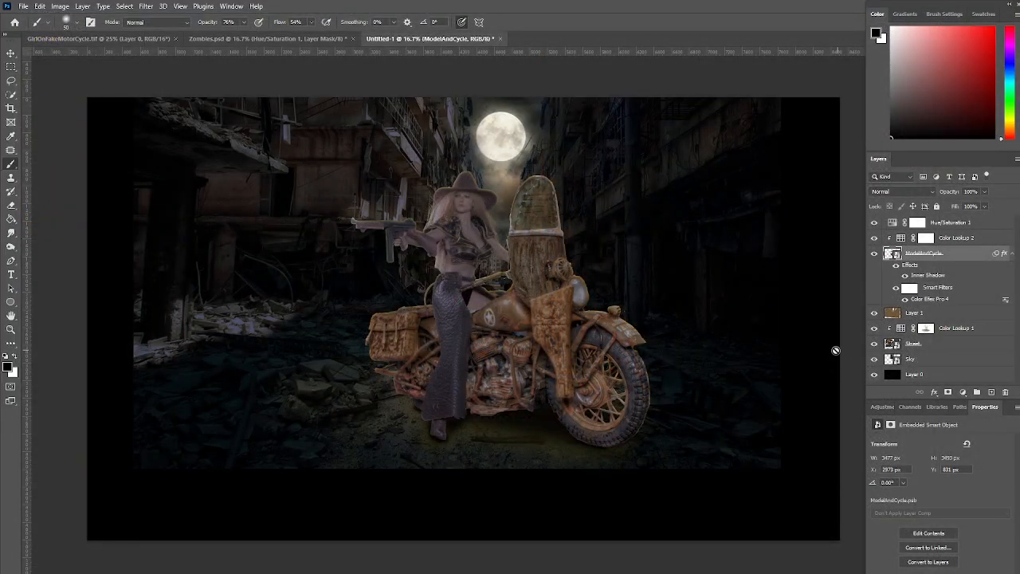
Apply Color Efex Pro 4 again to ModelAndCycle with the Wildlife - Fur Details recipe, previewing it across the whole figure
left_click(147, 7)
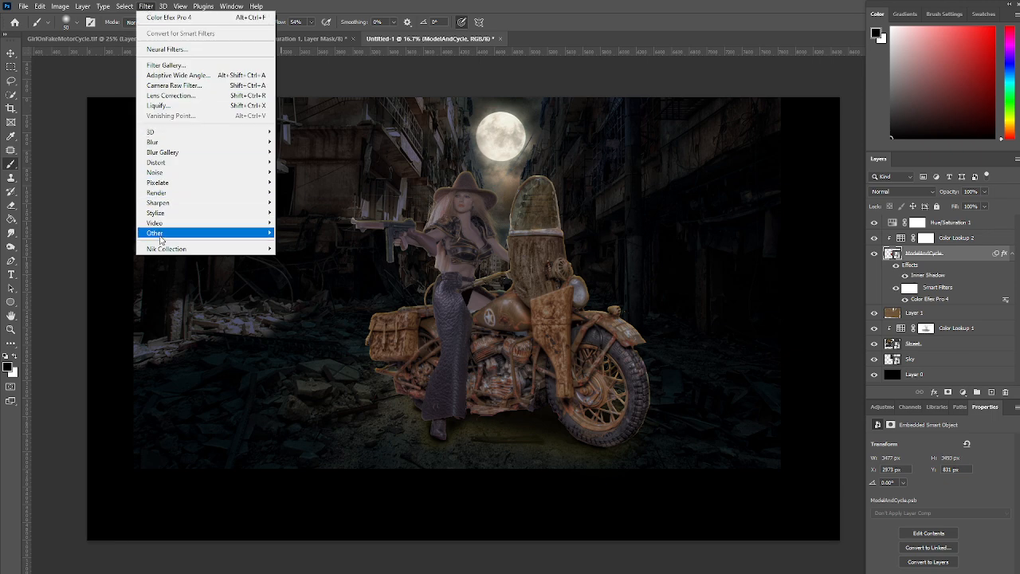
mouse_move(197, 250)
left_click(287, 260)
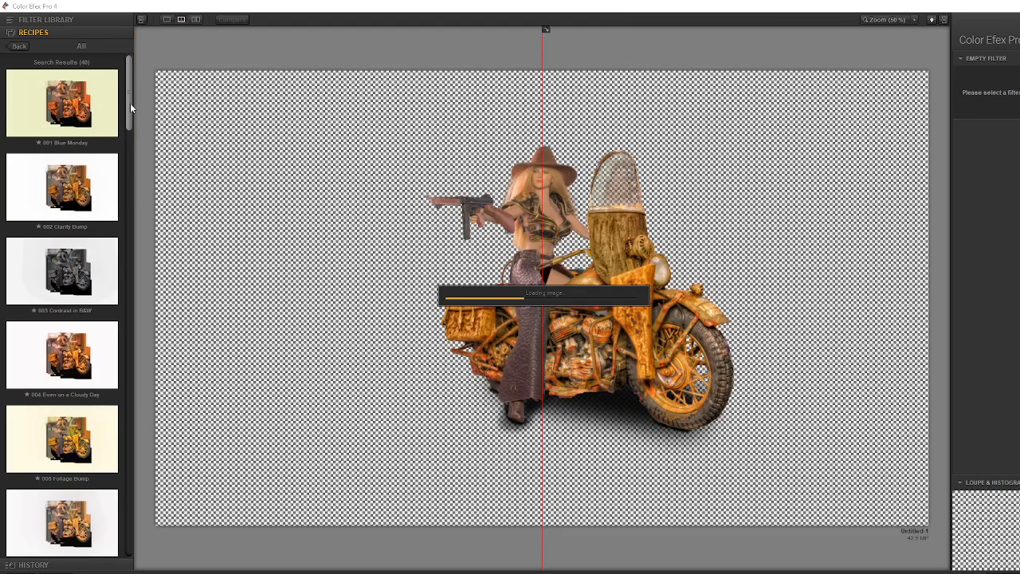
left_click_drag(129, 115, 114, 564)
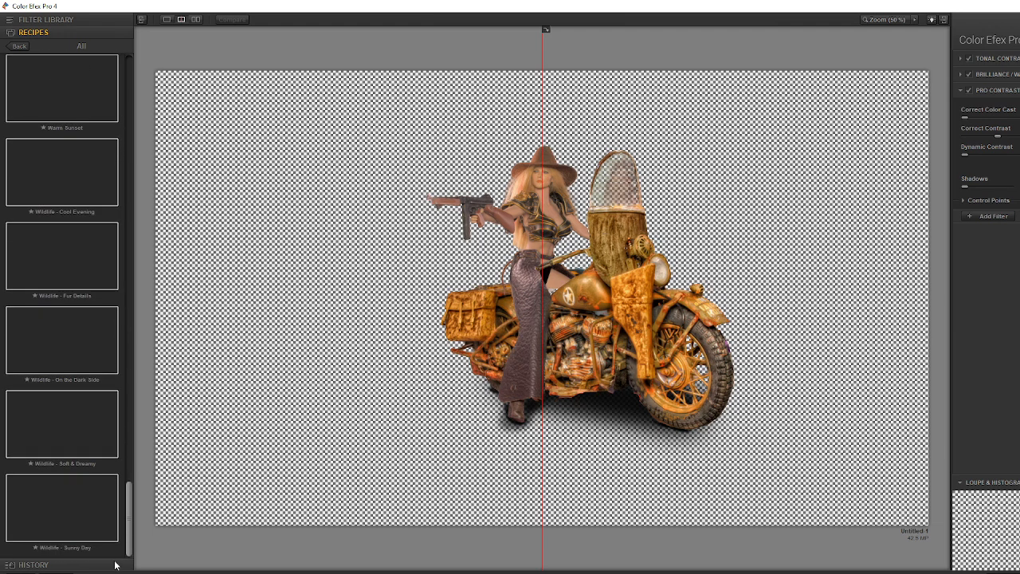
left_click(79, 267)
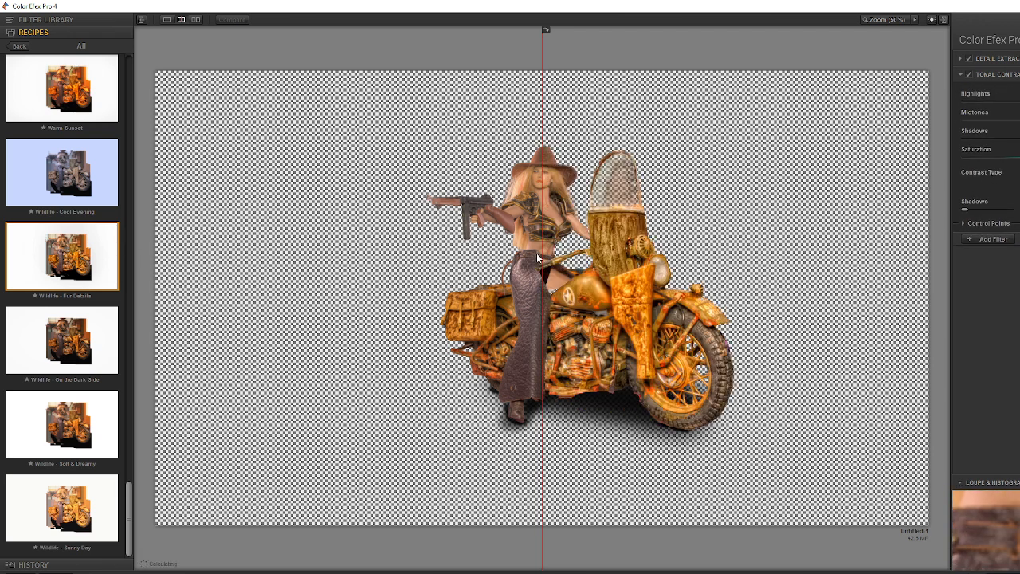
left_click_drag(534, 261, 294, 308)
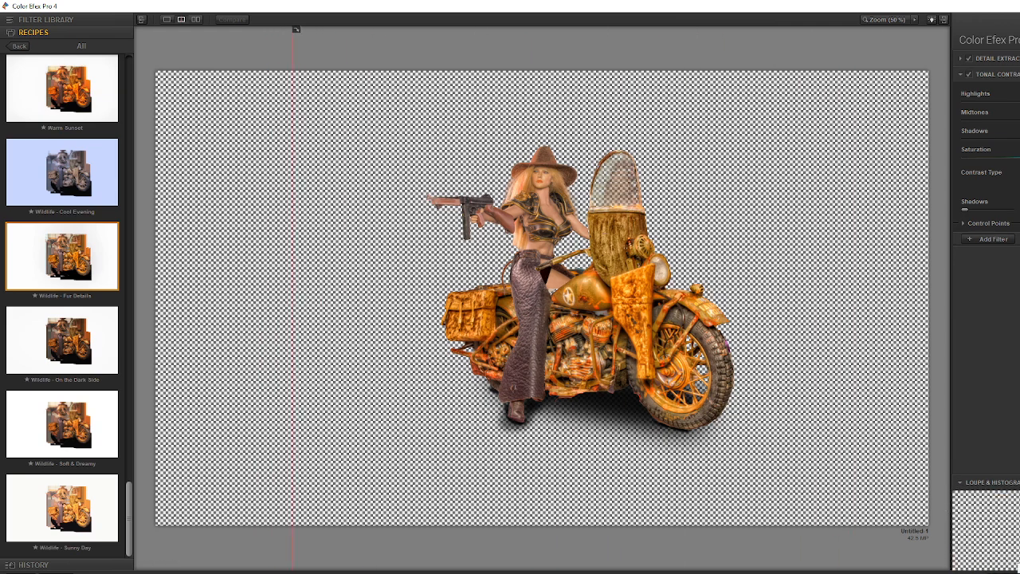
left_click(1018, 570)
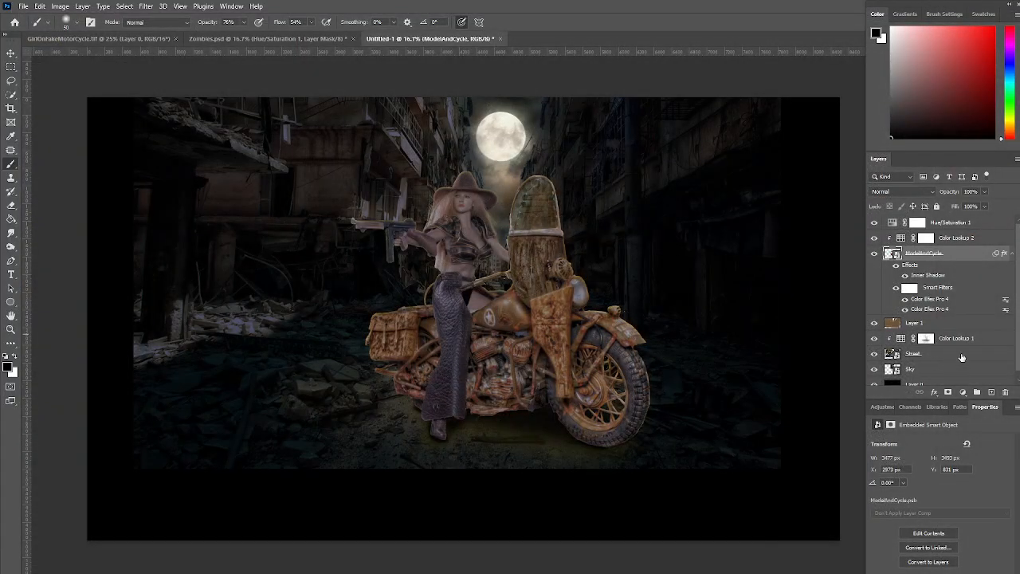
Add an empty layer above Hue/Saturation and draw a closed beam-shaped path widening from the headlight to the canvas's right edge, about 2990 by 1790 px
left_click(988, 225)
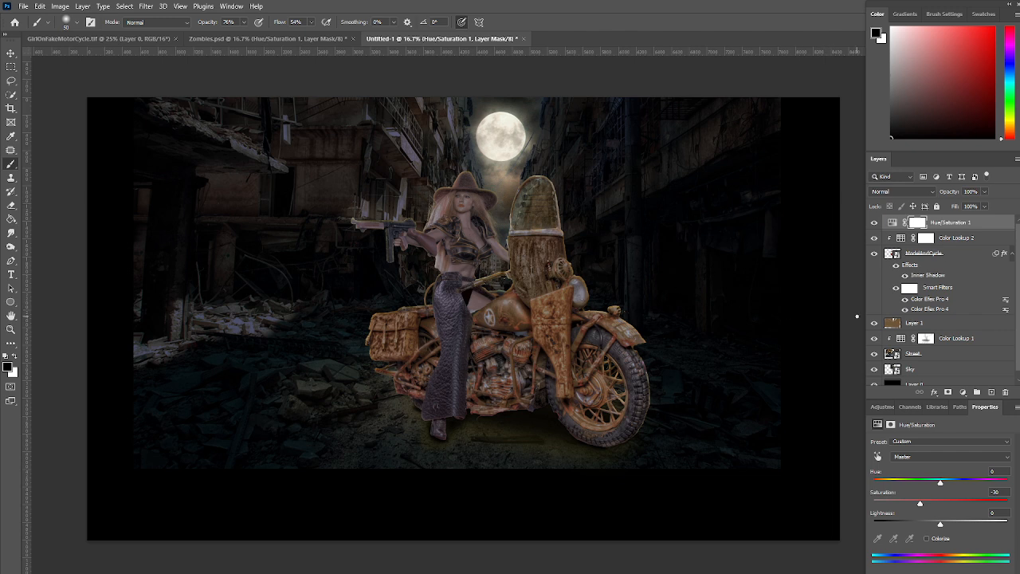
left_click(992, 394)
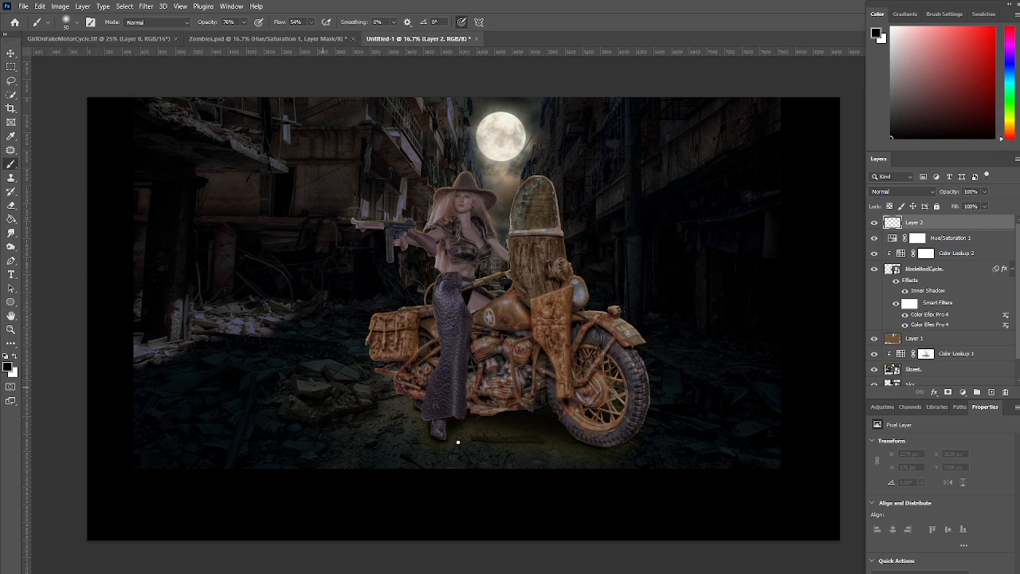
key("p")
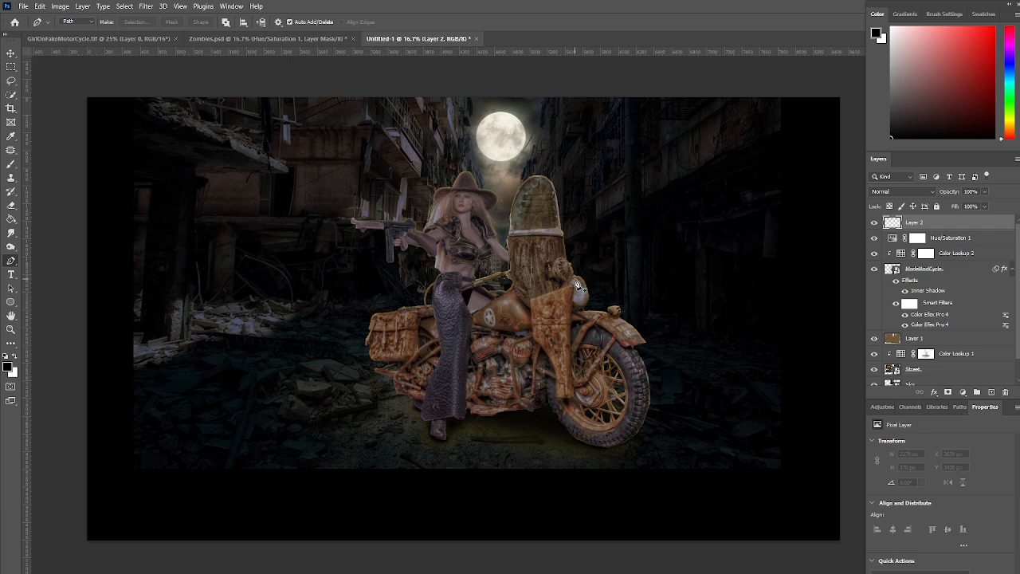
left_click(574, 280)
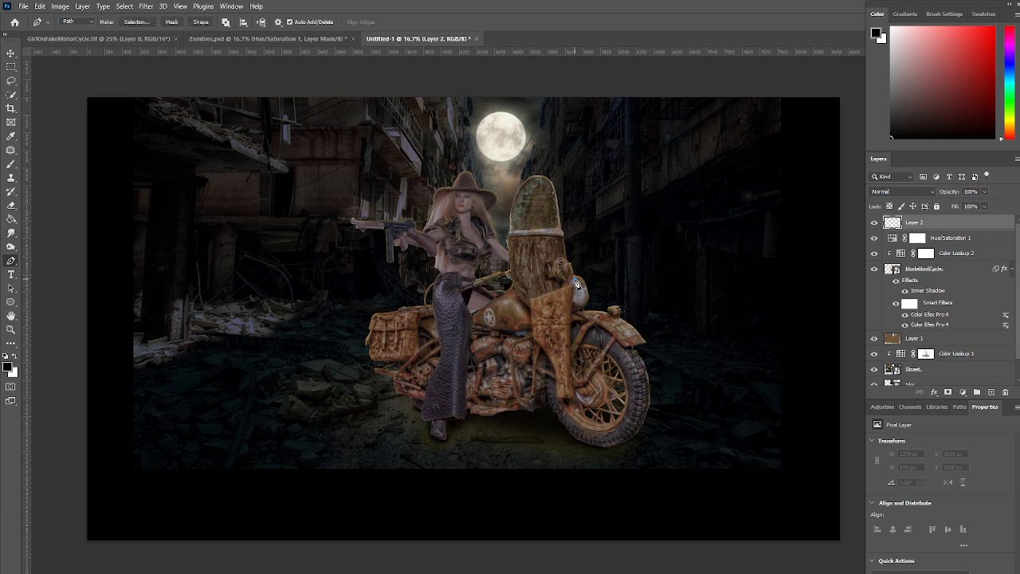
left_click(839, 214)
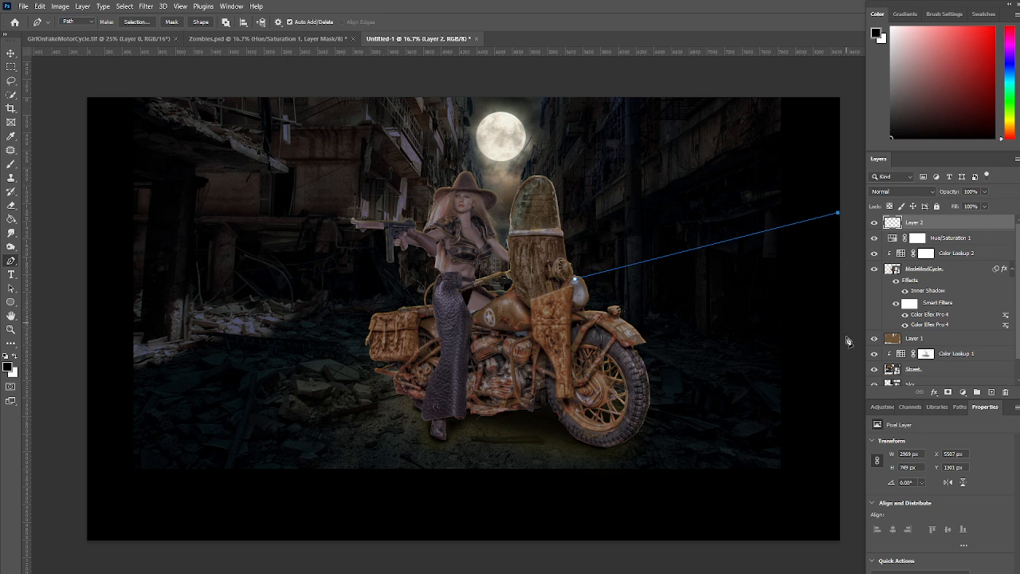
left_click(840, 372)
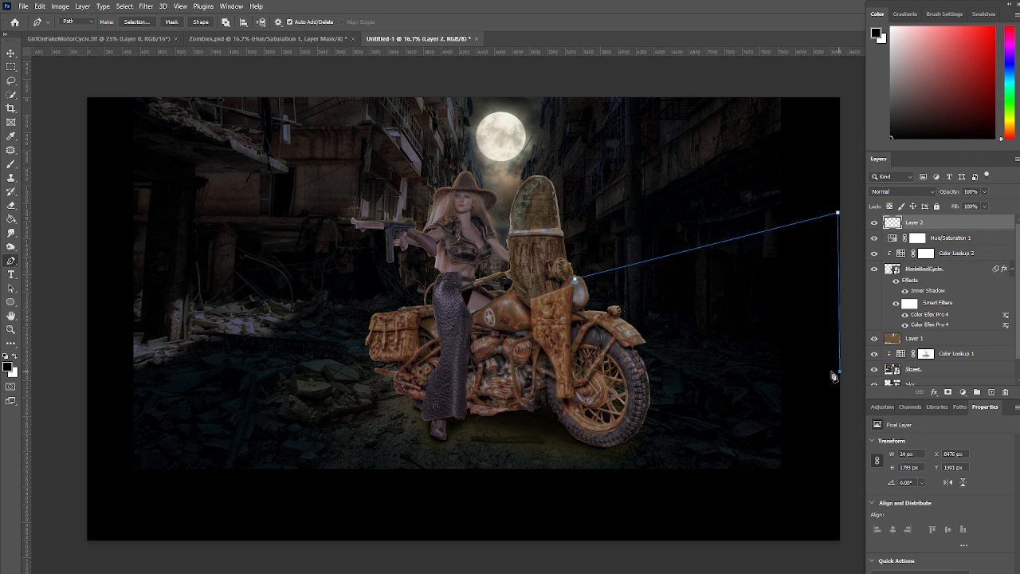
left_click(581, 306)
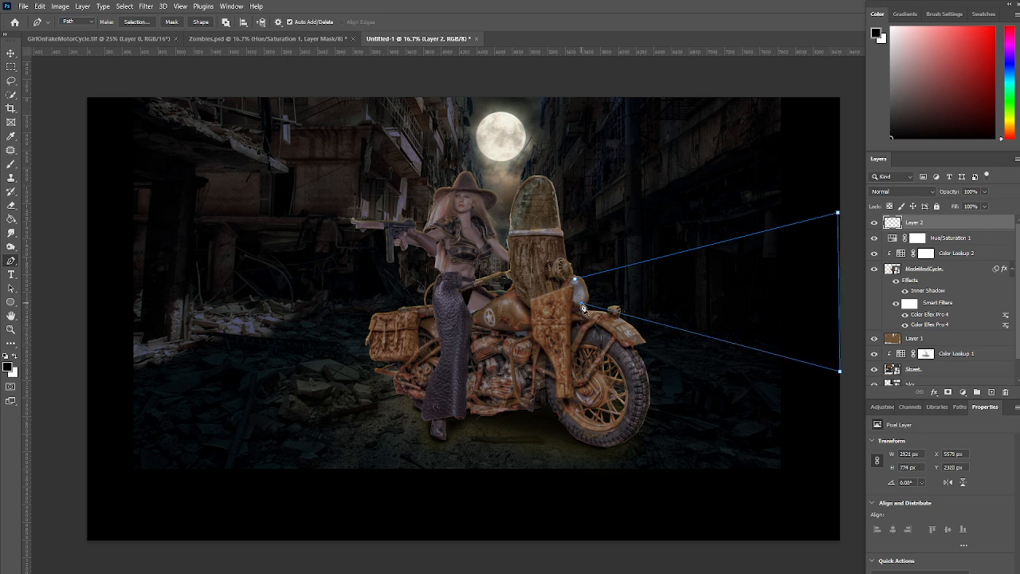
left_click(578, 284)
Fill the beam path with white at 100% opacity and a 100-pixel feather, and delete the path
right_click(805, 240)
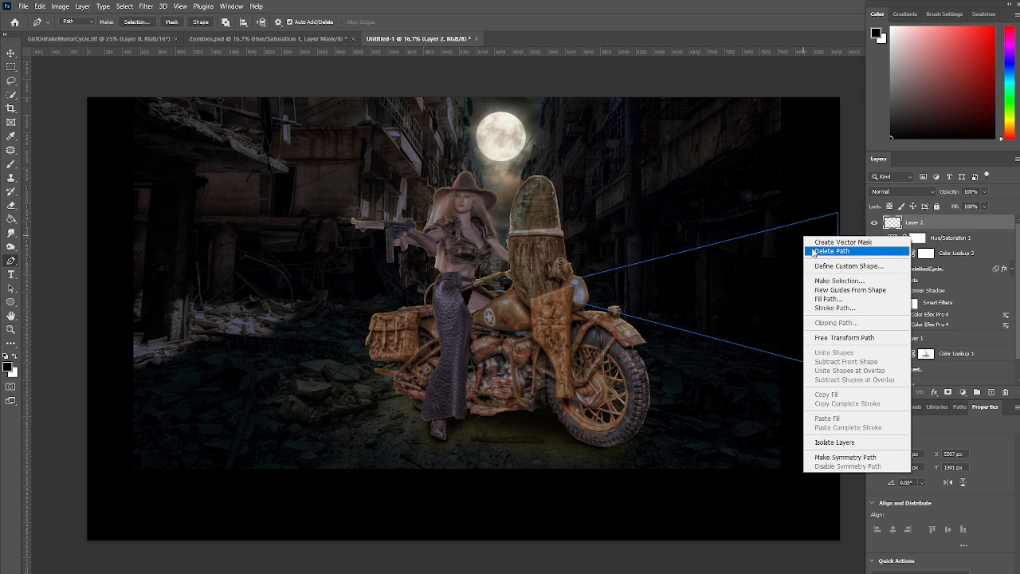
left_click(831, 299)
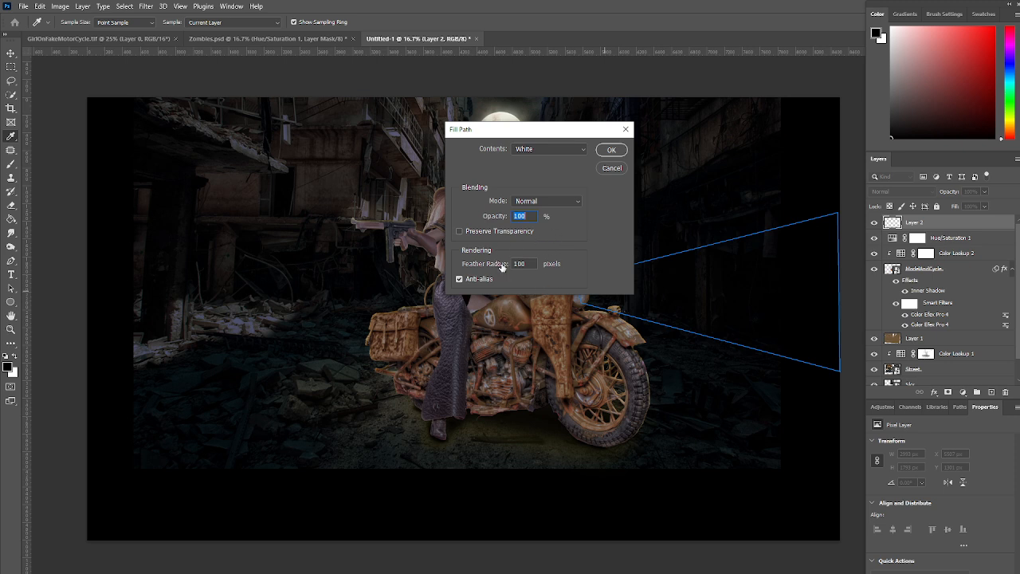
left_click(610, 150)
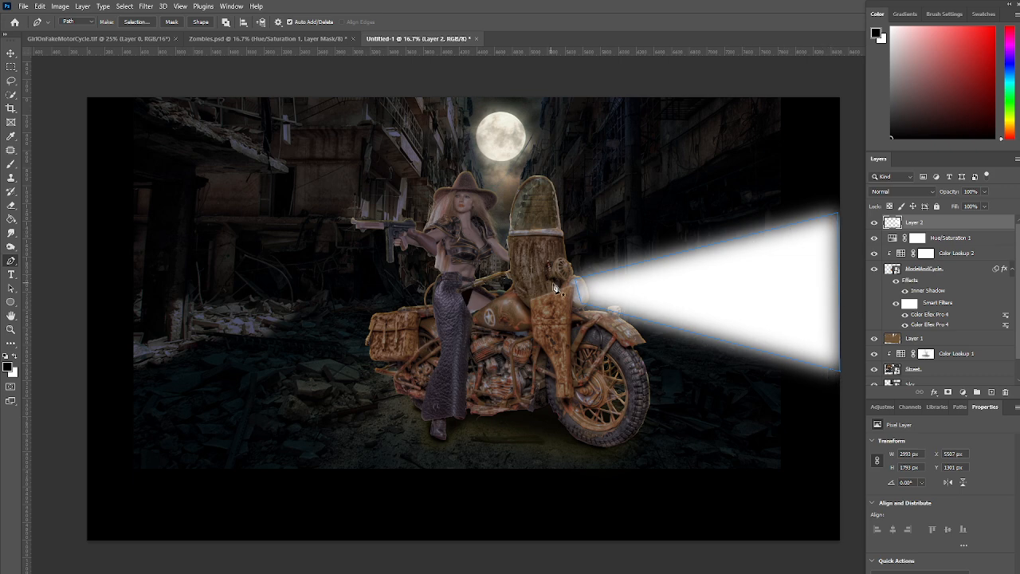
right_click(813, 227)
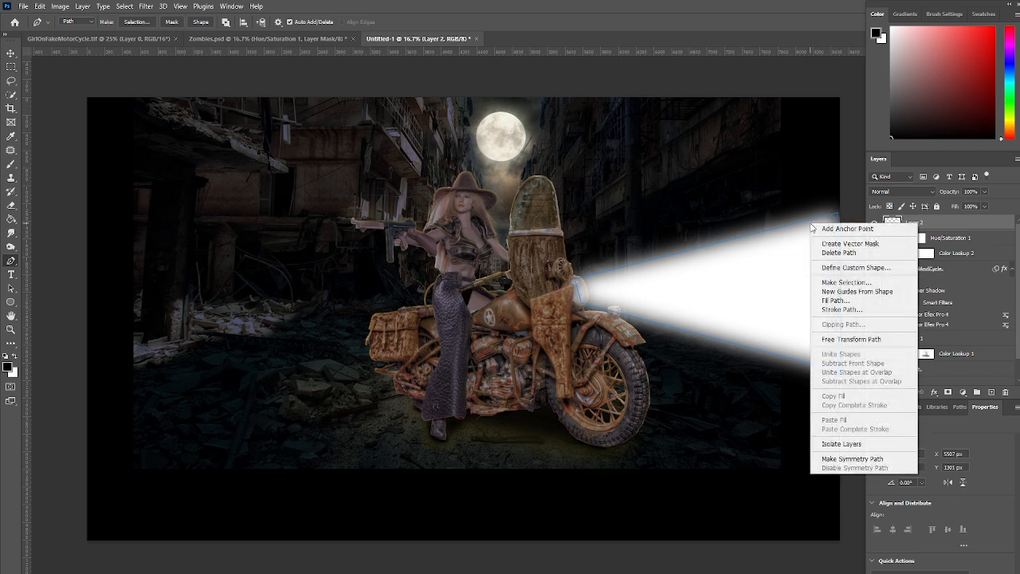
left_click(839, 251)
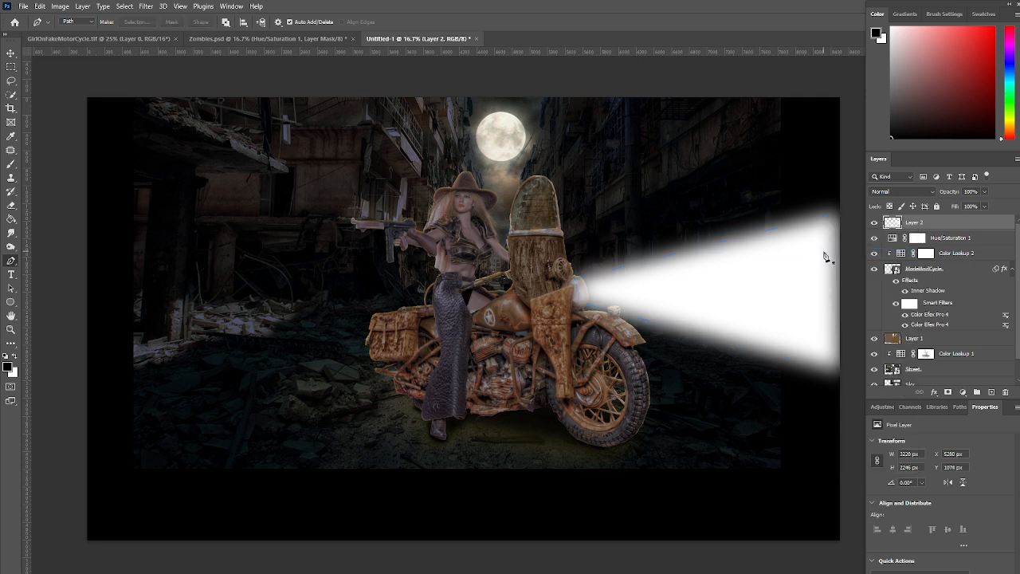
Lower the opacity of the white headlight beam layer to 32%
left_click(985, 191)
left_click_drag(987, 206, 956, 206)
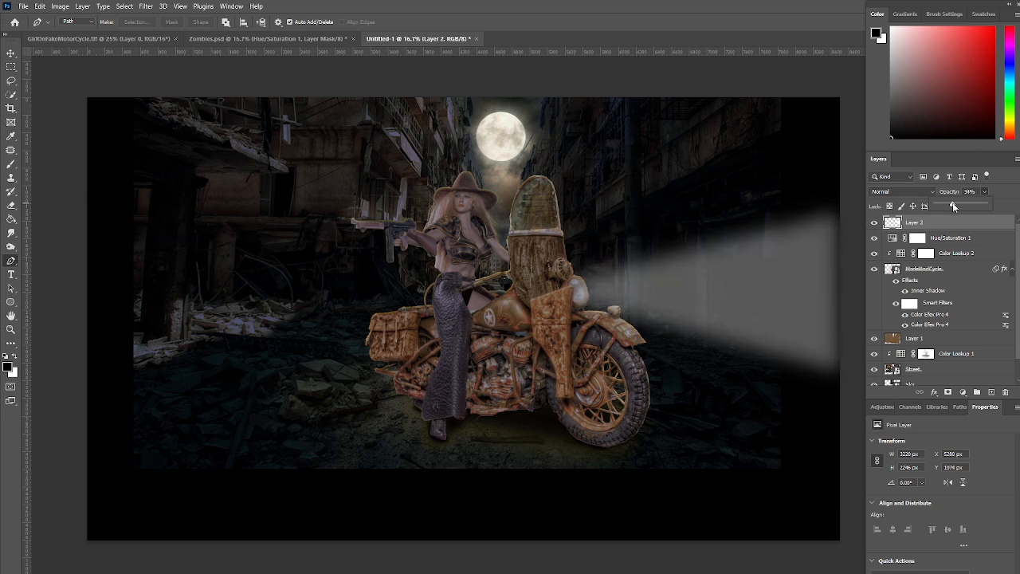
left_click_drag(954, 204, 953, 207)
Add an empty layer above the beam layer, naming the beam layer HeadLight and the new layer Light
left_click(992, 393)
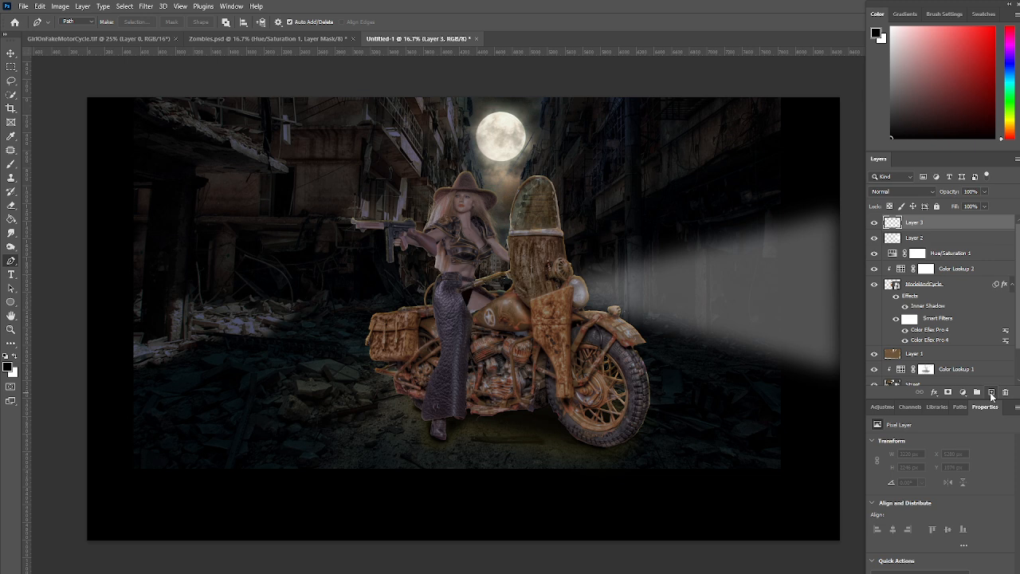
double_click(914, 238)
type("He")
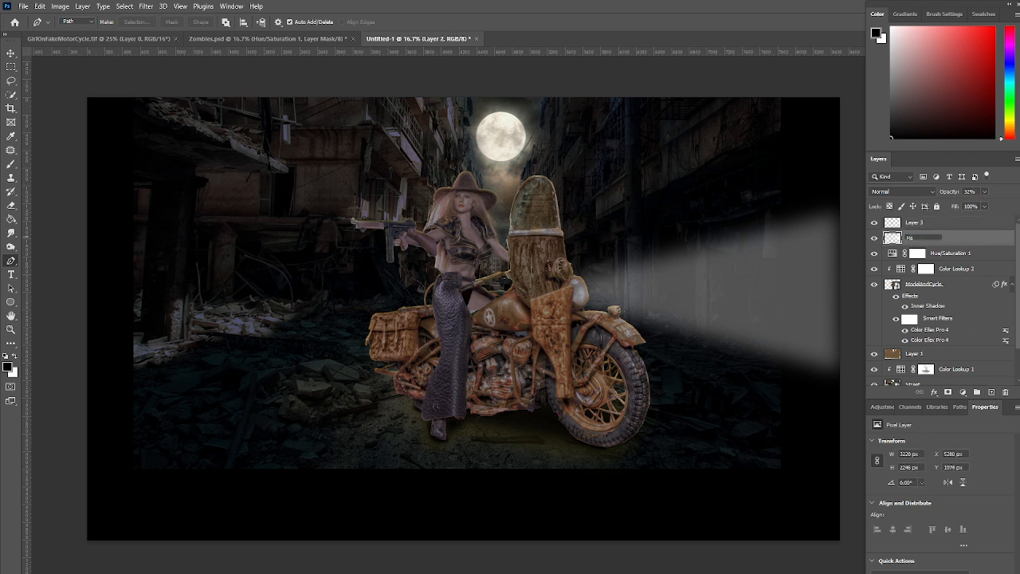
type("adlight")
key("Return")
double_click(915, 222)
type("L")
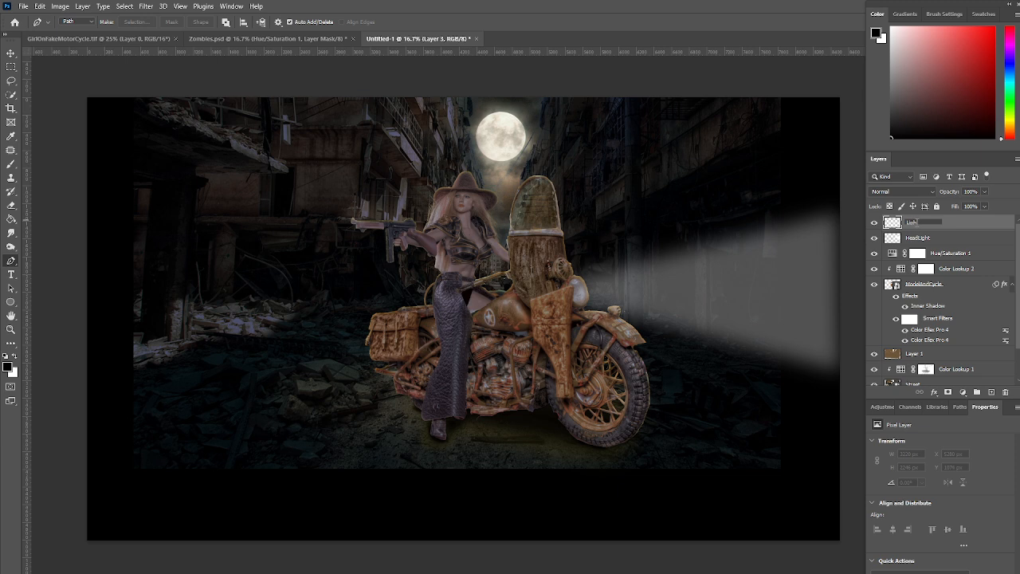
type("ight")
key("Return")
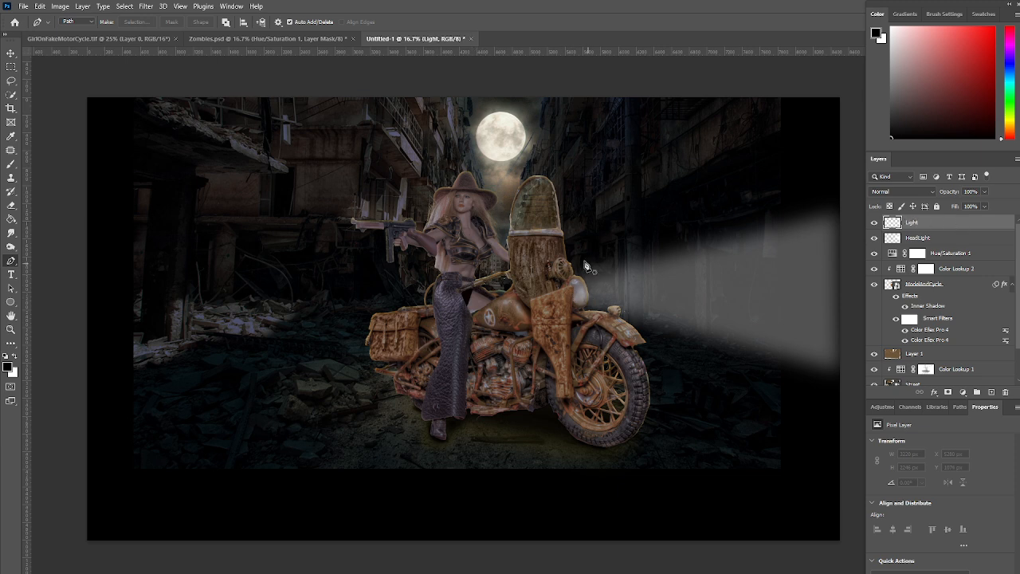
Set the foreground color to a golden yellow with about 98% saturation and 86% brightness
left_click(8, 368)
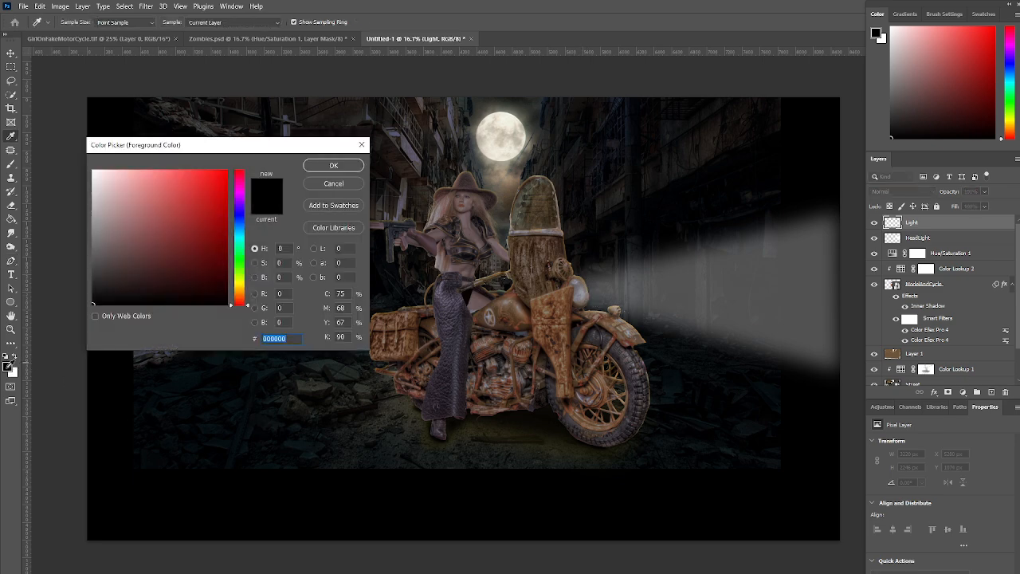
left_click_drag(234, 305, 232, 291)
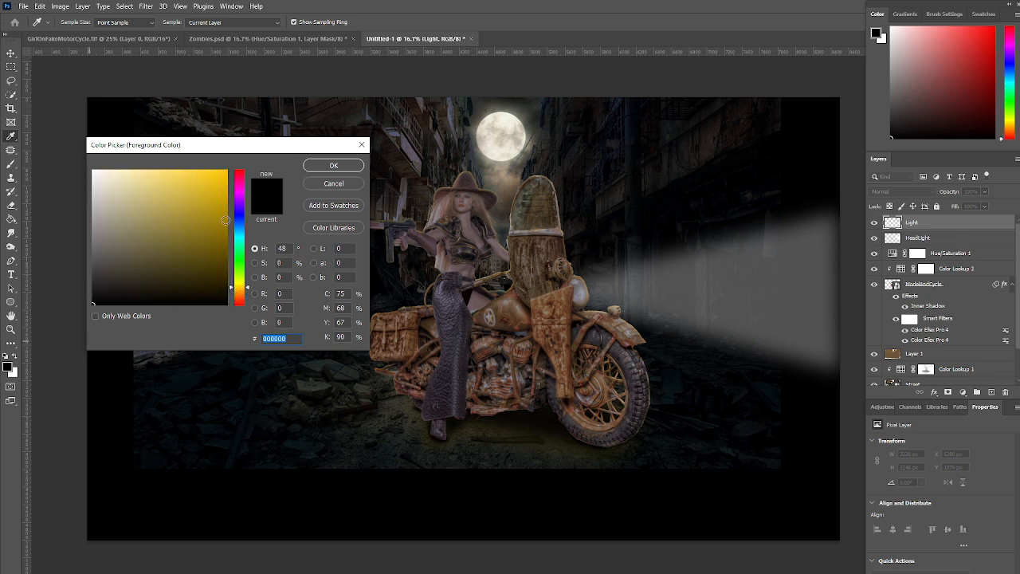
left_click(225, 189)
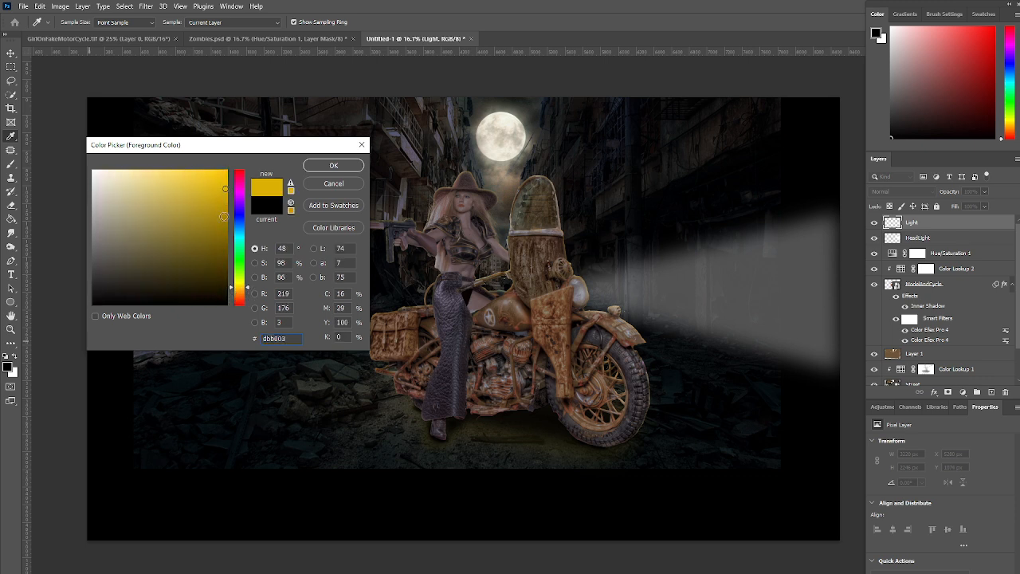
left_click(230, 287)
left_click(231, 289)
left_click(337, 165)
Dab the motorcycle headlight with a 200-pixel brush at 100% opacity and flow, and set the Light layer to Linear Dodge (Add)
key("p")
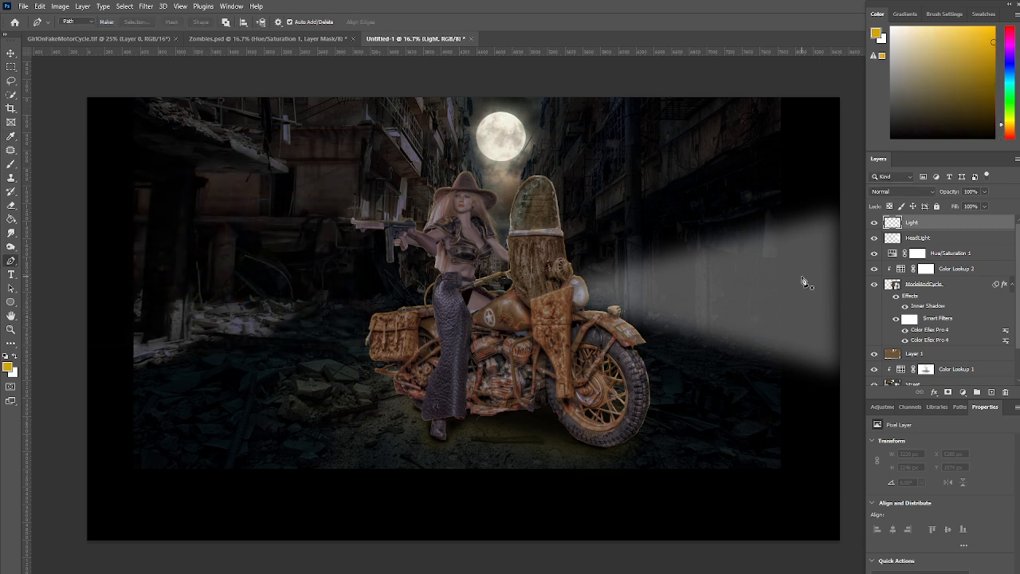
key("b")
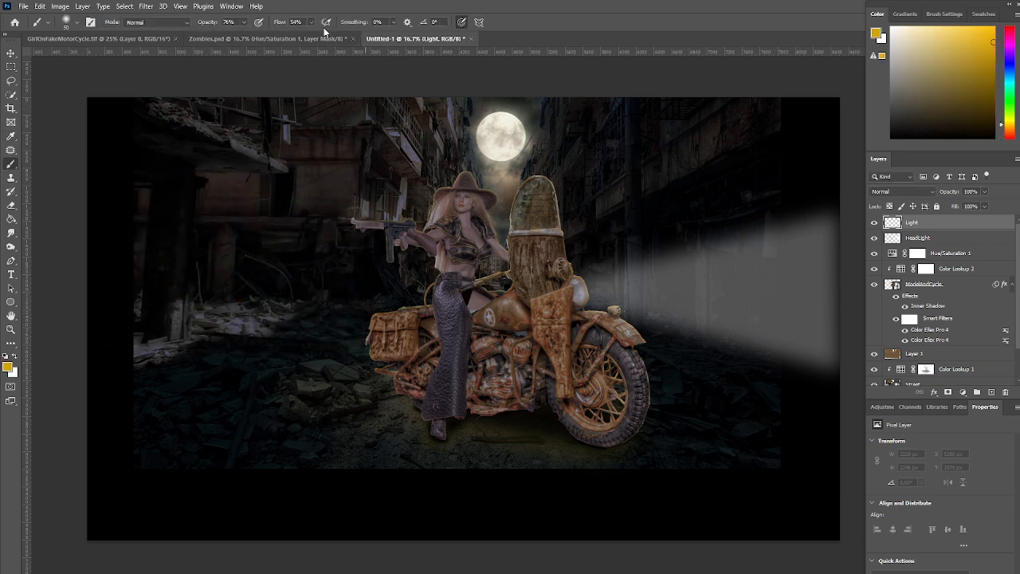
left_click(244, 22)
left_click_drag(245, 35, 334, 36)
left_click(311, 21)
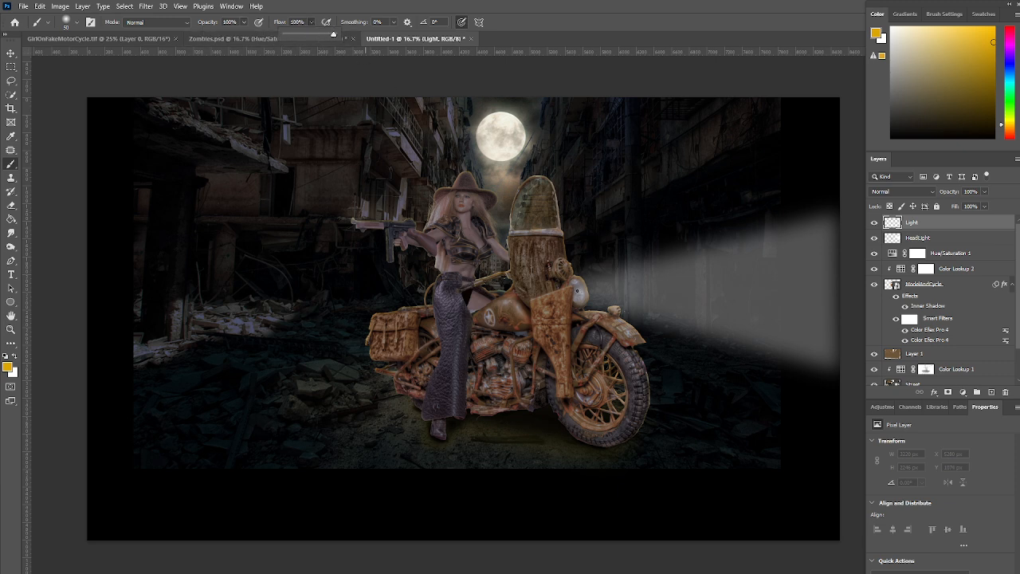
key("bracketright")
key("bracketright")
key("bracketright")
key("bracketright")
key("bracketright")
key("bracketright")
key("bracketright")
key("bracketright")
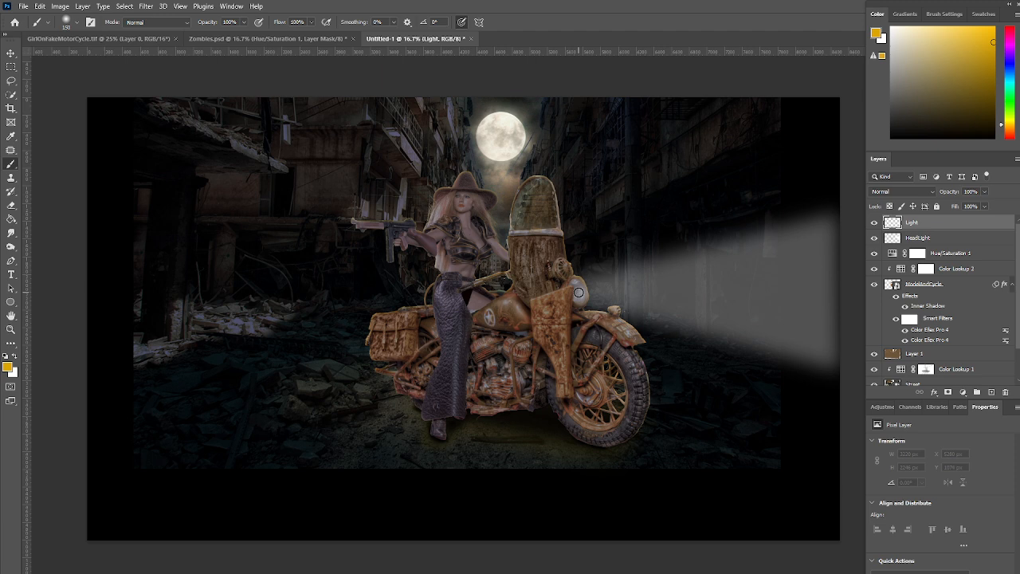
key("bracketright")
left_click(579, 294)
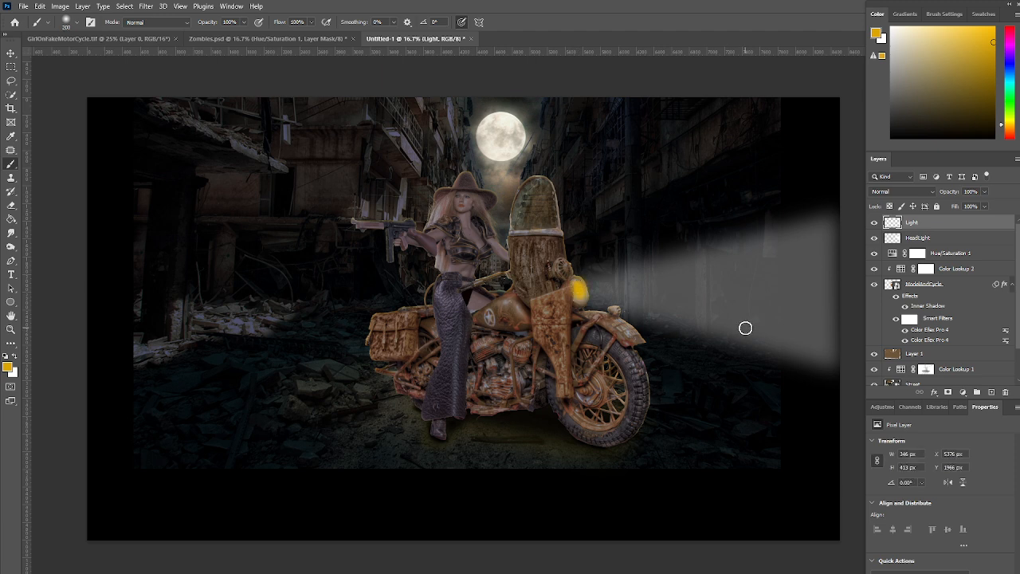
left_click(911, 194)
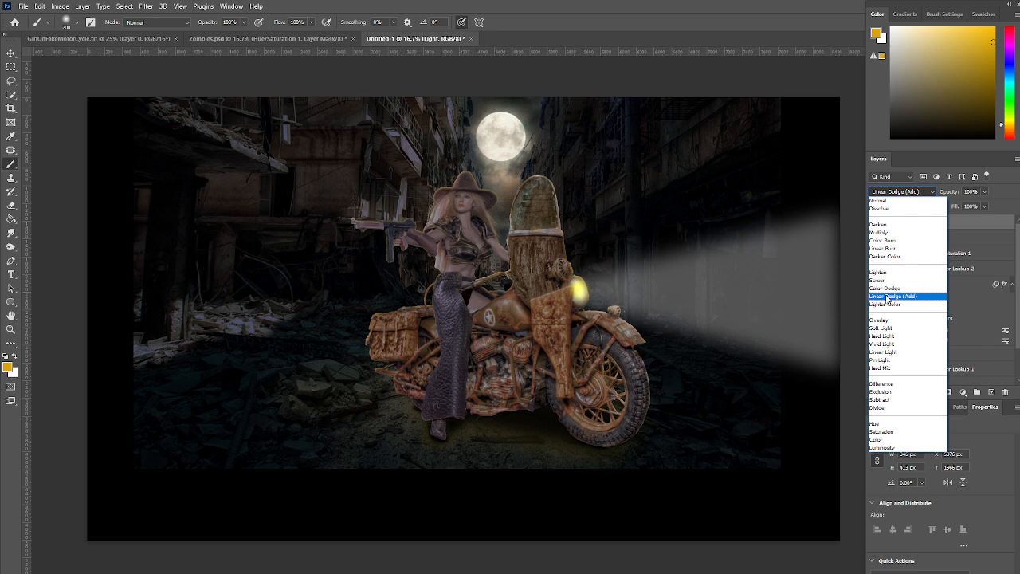
left_click(887, 298)
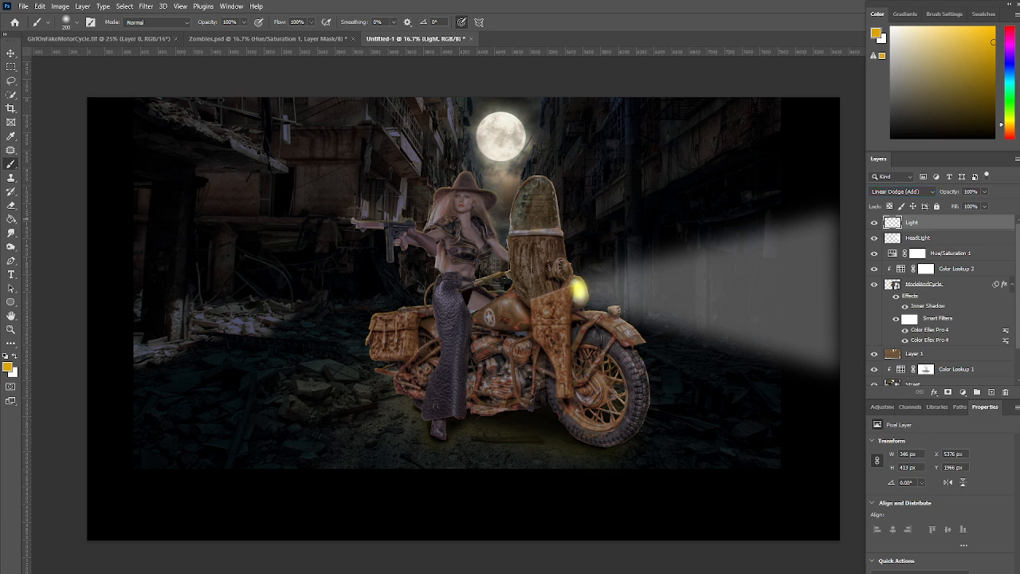
Place the ZombieTwo image as a smart object at the canvas's left edge, its coat partly cut off by the edge
left_click_drag(589, 401, 403, 323)
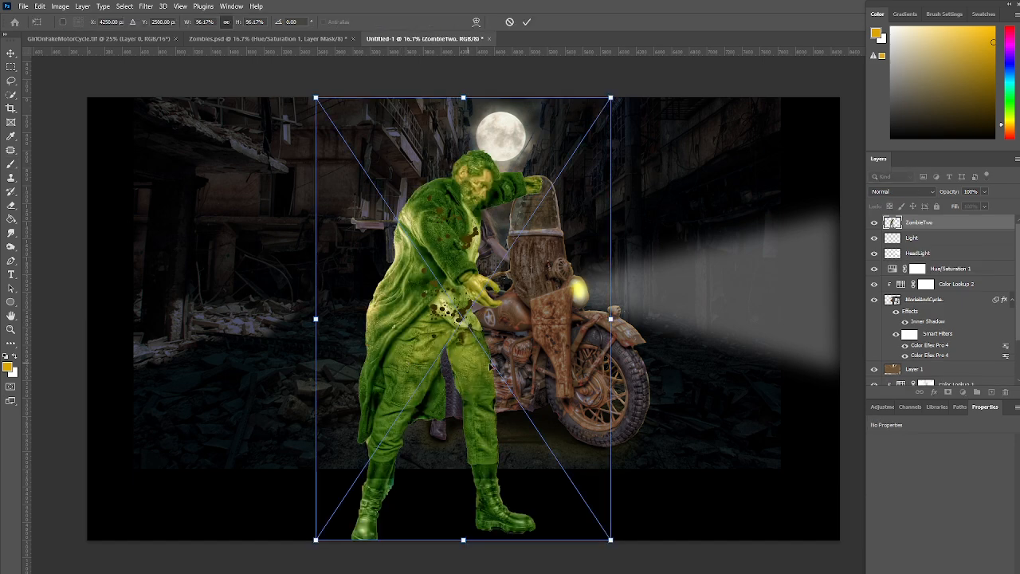
left_click_drag(578, 341, 275, 317)
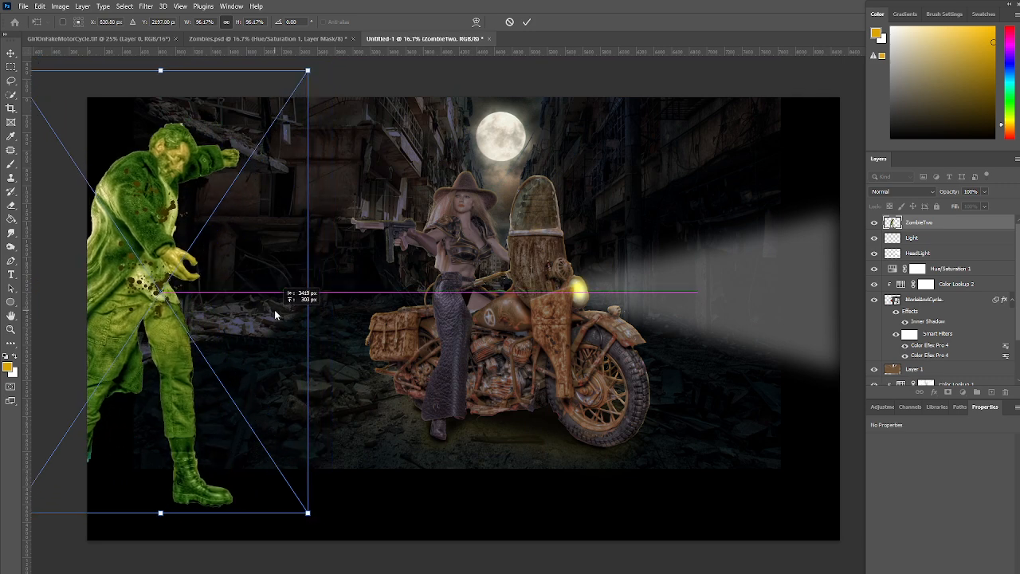
left_click_drag(275, 315, 275, 313)
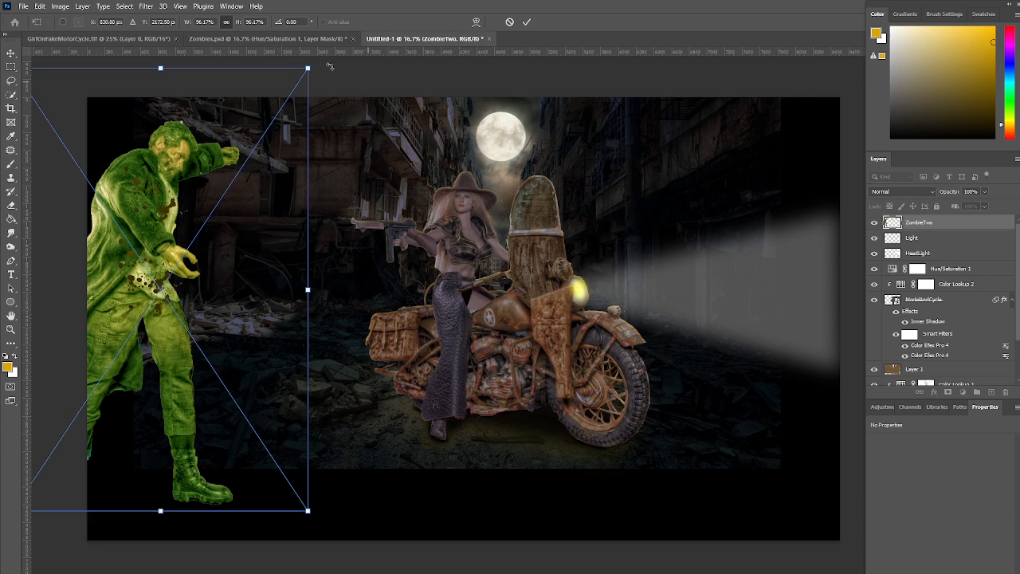
left_click(527, 23)
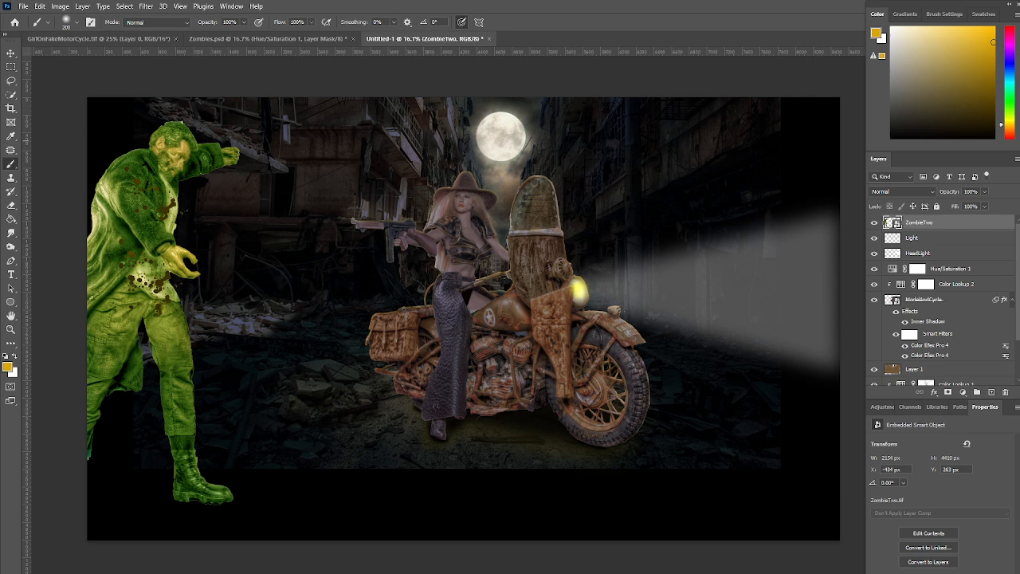
Place the Zombie4 image as a smart object at 100% scale between ZombieTwo and the cowgirl
left_click_drag(497, 383, 308, 394)
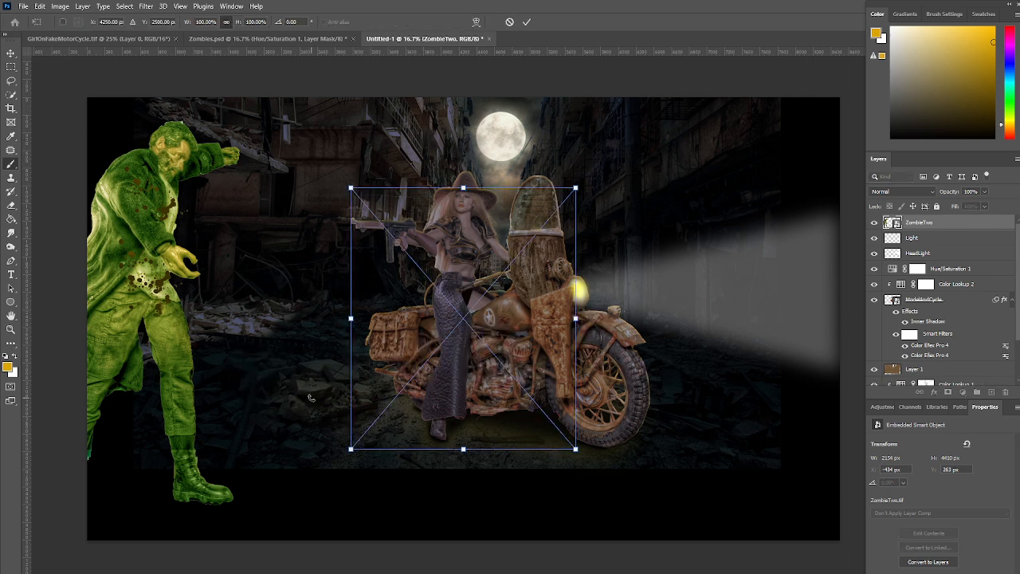
left_click_drag(482, 362, 287, 364)
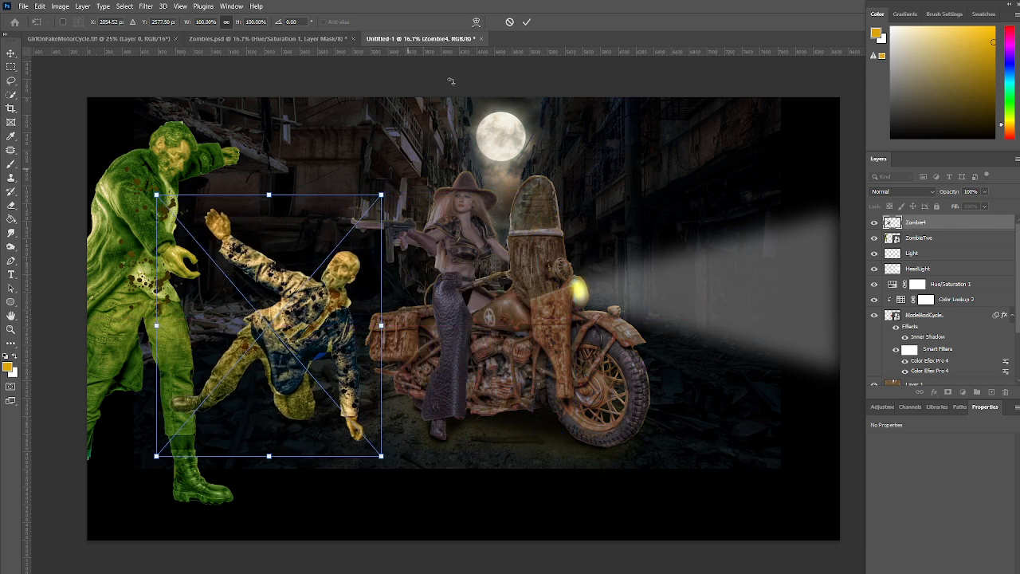
left_click(526, 23)
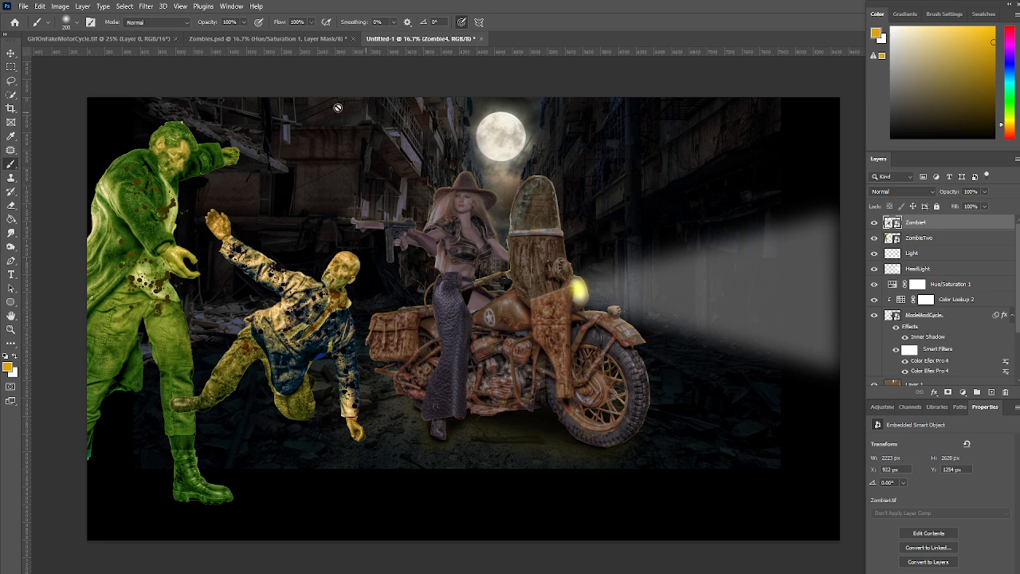
Flip Zombie4 horizontally, scale it down to about 1890 by 2235 px and position it just behind the motorcycle
left_click(40, 7)
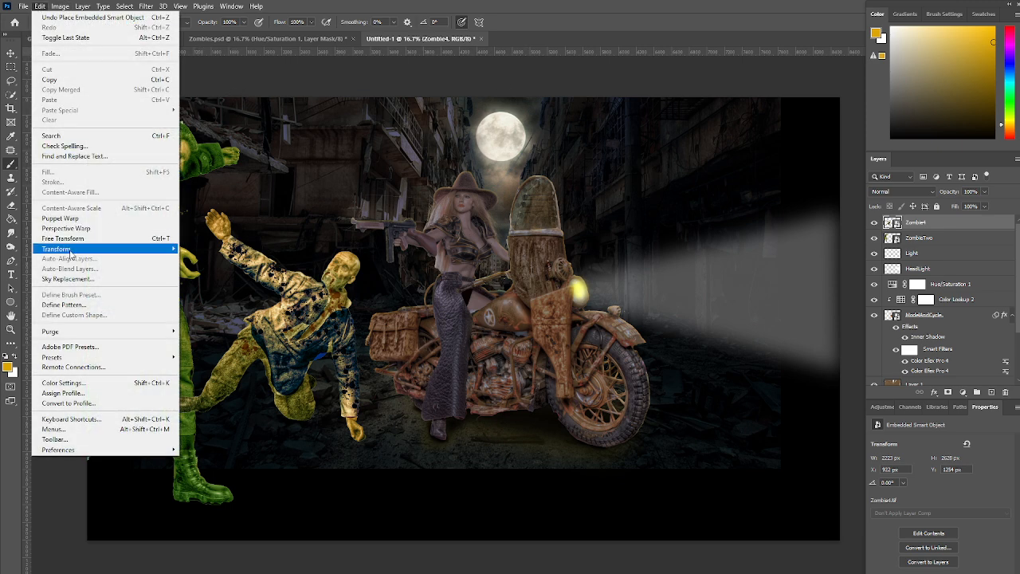
mouse_move(80, 250)
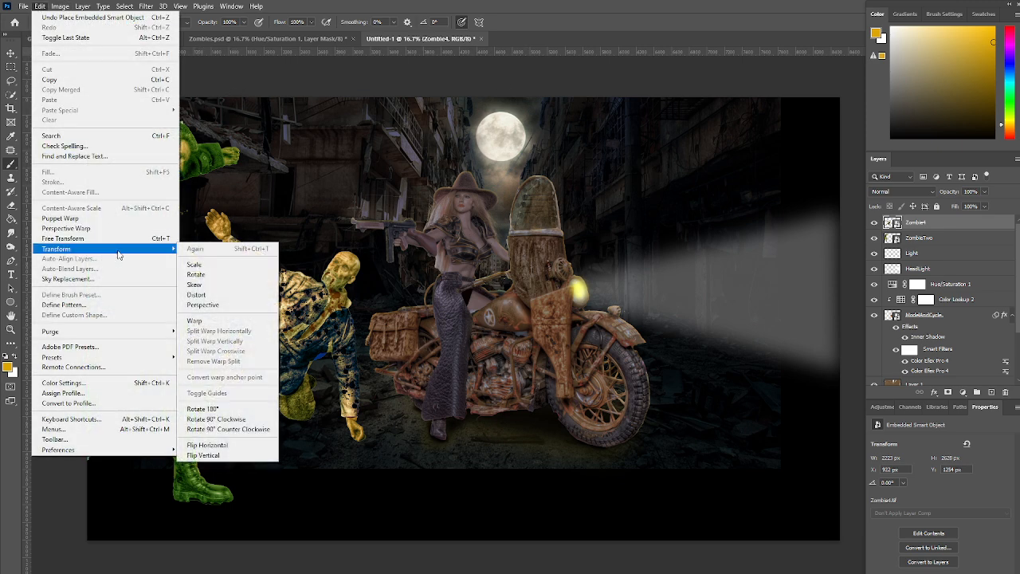
left_click(209, 446)
key("ctrl+t")
left_click_drag(304, 451, 355, 431)
left_click_drag(427, 191, 385, 225)
mouse_move(369, 291)
left_mouse_down()
mouse_move(357, 275)
mouse_move(364, 280)
left_mouse_up()
left_click(525, 22)
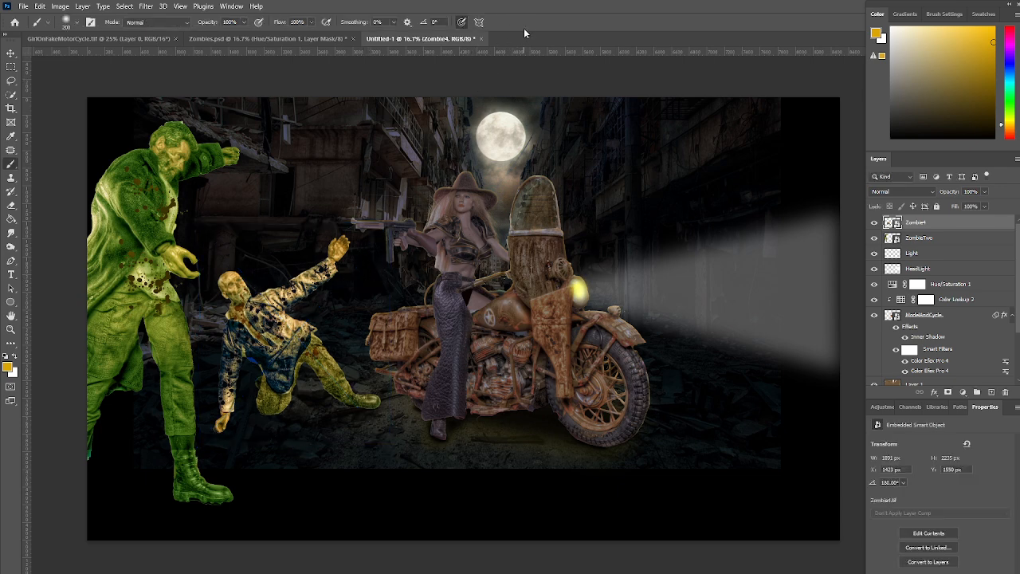
Group the Zombie4 and ZombieTwo layers and name the group TOpZombies
left_click(972, 240, "shift")
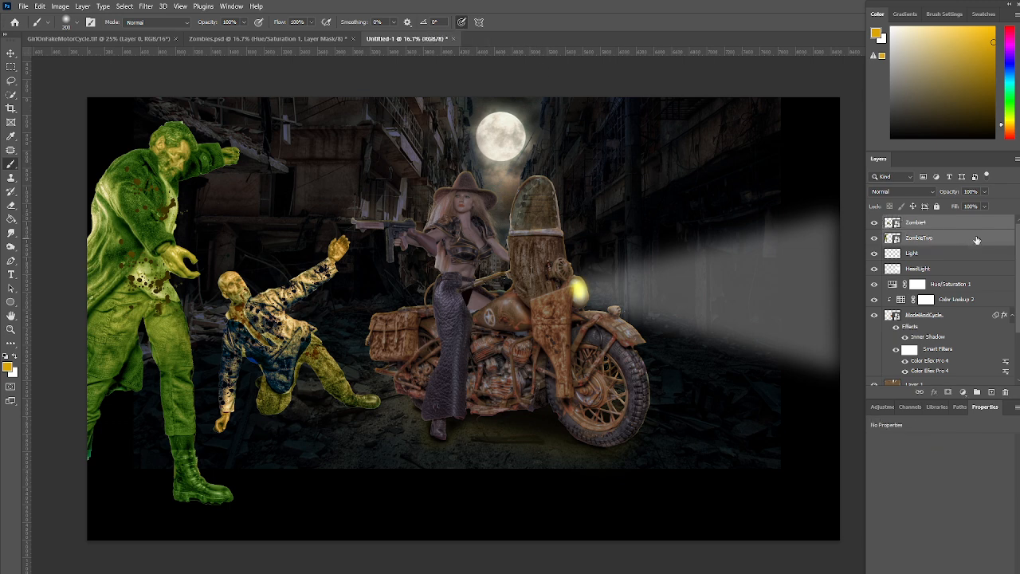
left_click(946, 224)
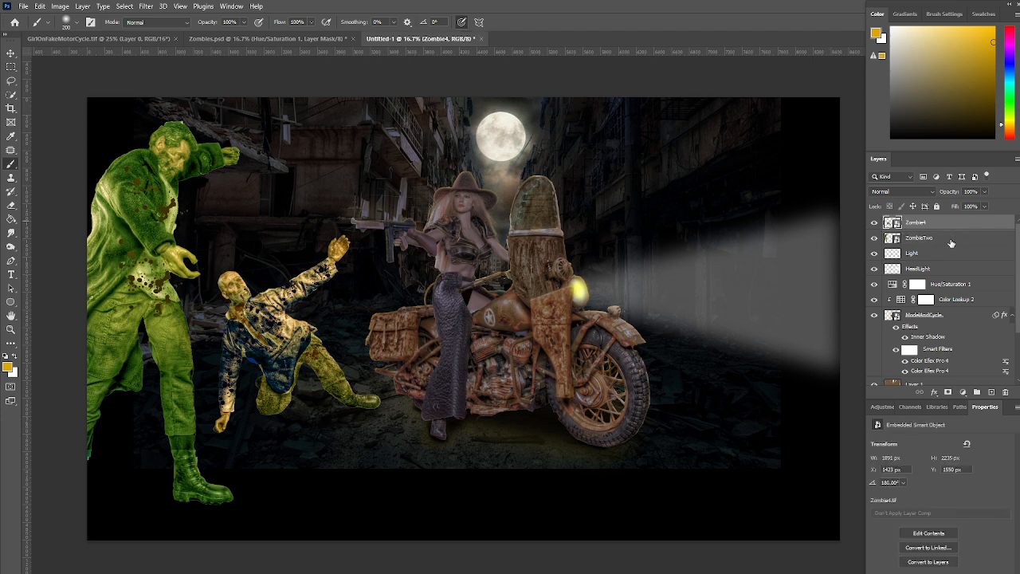
left_click(947, 241, "shift")
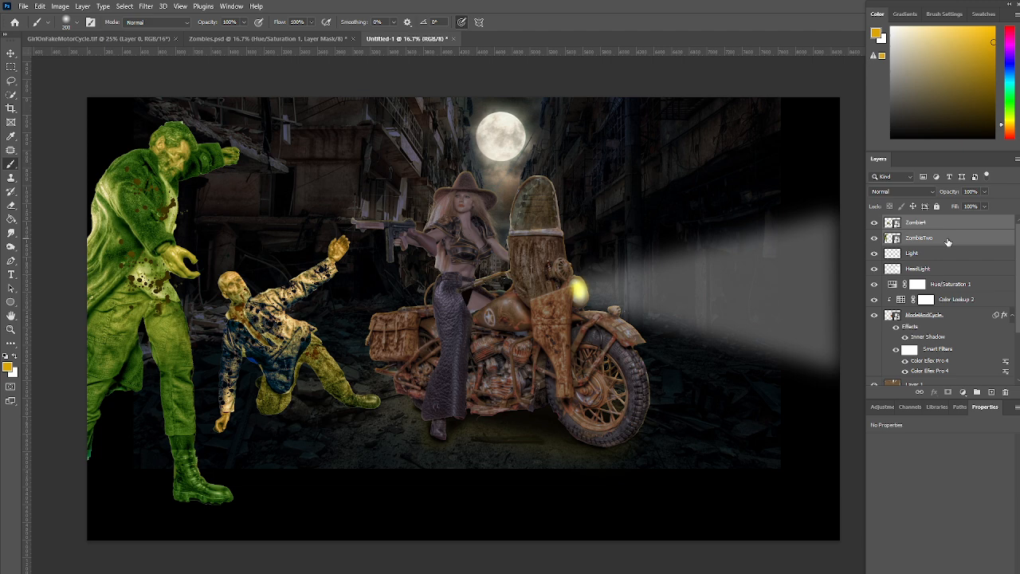
key("ctrl+g")
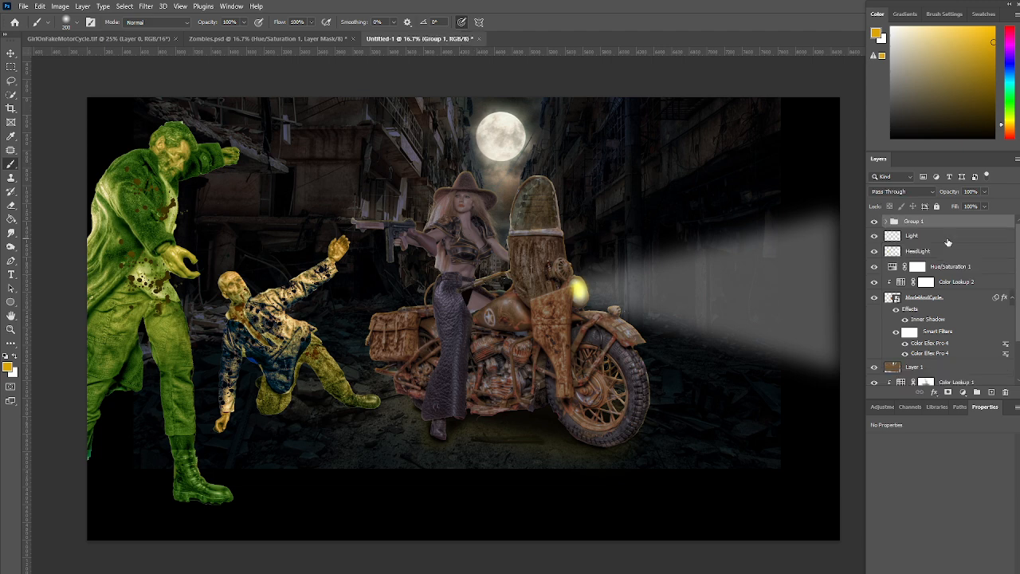
type("T")
type("WoZombnbie")
type("s")
key("Return")
Add a Color Lookup adjustment with the Moonlight.3DL table, clipped to the TOpZombies group, at 80% opacity
left_click(964, 394)
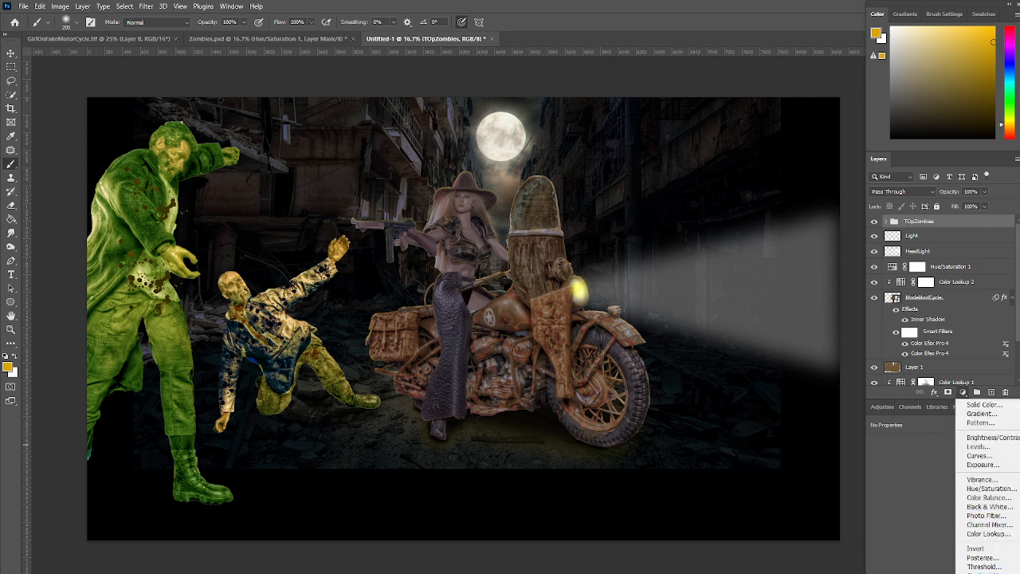
left_click(977, 534)
left_click(964, 448)
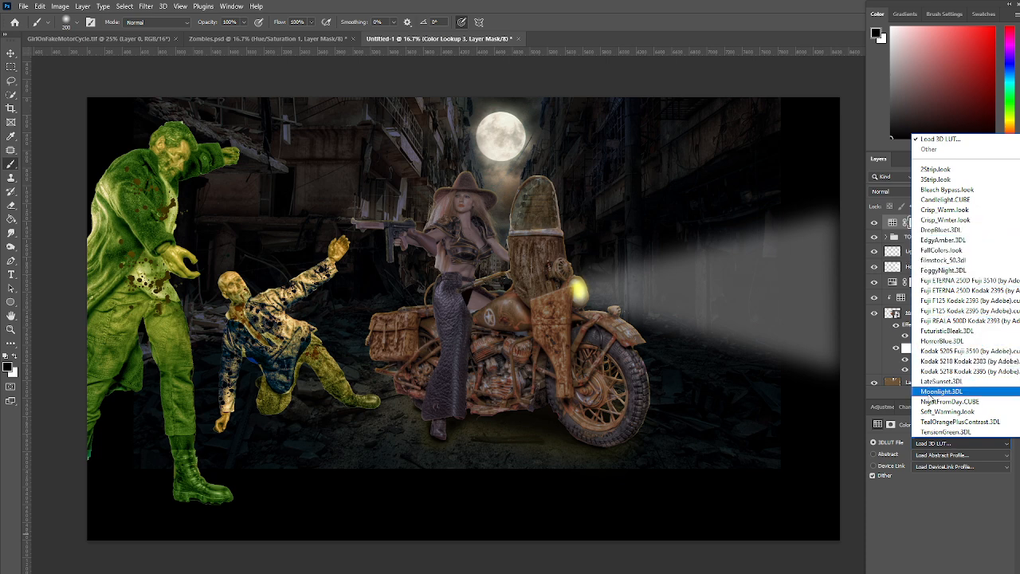
left_click(929, 393)
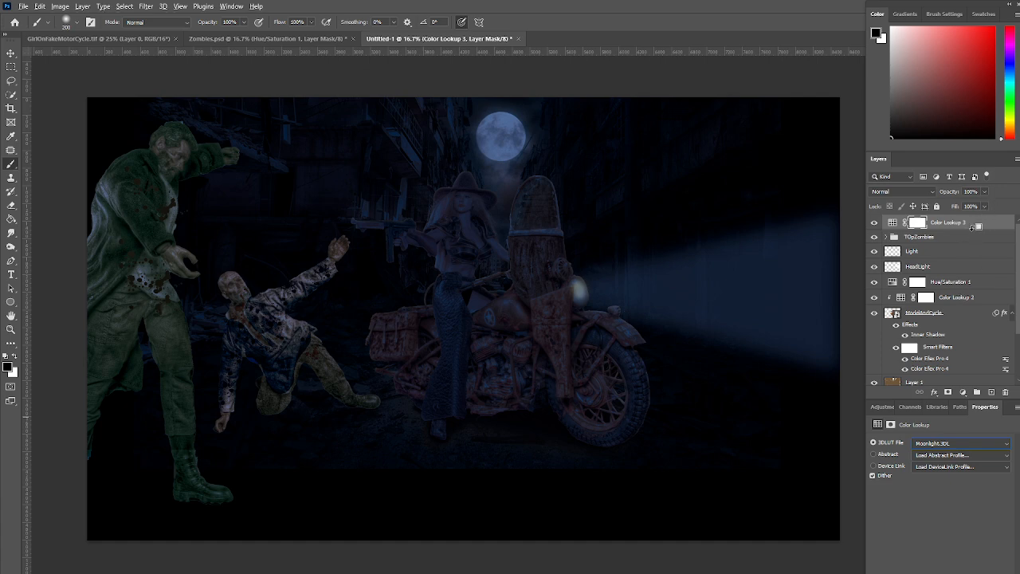
left_click(974, 228, "alt")
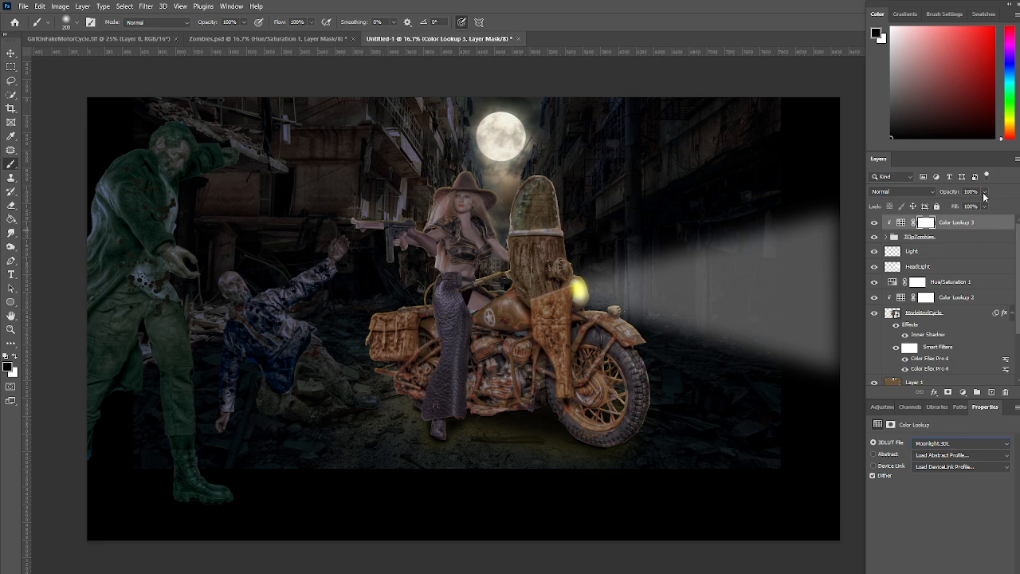
left_click(984, 192)
left_click_drag(988, 205, 978, 206)
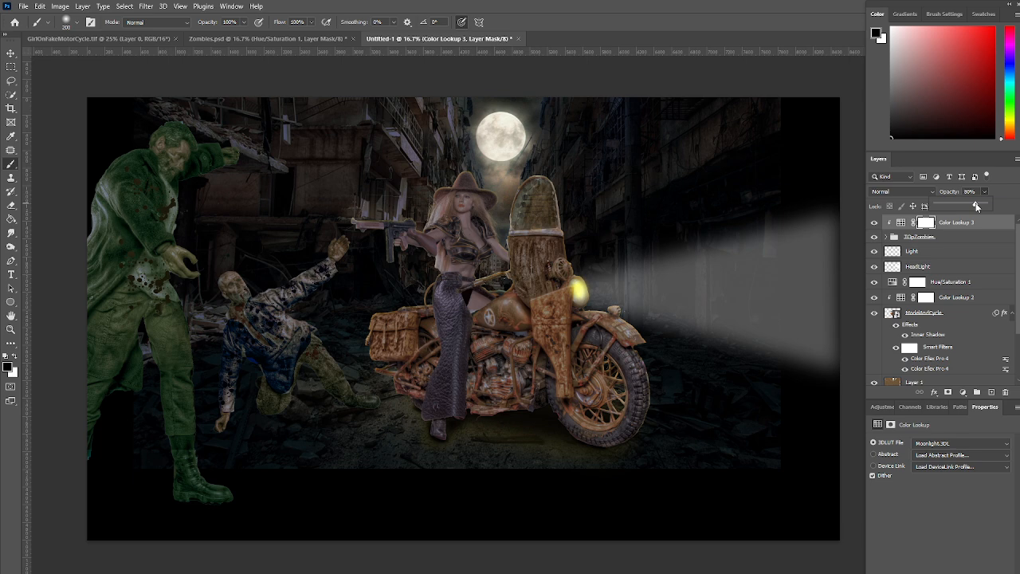
Add a Hue/Saturation adjustment above Color Lookup 3, clip it to the TOpZombies group and set its opacity to 70%
left_click(888, 407)
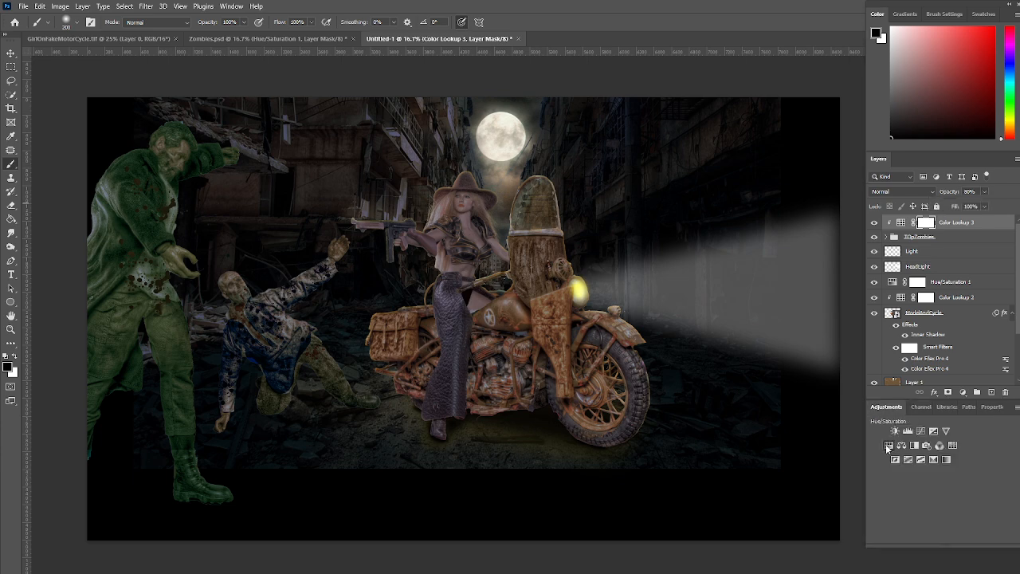
left_click(888, 446)
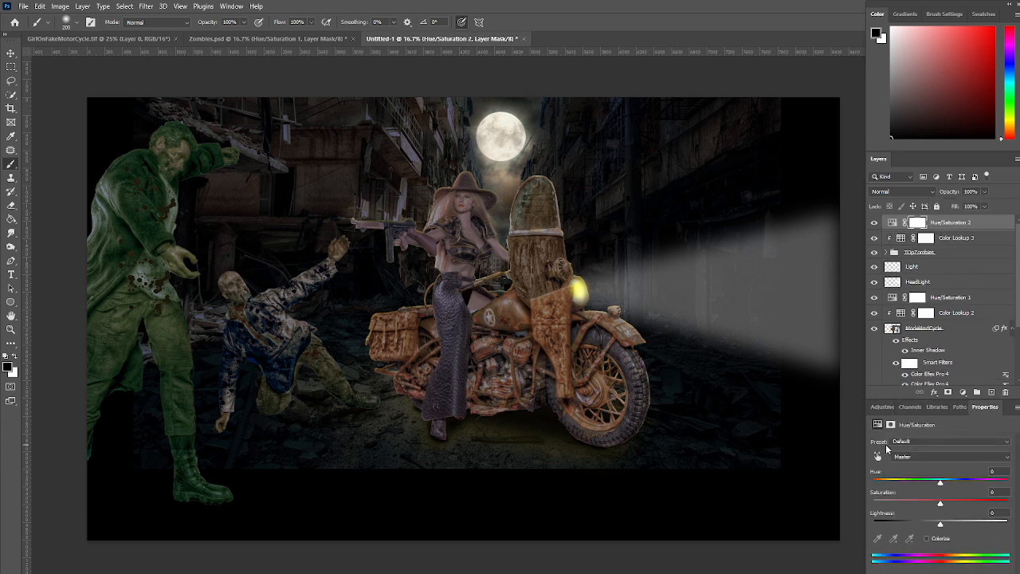
left_click(988, 229, "alt")
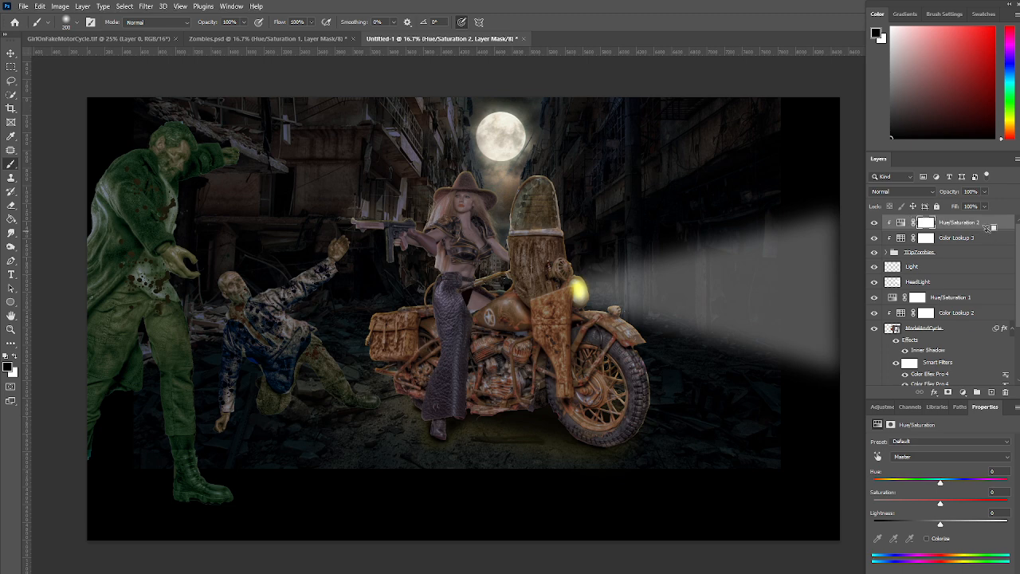
left_click_drag(987, 205, 973, 206)
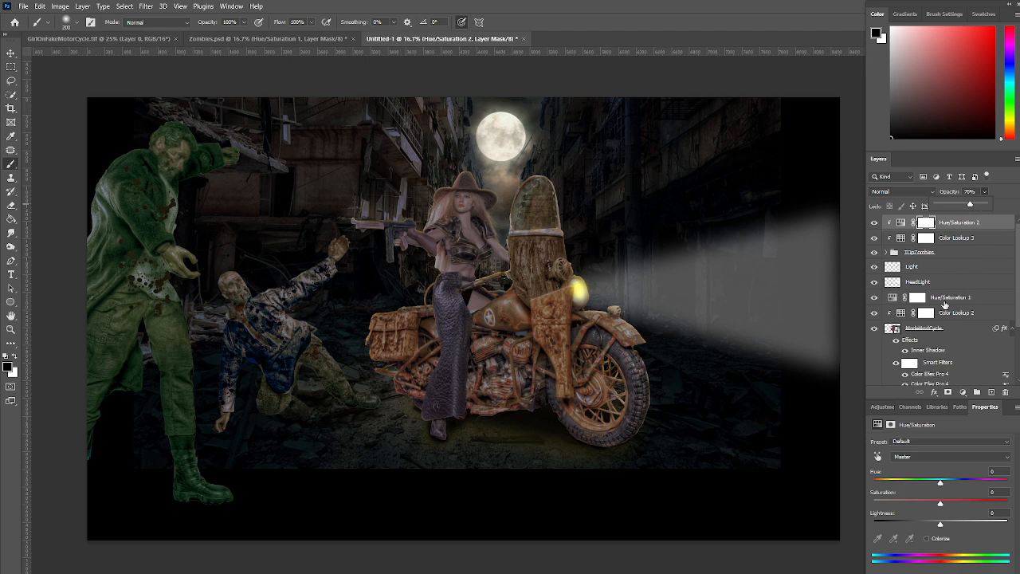
Compare the TOpZombies group with and without the clipped Hue/Saturation 2 adjustment by toggling its visibility
left_click(874, 225)
left_click(874, 224)
left_click(874, 225)
left_click(875, 225)
left_click(874, 226)
left_click(874, 226)
left_click(874, 226)
left_click(875, 225)
Place the ZombieThree image directly above Layer 1, beneath the ModelAndCycle layer
scroll(973, 330, "down", 5)
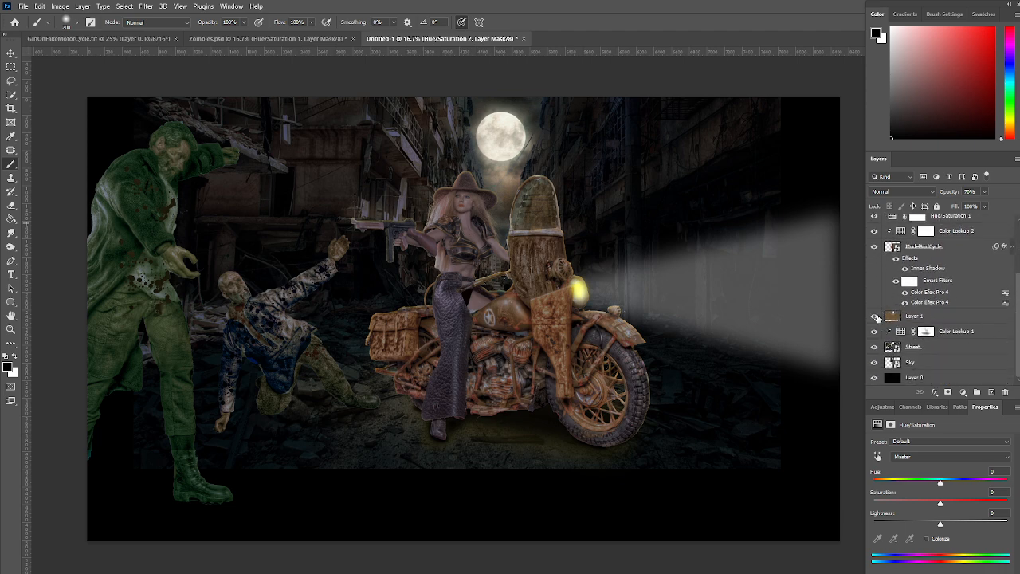
left_click(949, 319)
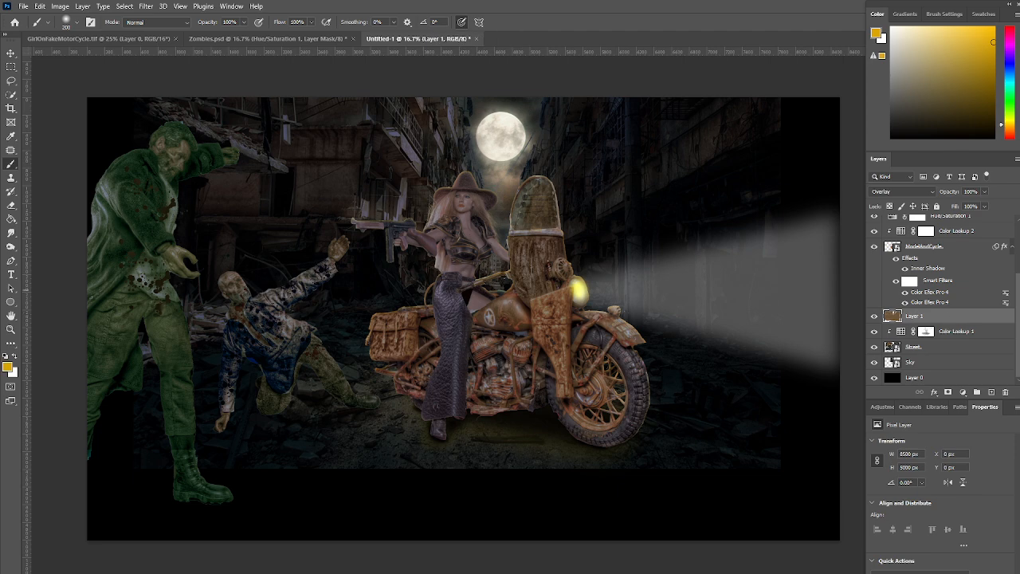
left_click_drag(1019, 271, 644, 311)
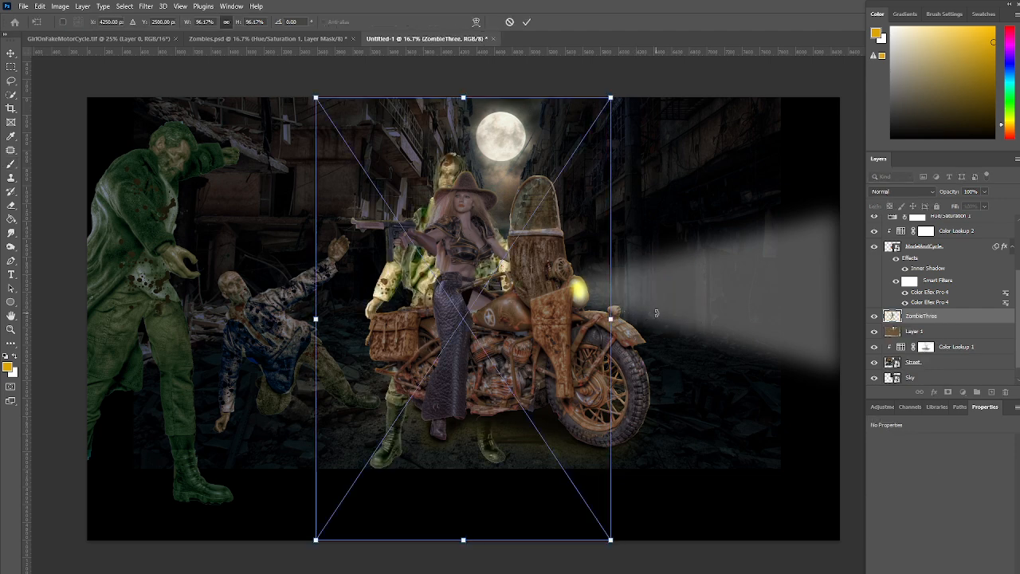
Scale ZombieThree to about 71% and position it behind the front of the motorcycle
left_click_drag(600, 302, 767, 283)
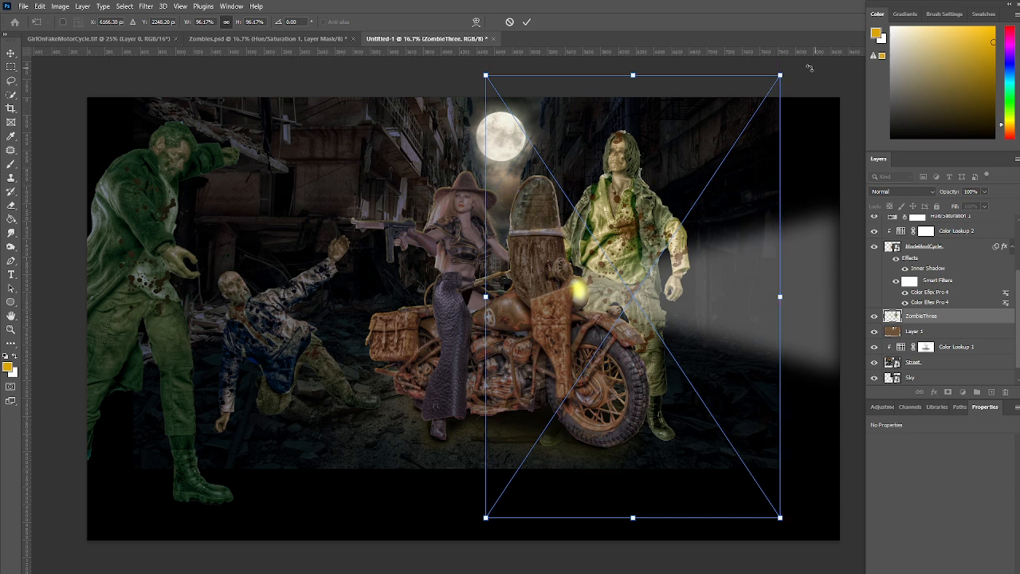
left_click_drag(781, 76, 725, 157)
left_click_drag(672, 230, 692, 178)
left_click_drag(750, 111, 723, 141)
mouse_move(665, 191)
left_mouse_down()
mouse_move(688, 161)
mouse_move(687, 177)
mouse_move(670, 180)
left_mouse_up()
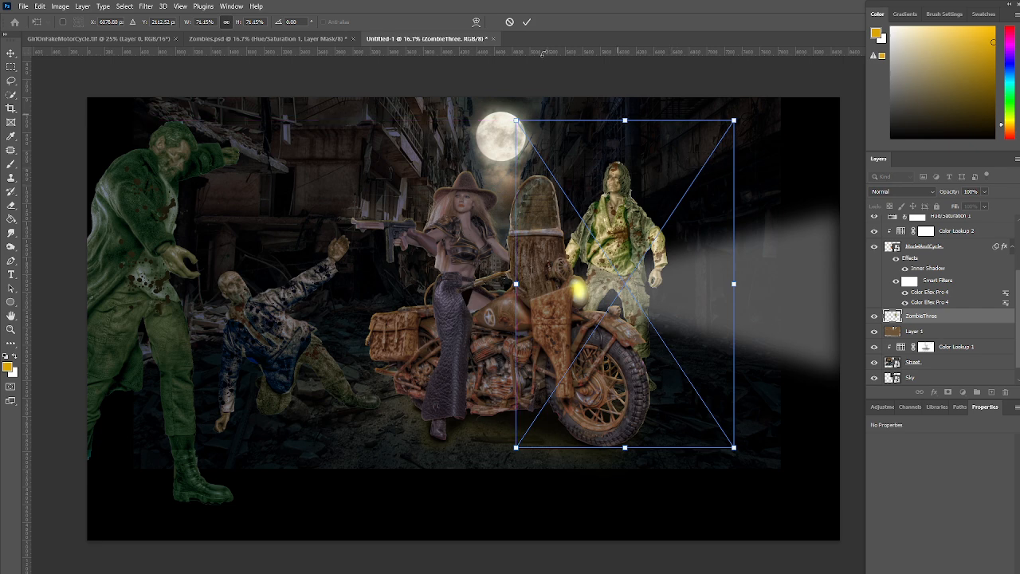
left_click(525, 23)
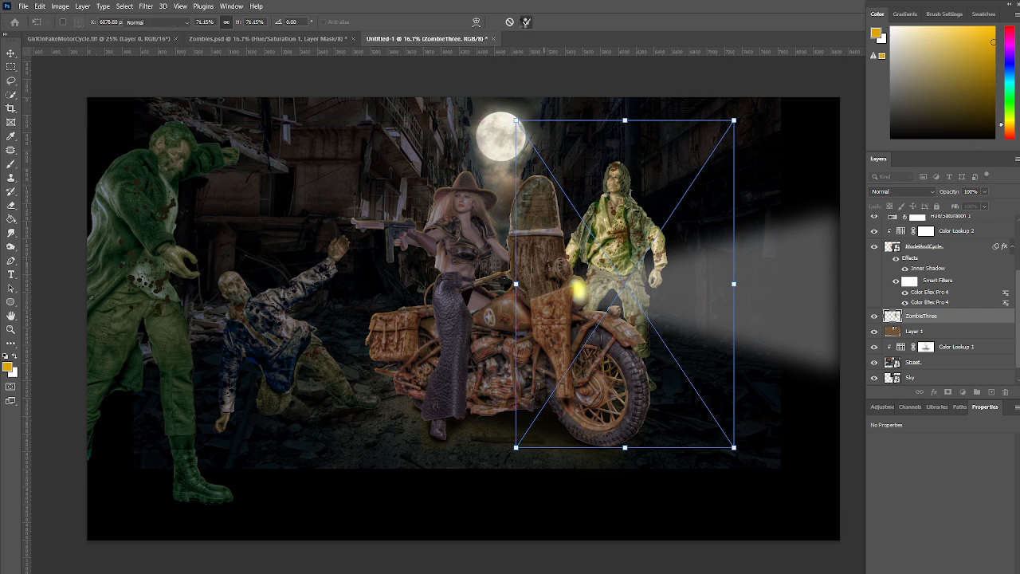
key("b")
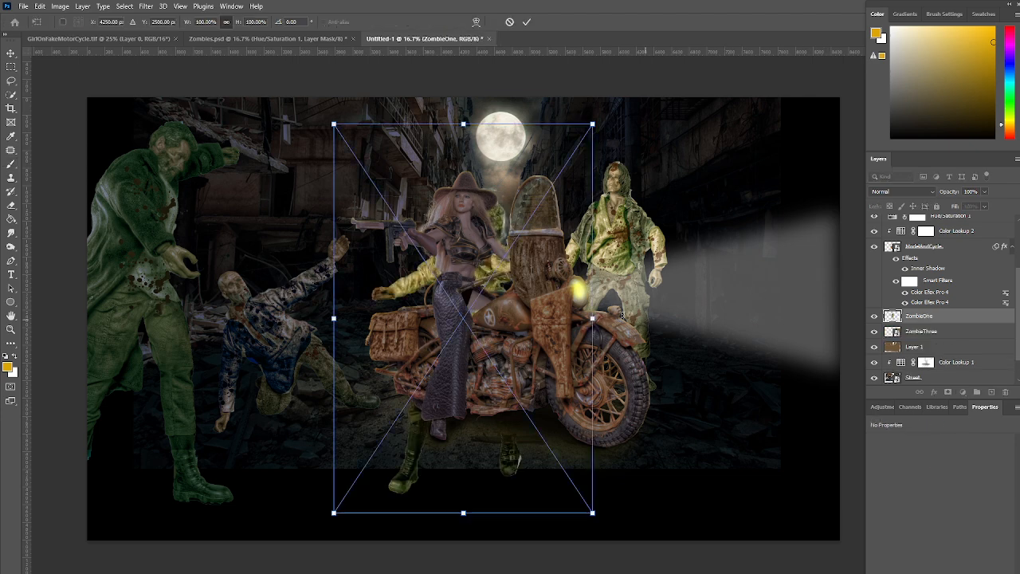
Place the ZombieOne image above ZombieThree, scale it to about 89% and position it in the headlight beam beside ZombieThree
left_click_drag(555, 288, 811, 239)
left_click_drag(853, 77, 822, 112)
left_click_drag(776, 200, 798, 166)
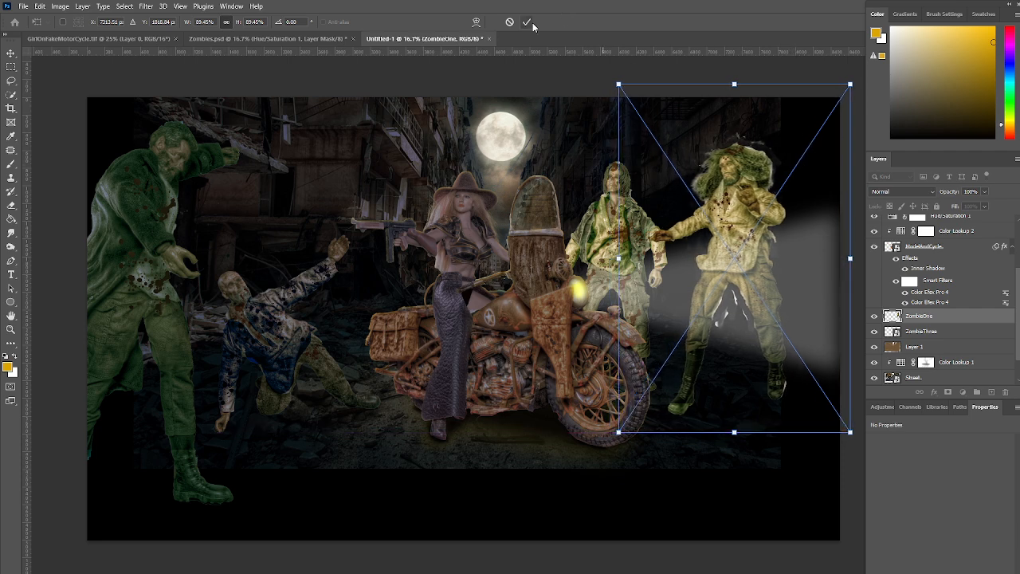
left_click(526, 22)
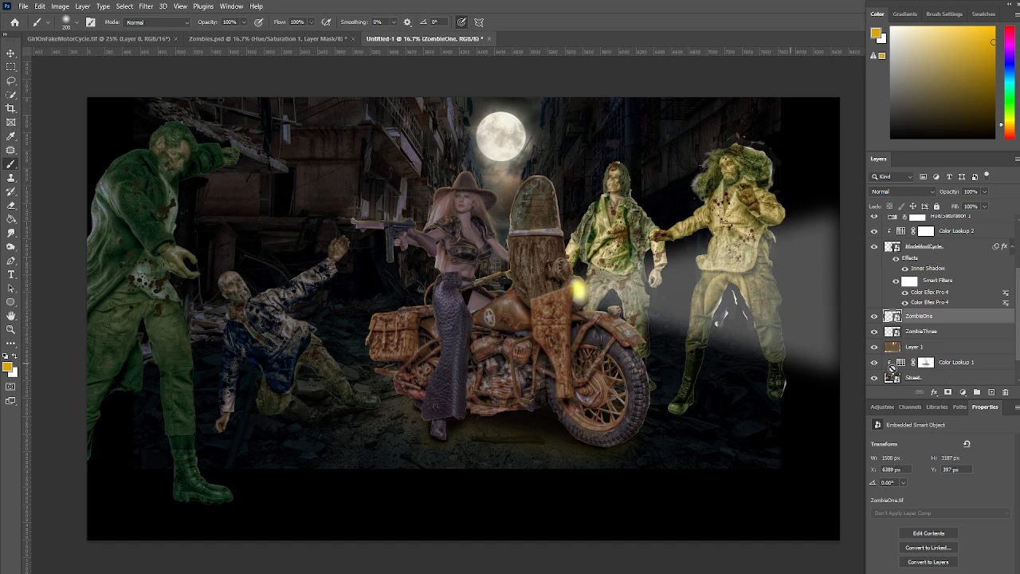
Add a layer mask to ZombieOne and paint out the light fringes around its hair and legs with a small black brush
left_click(948, 392)
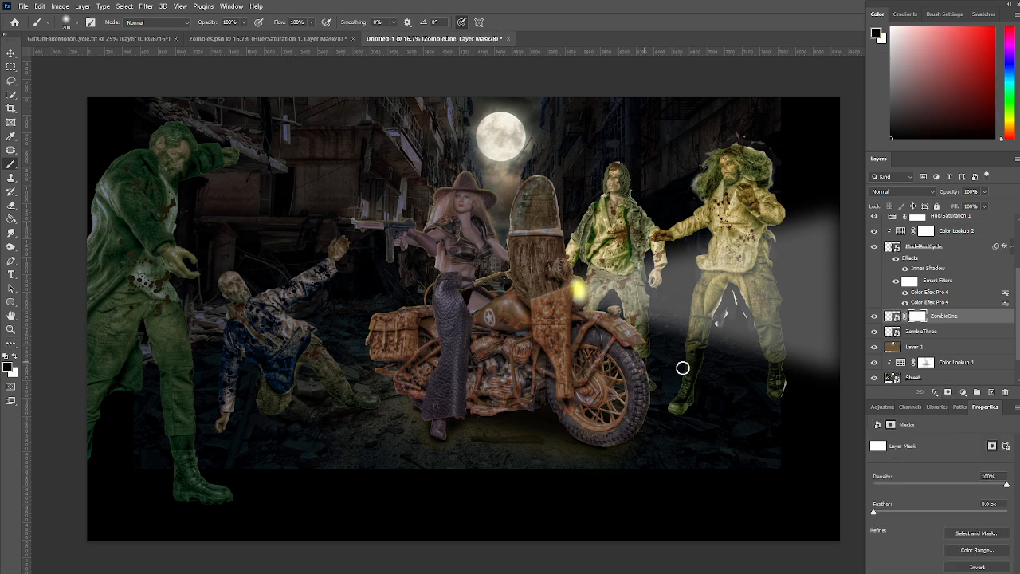
key("bracketright")
key("bracketright")
key("bracketleft")
key("bracketleft")
key("bracketleft")
key("bracketleft")
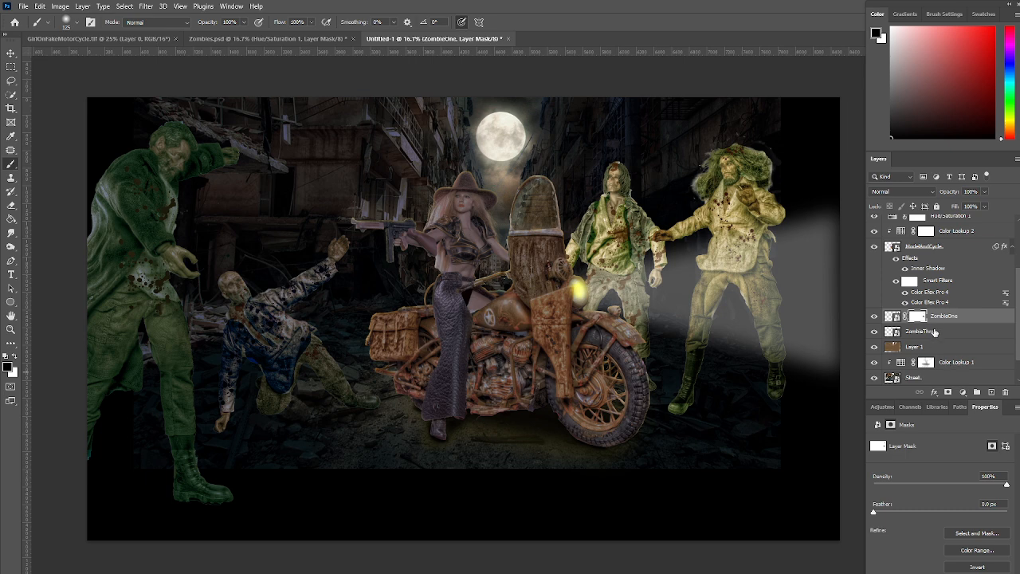
Group the ZombieOne and ZombieThree layers and name the group LowerZombies
left_click(973, 320)
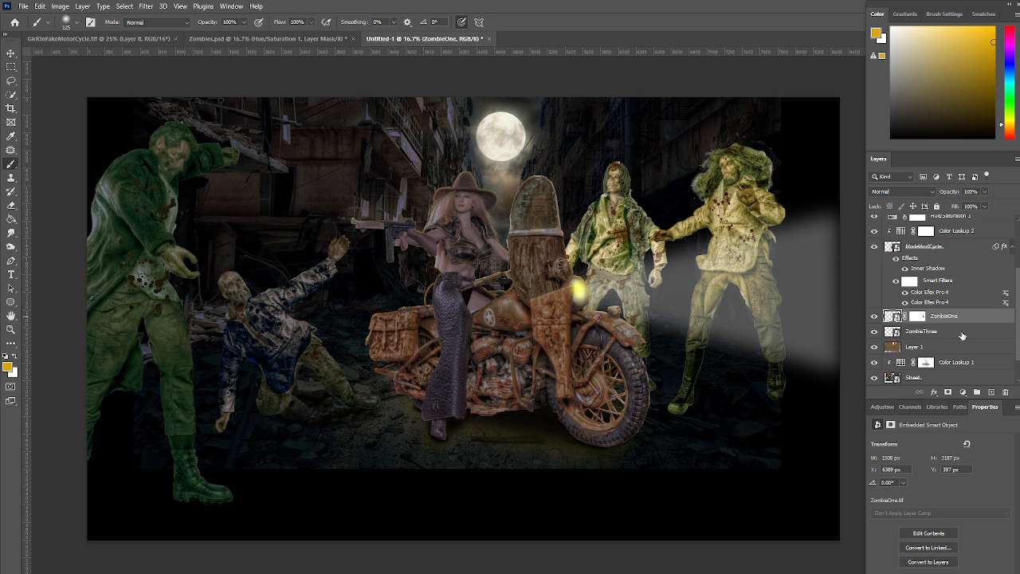
left_click(962, 336, "shift")
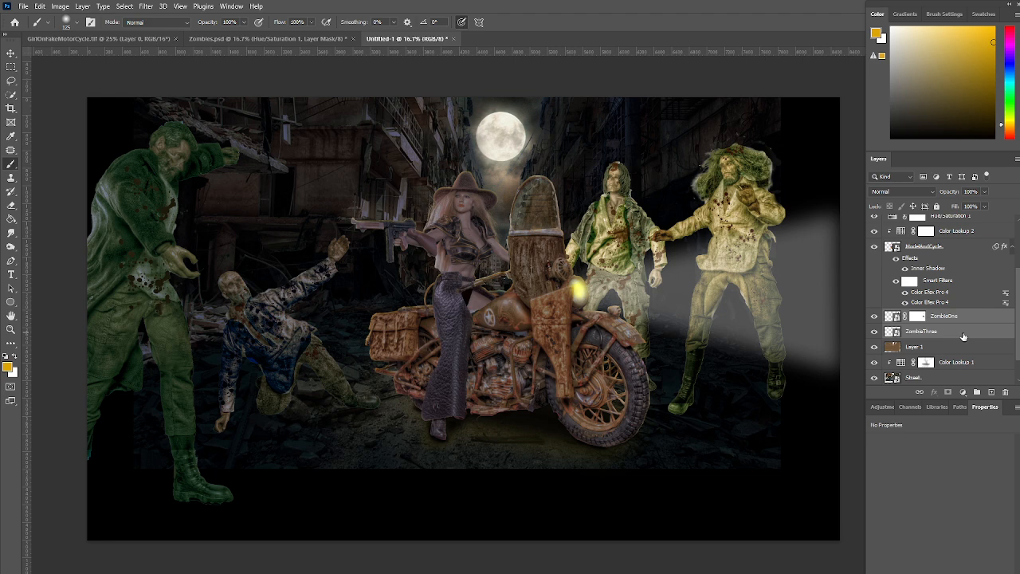
key("ctrl+g")
double_click(916, 316)
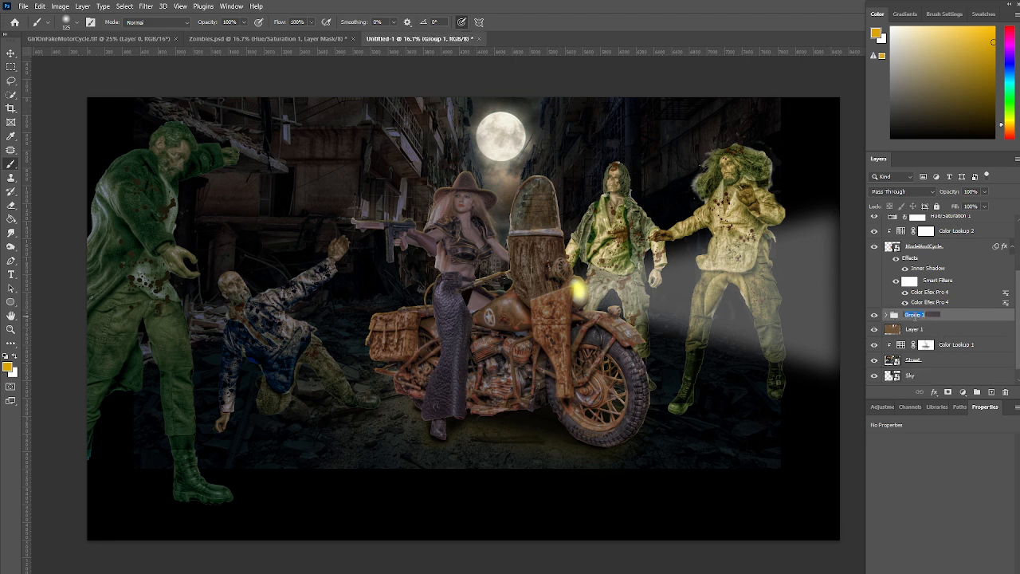
type("Lig")
key("Return")
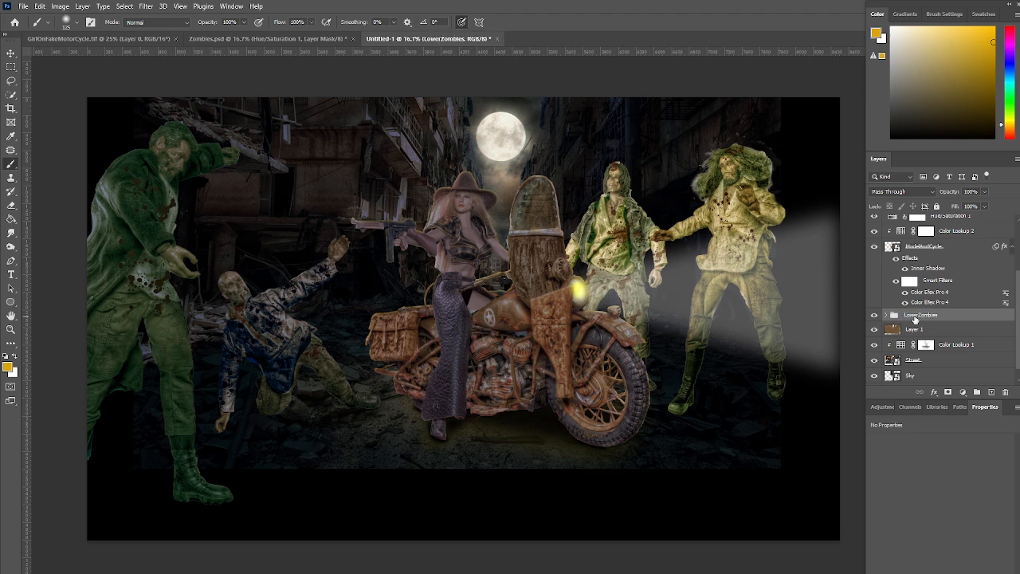
Add a Color Lookup adjustment with the Moonlight.3DL table, clipped to the LowerZombies group, at 80% opacity
left_click(963, 392)
left_click(974, 535)
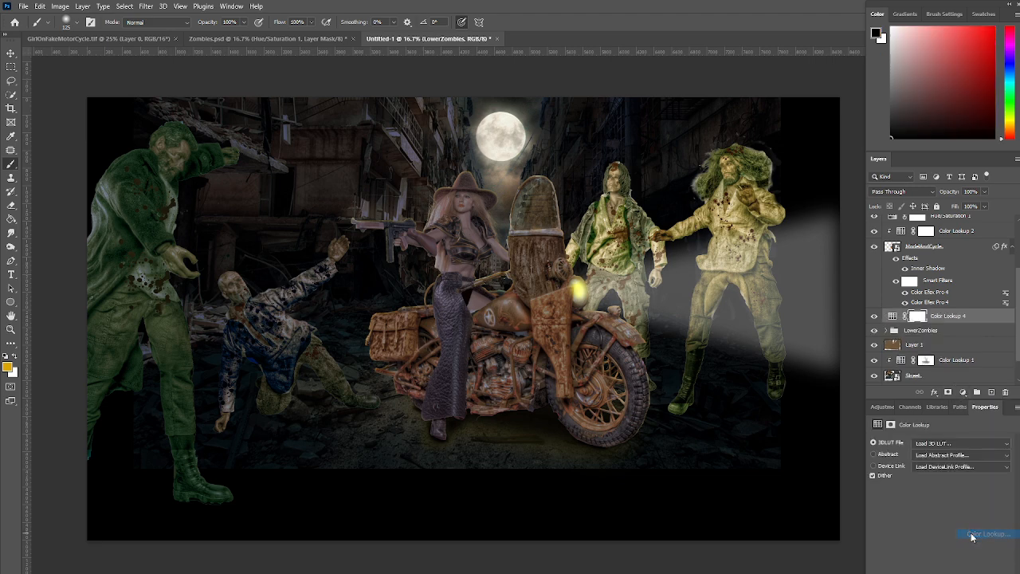
left_click(963, 444)
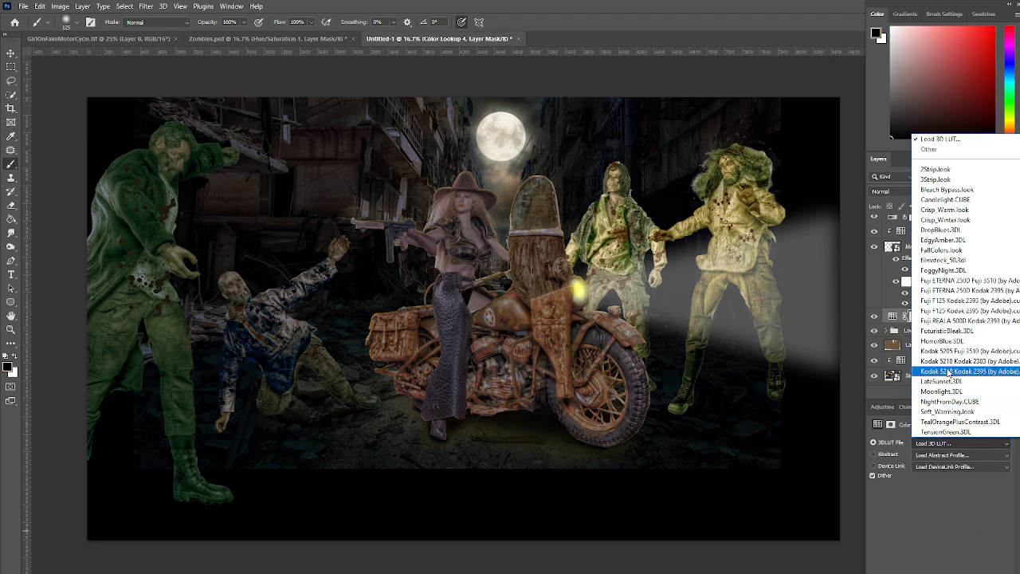
left_click(956, 392)
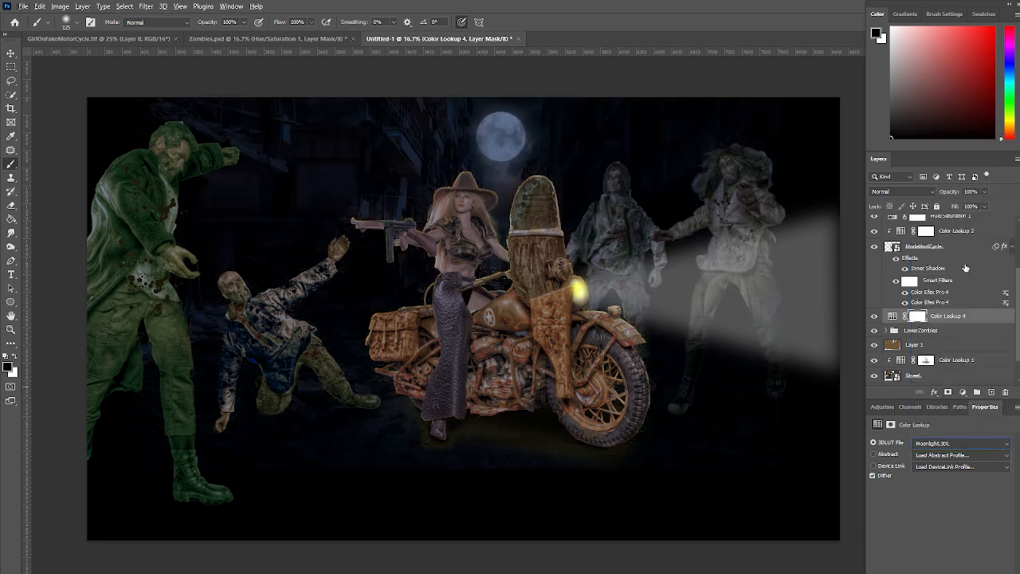
left_click(967, 322, "alt")
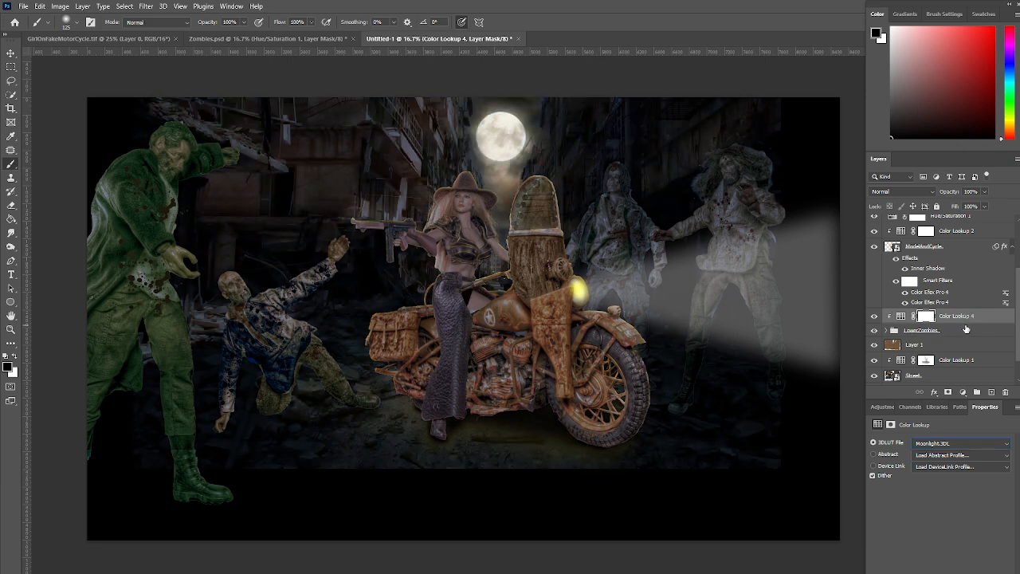
left_click(985, 192)
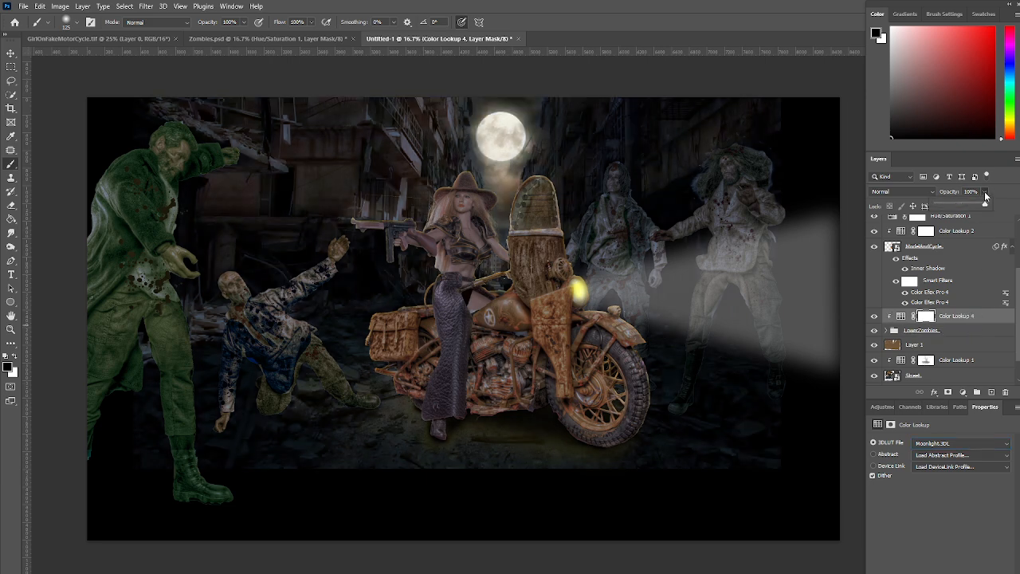
left_click_drag(988, 206, 977, 206)
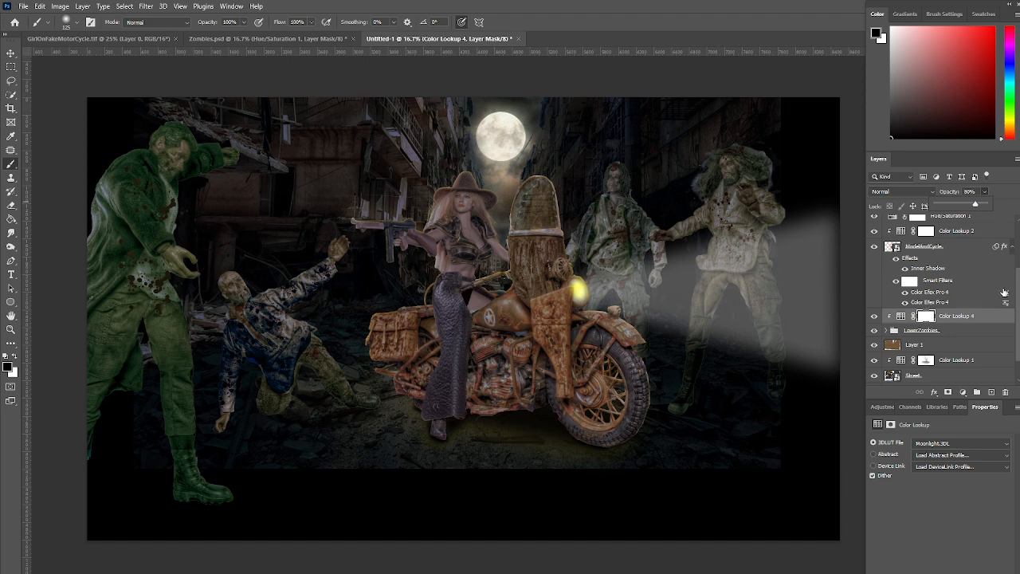
Place the 12589 light streak image above Hue/Saturation 2 and rotate it about -88° so the streak lies horizontal
left_click_drag(1019, 297, 1018, 238)
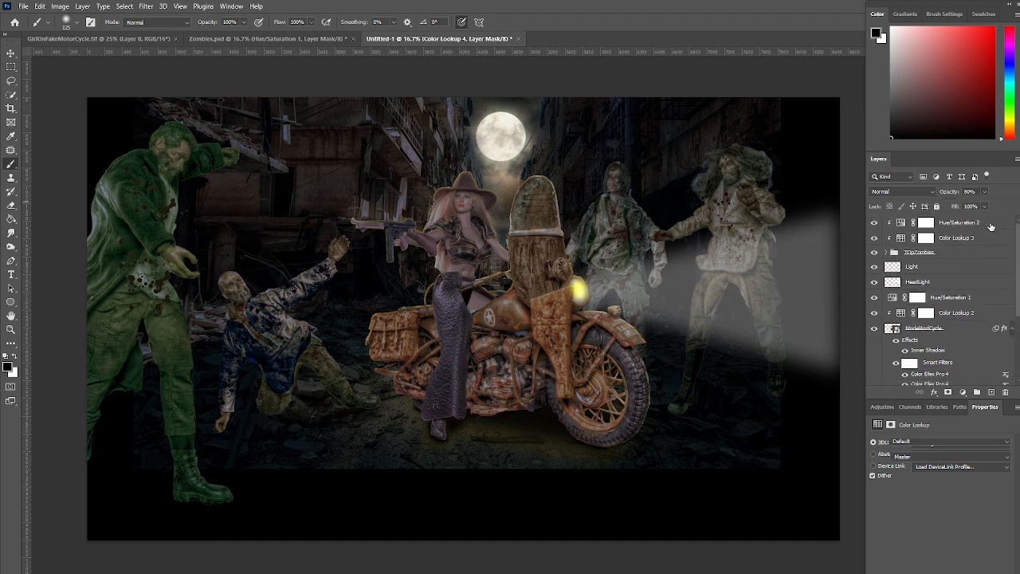
left_click(991, 227)
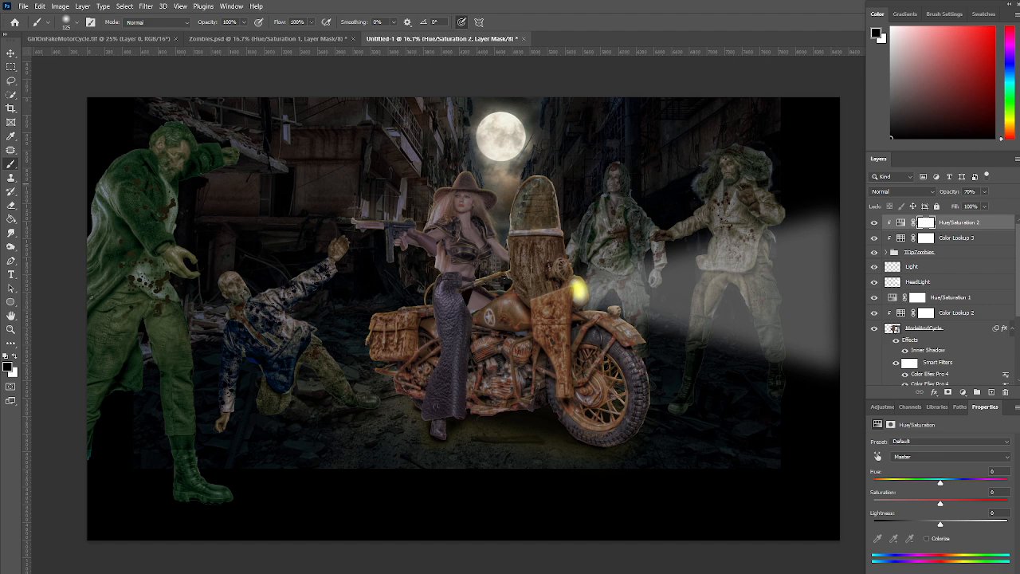
left_click_drag(567, 260, 320, 254)
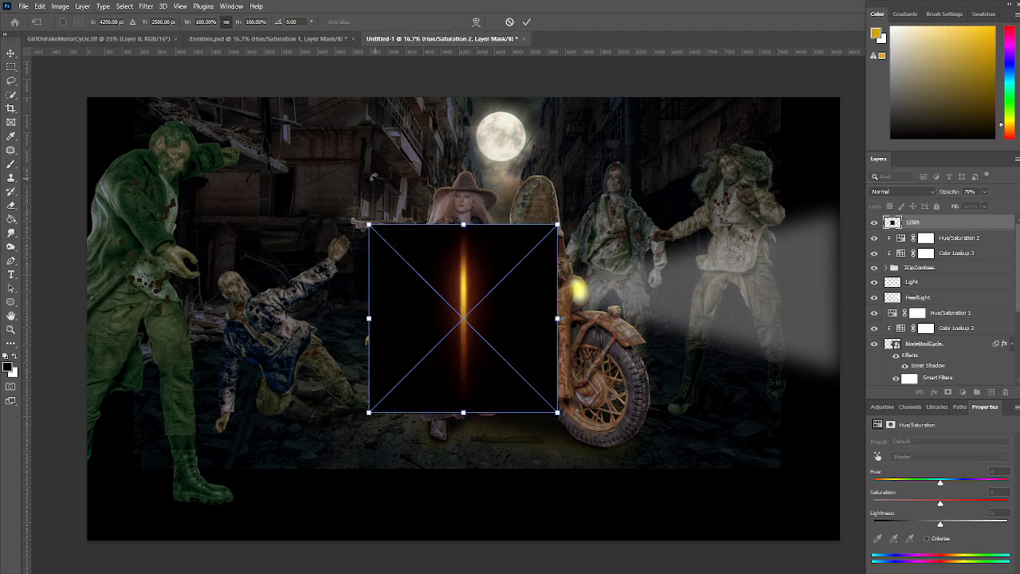
left_click_drag(597, 214, 379, 203)
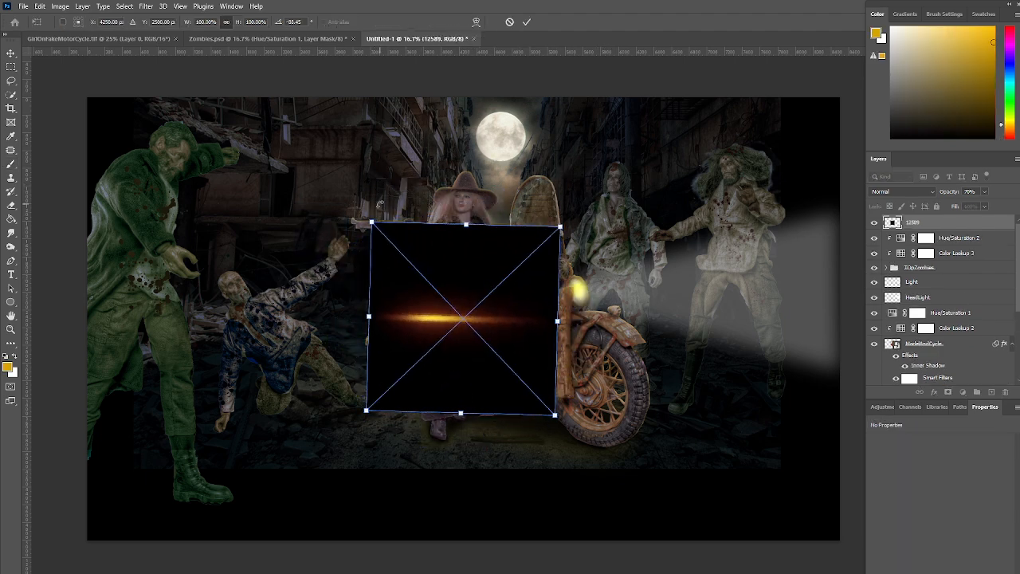
Scale the 12589 streak to about 63%, move it in front of the gun muzzle and set its blend mode to Screen
left_click_drag(476, 311, 267, 214)
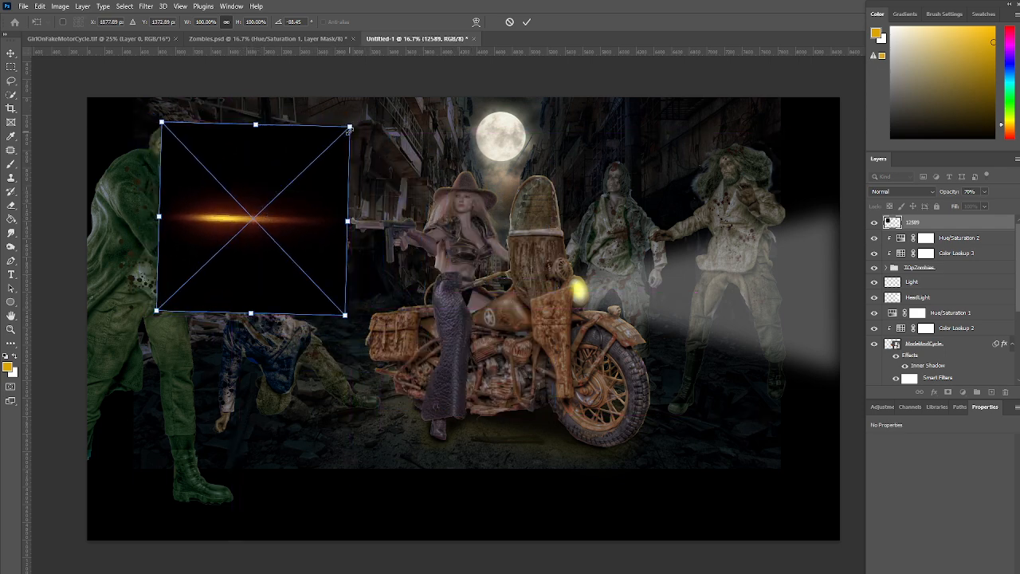
left_click_drag(348, 127, 278, 194)
left_click_drag(215, 232, 293, 197)
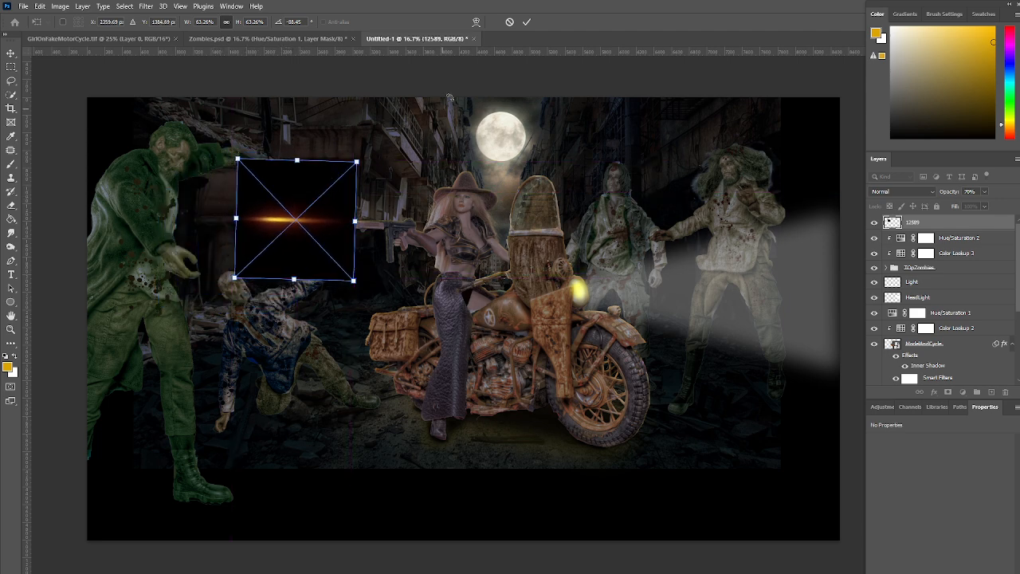
left_click(526, 23)
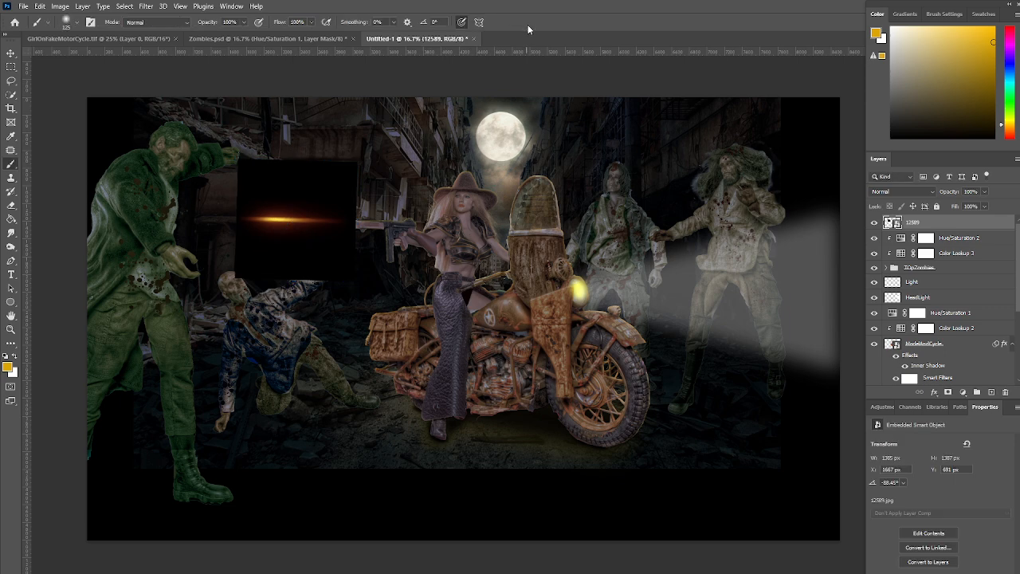
left_click(911, 193)
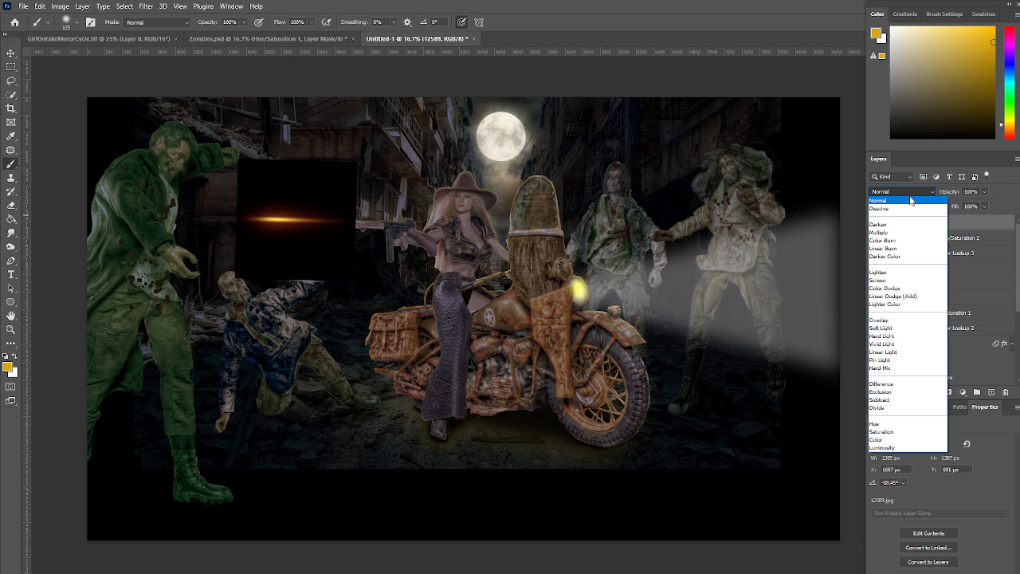
left_click(879, 280)
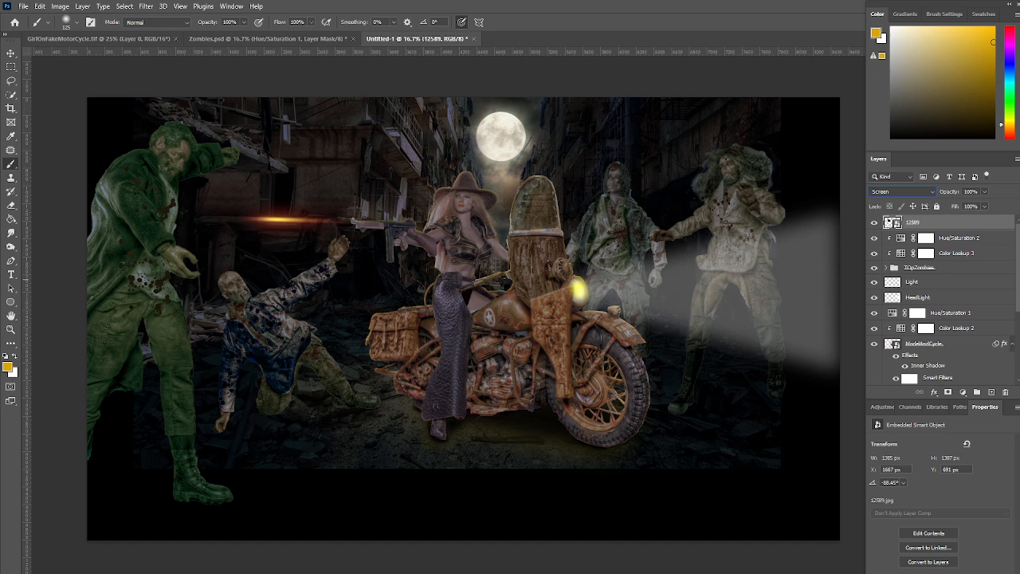
Place the Leak-10-PSD-Box flare above 12589, scale it to about 1347 by 898 px and center its glow on the gun muzzle
left_click_drag(957, 231, 393, 252)
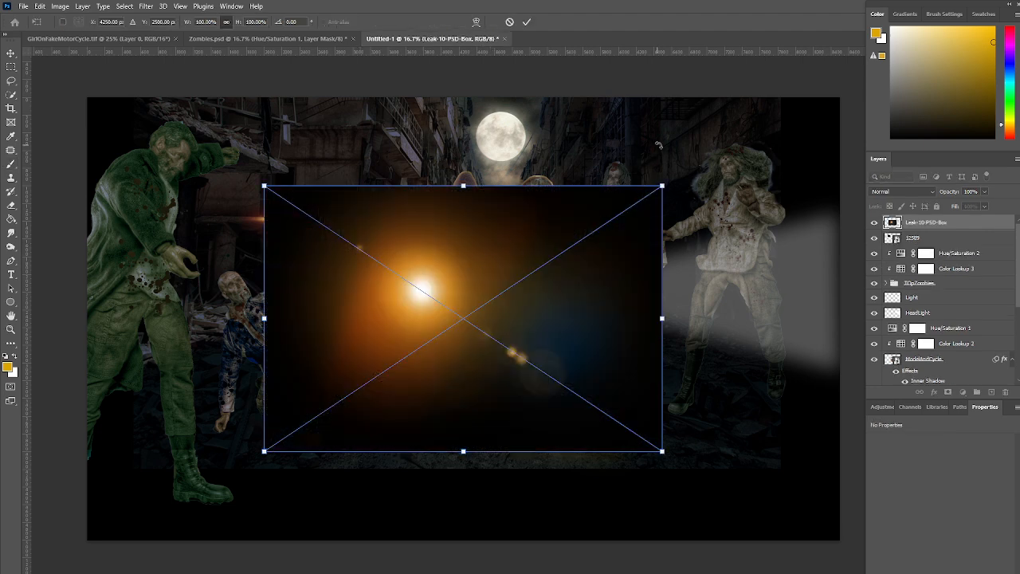
left_click_drag(661, 186, 413, 311)
left_click_drag(370, 372, 392, 209)
left_click_drag(456, 177, 382, 215)
left_click(527, 22)
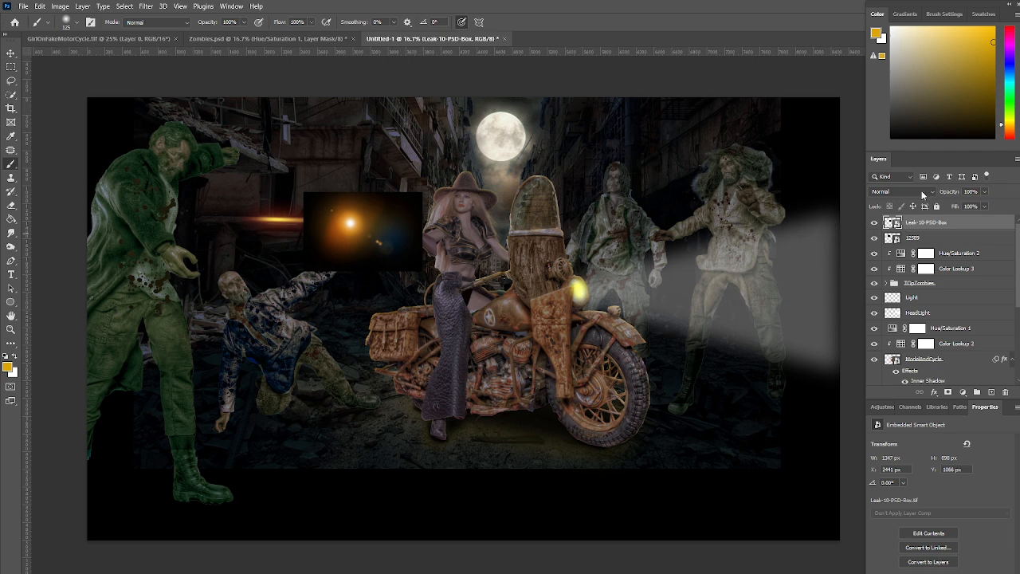
Set the Leak-10-PSD-Box flare's blend mode to Screen and shift it about 6 px left and 12 px up onto the gun muzzle
left_click(924, 194)
left_click(901, 274)
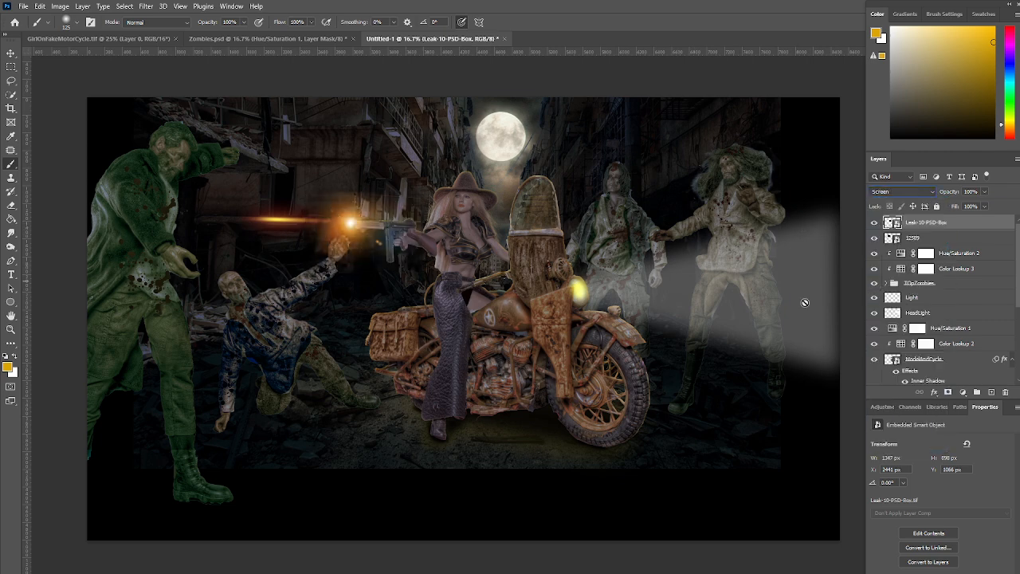
key("ctrl+t")
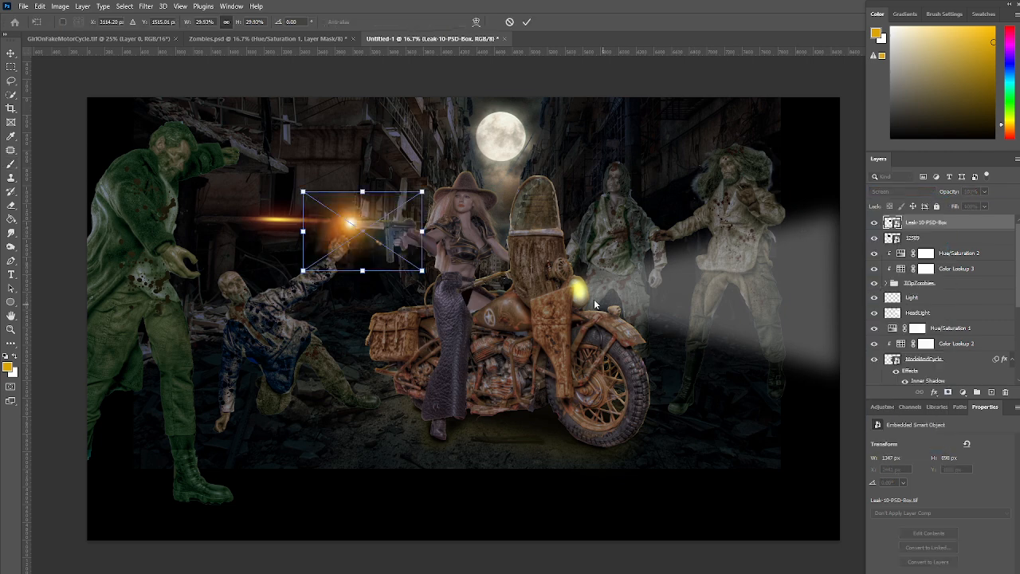
left_click_drag(377, 256, 377, 254)
key("Up")
key("Up")
key("Left")
key("Left")
key("Left")
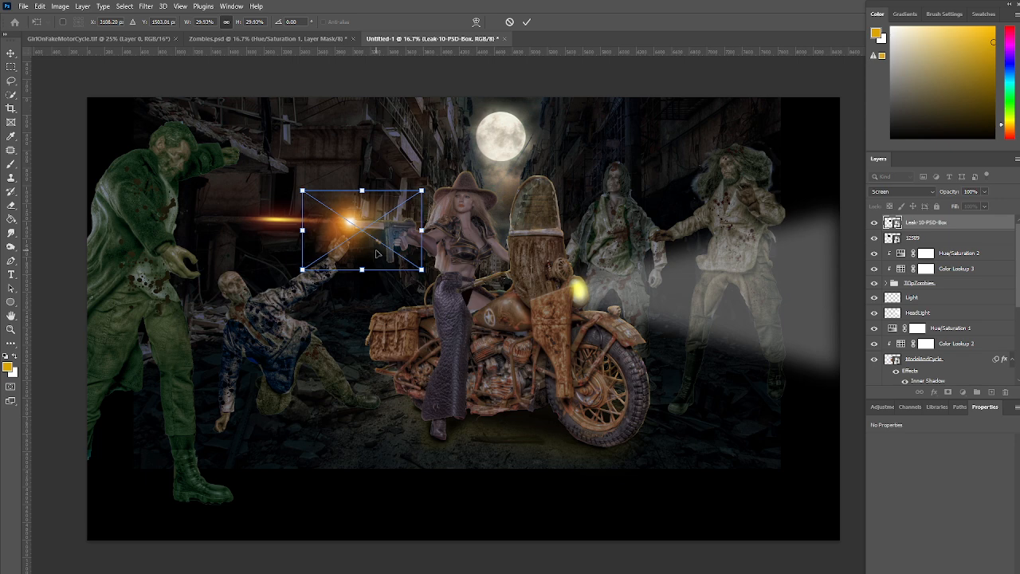
left_click(526, 22)
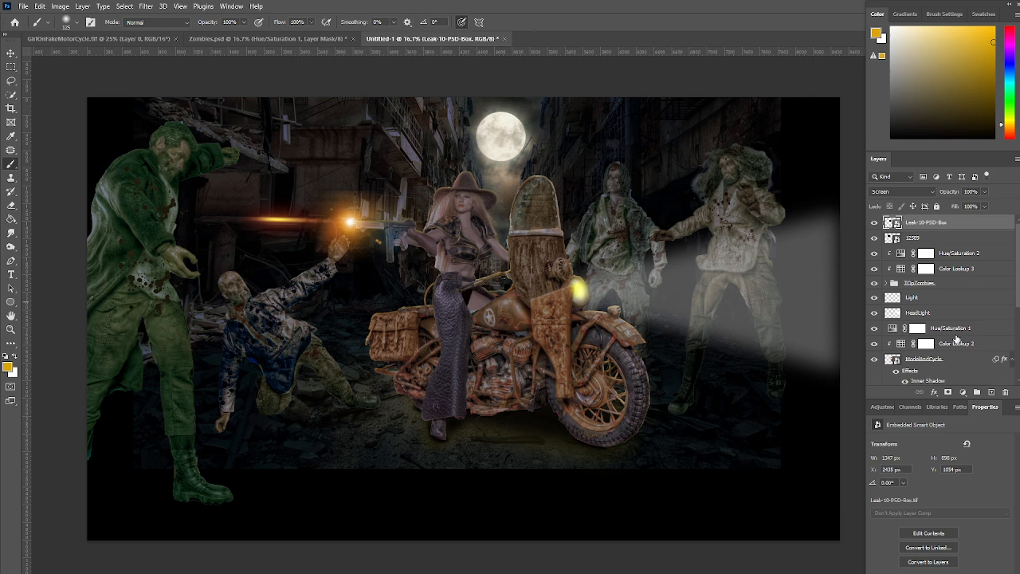
scroll(968, 338, "down", 2)
scroll(967, 338, "down", 1)
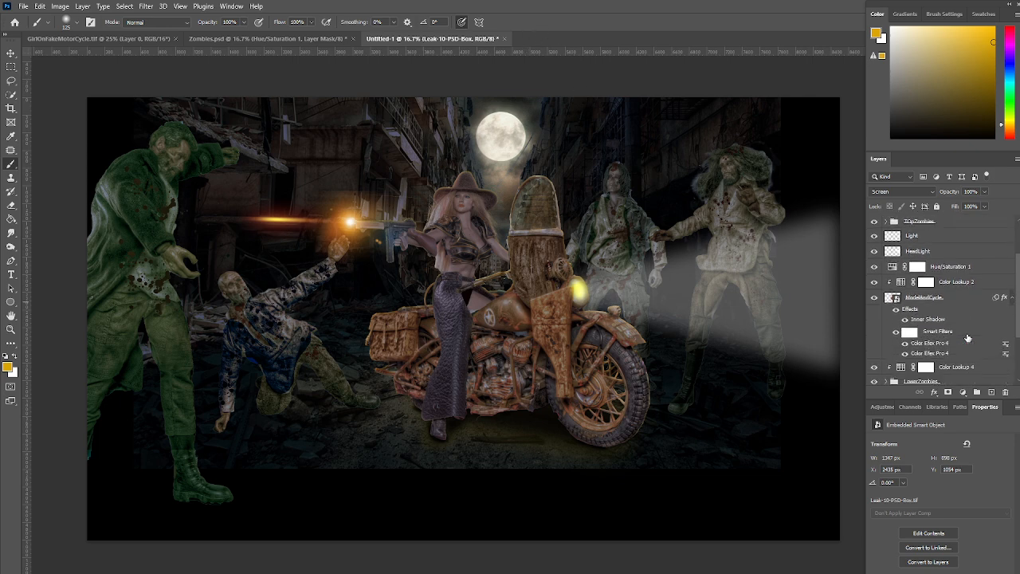
scroll(967, 338, "down", 2)
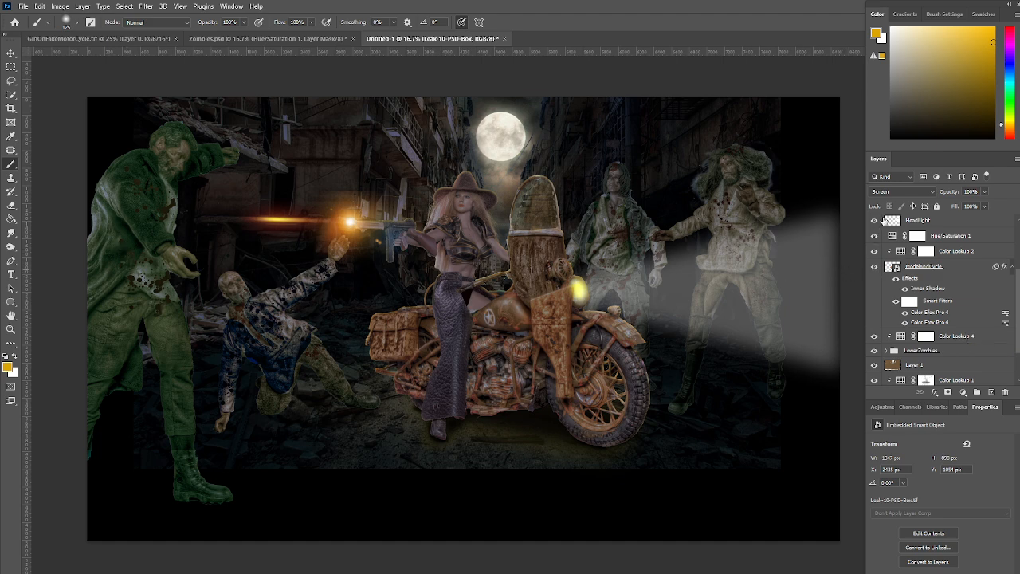
Crop the canvas at the bottom, left and right edges to the extent of the ruined street background, removing the empty black borders
left_click(10, 108)
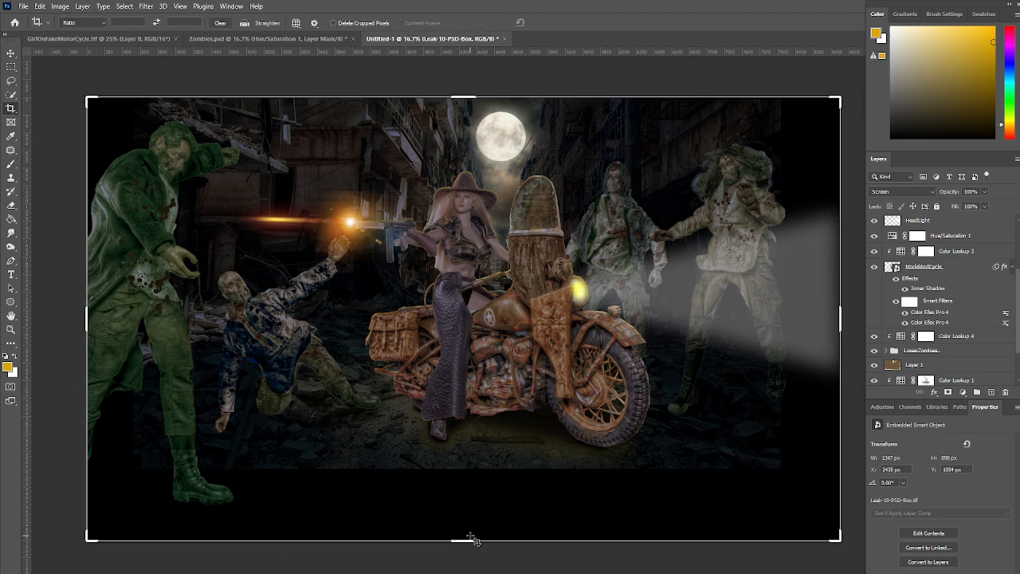
left_click_drag(467, 540, 464, 509)
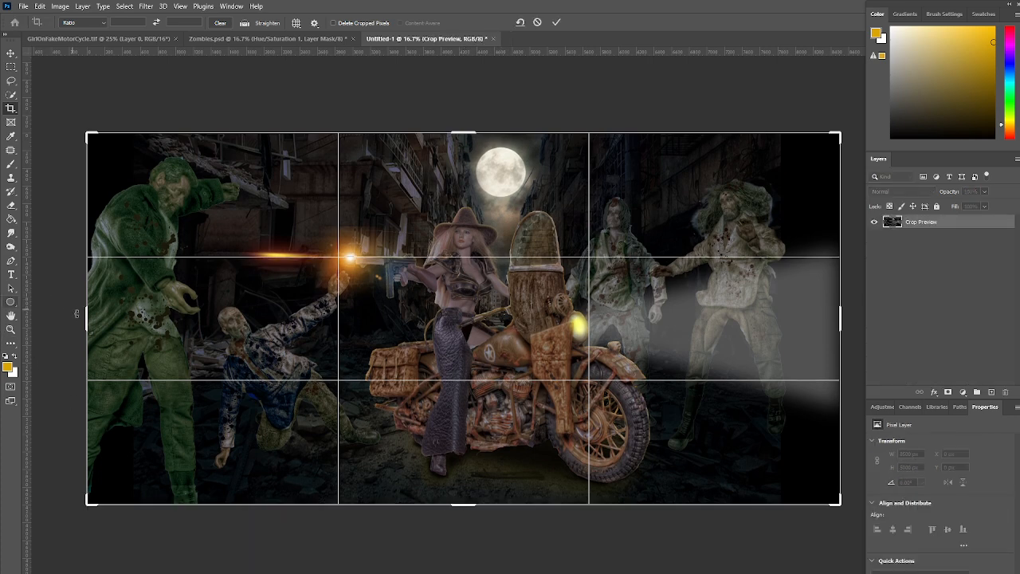
left_click_drag(87, 323, 109, 325)
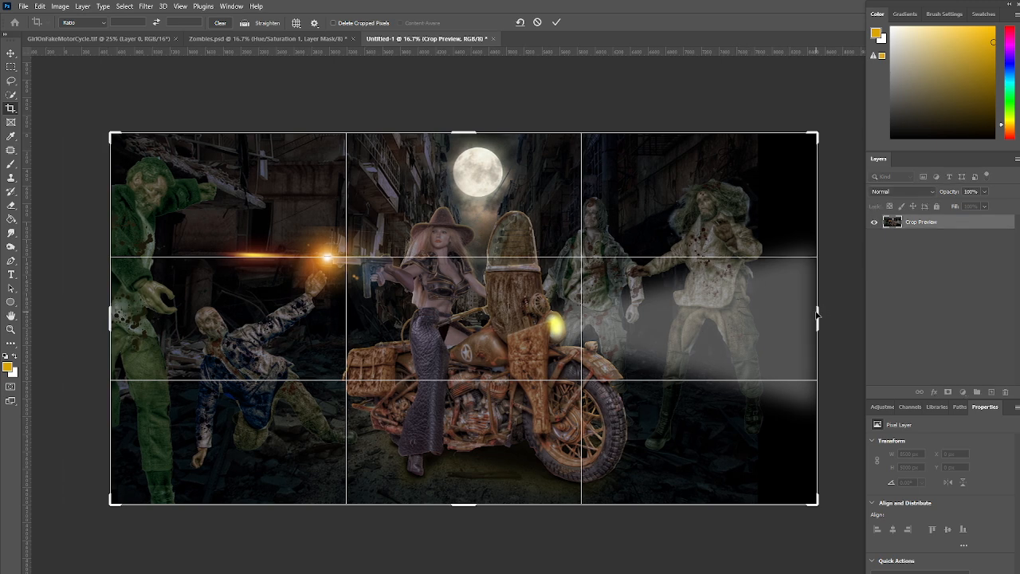
left_click_drag(797, 309, 789, 309)
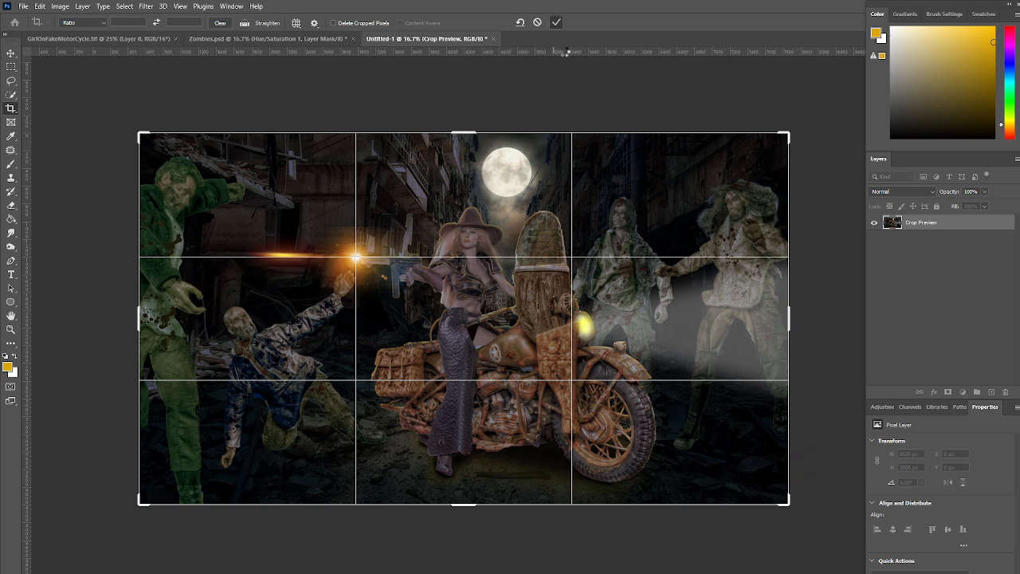
key("Return")
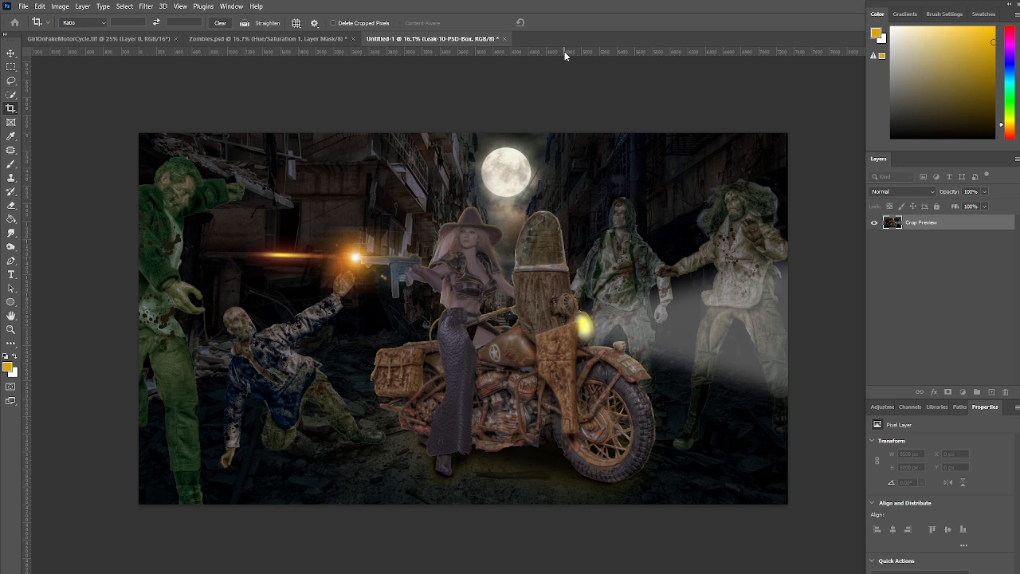
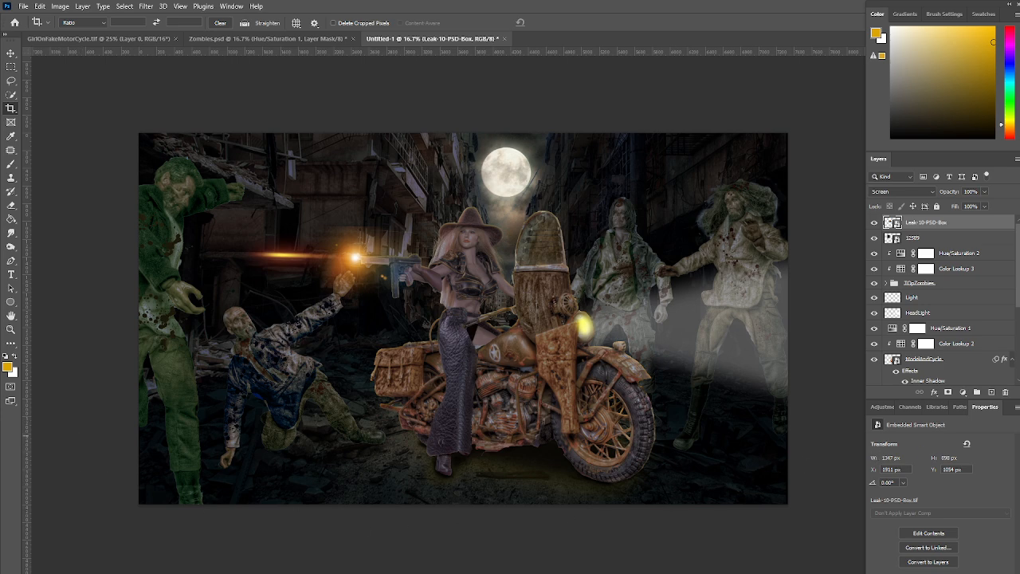
Place the Clouds_or_Fog_Texture_2_by_AshenSorrow image on top, rotate it about 91° and scale it to about 251% over the scene
left_click_drag(935, 251, 455, 293)
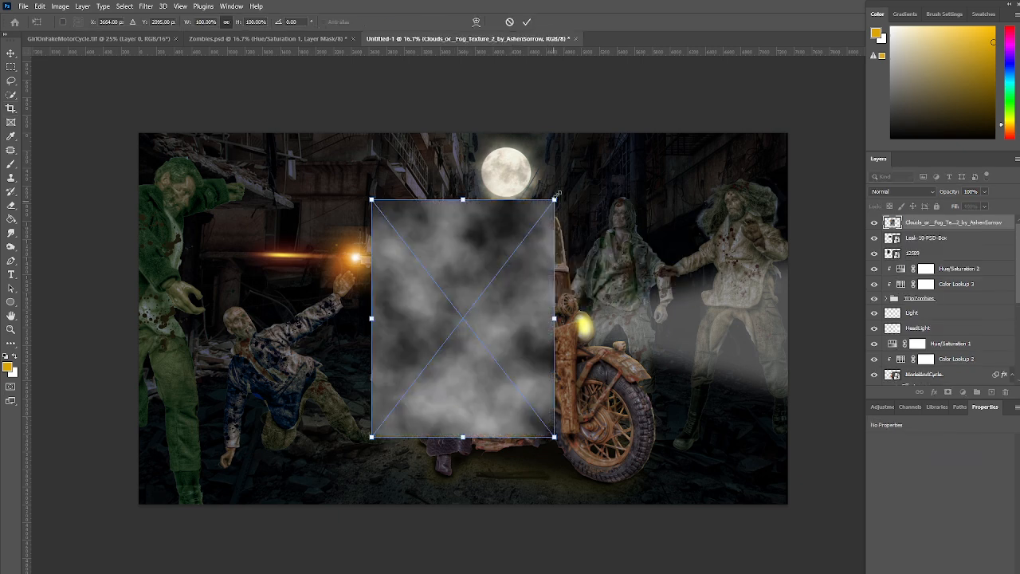
left_click_drag(594, 171, 629, 461)
left_click_drag(585, 230, 768, 179)
left_click_drag(345, 261, 126, 303)
left_click_drag(455, 278, 452, 320)
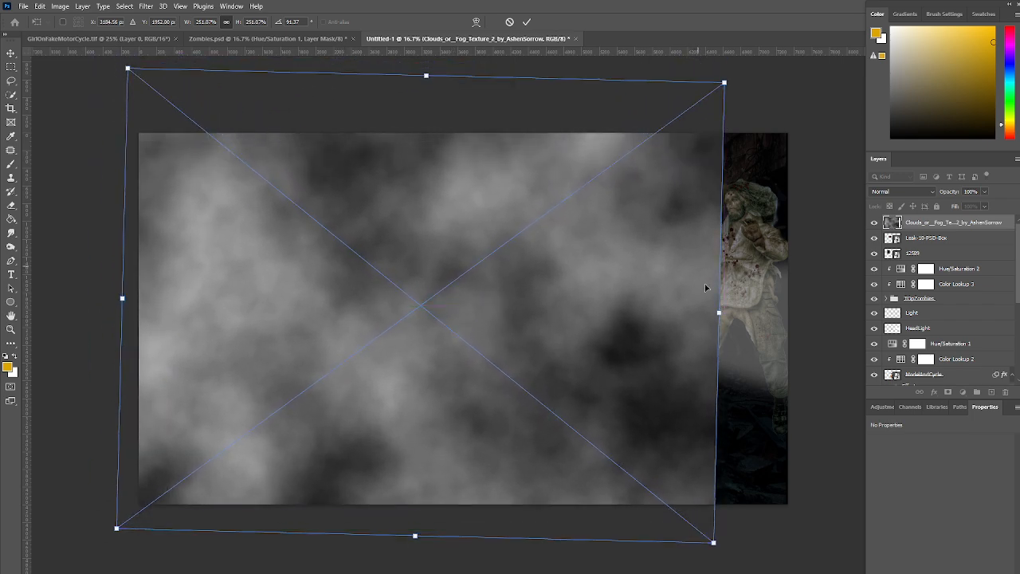
Enlarge the fog texture to about 281% at about 90.78° and position it so it covers the whole canvas
left_click_drag(716, 312, 795, 314)
mouse_move(813, 155)
left_mouse_down()
mouse_move(816, 142)
mouse_move(815, 151)
left_mouse_up()
left_click_drag(519, 404, 521, 345)
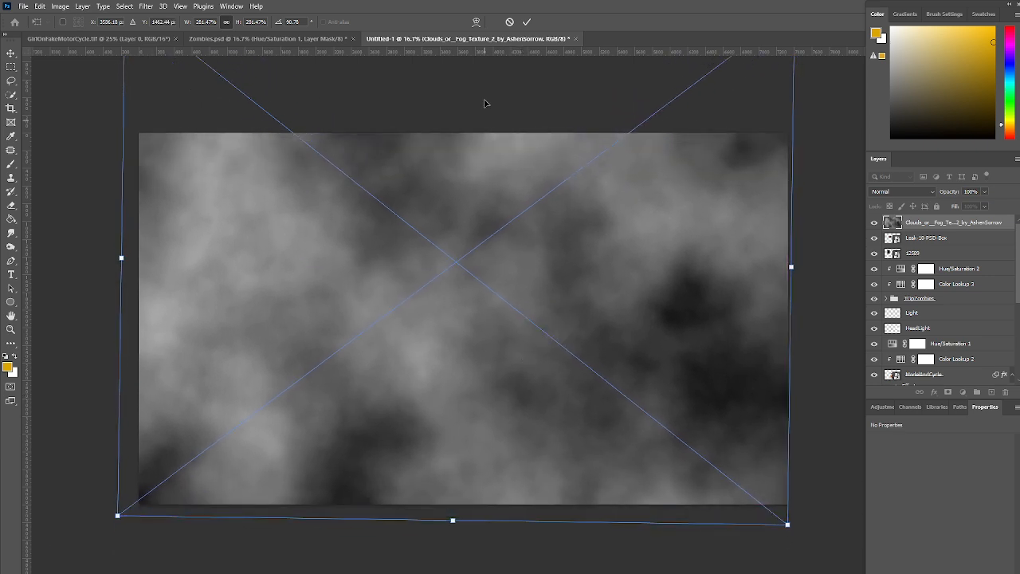
left_click(526, 21)
key("c")
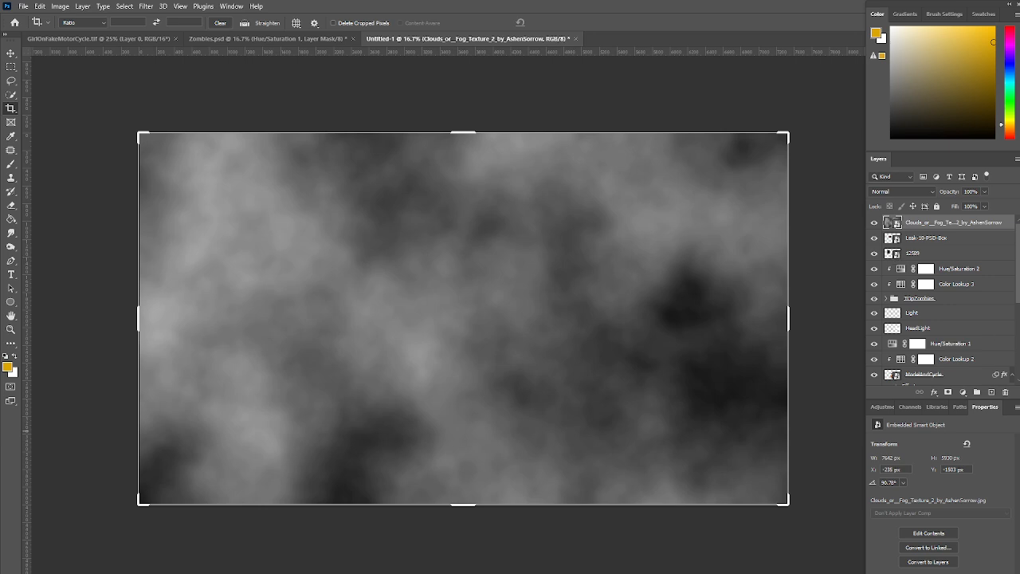
Add a Hue/Saturation adjustment clipped to the fog texture and colorize it green with hue 69 and saturation 25
left_click(887, 407)
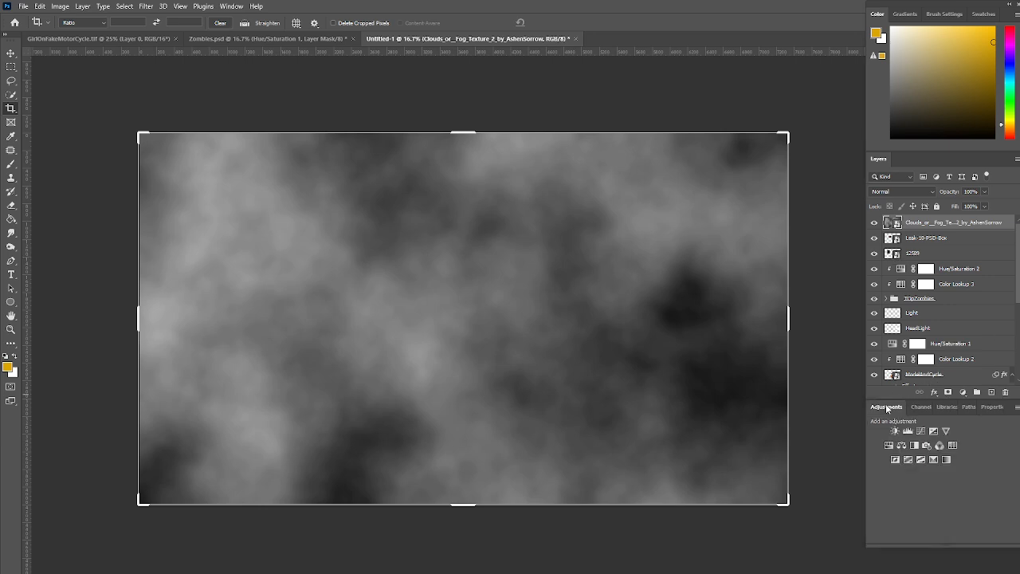
left_click(889, 444)
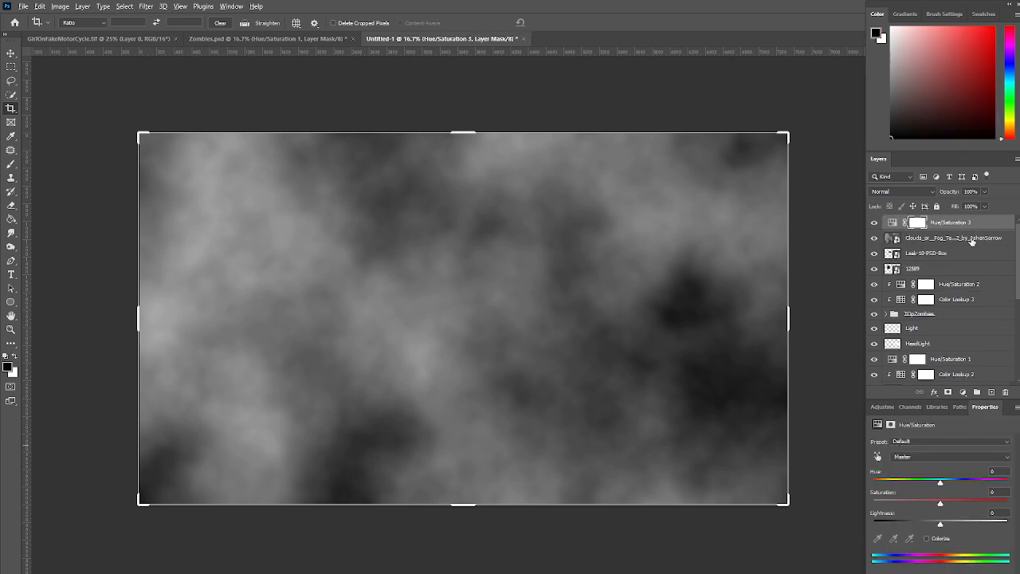
left_click(972, 233, "alt")
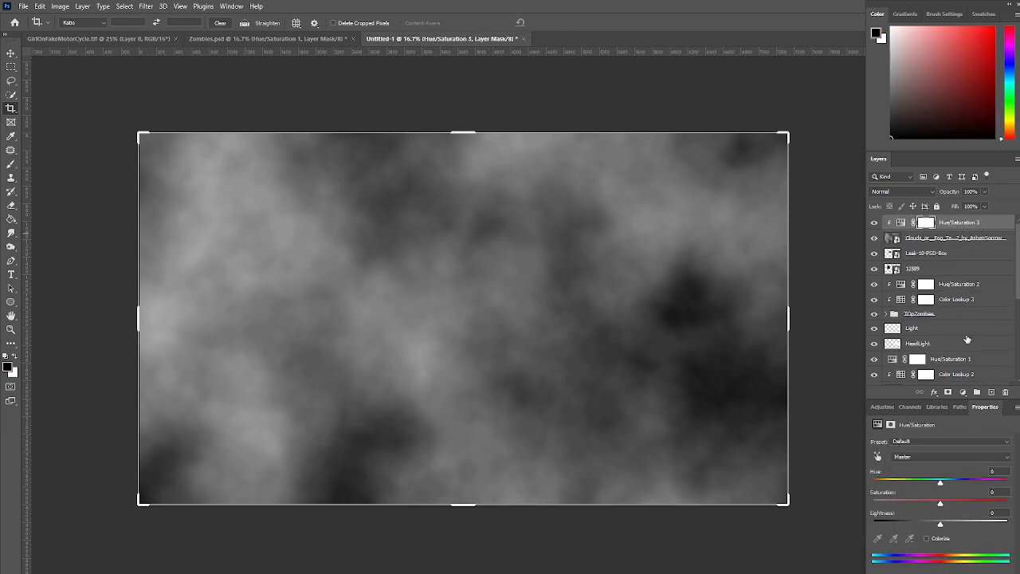
left_click(926, 539)
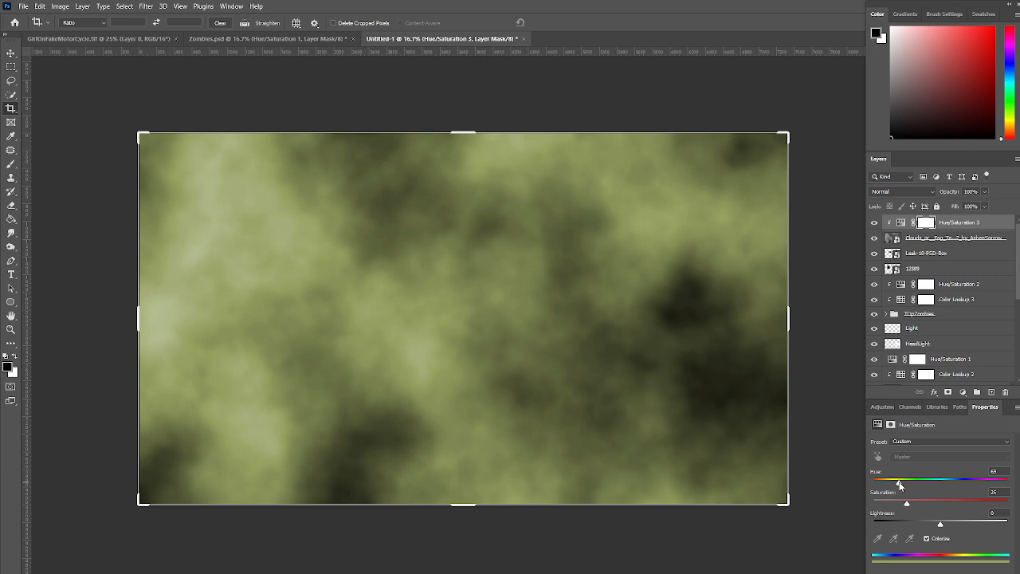
left_click_drag(900, 485, 898, 485)
Set up the Brush tool with a black foreground, 39% opacity and 47% flow
left_click(10, 367)
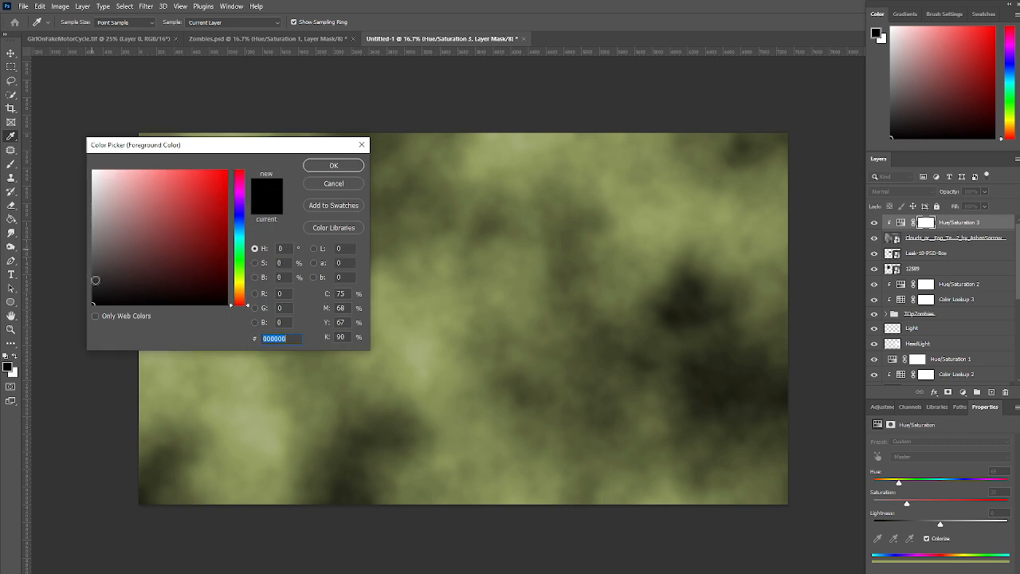
left_click(333, 165)
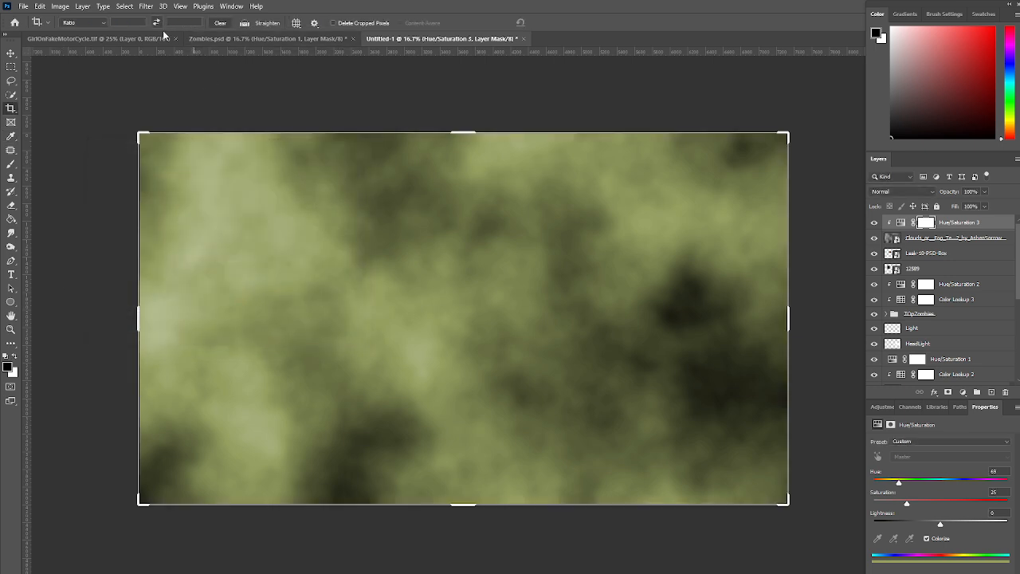
left_click(11, 164)
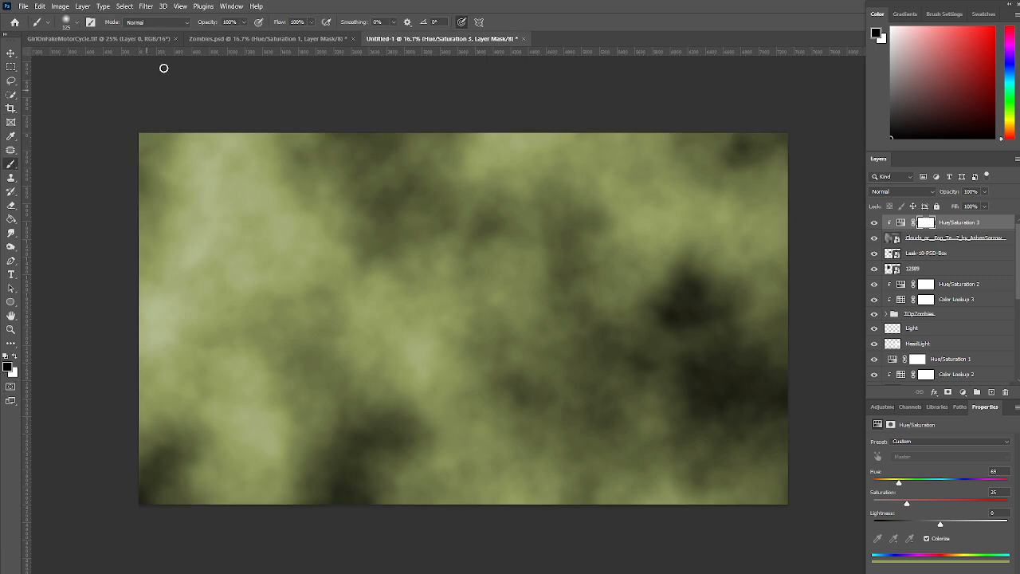
left_click(243, 22)
left_click_drag(242, 30, 239, 36)
left_click(310, 23)
left_click_drag(313, 36, 295, 37)
Target the mask of the fog's Hue/Saturation adjustment and enlarge the Soft Round brush to 1100 px
left_click(927, 224)
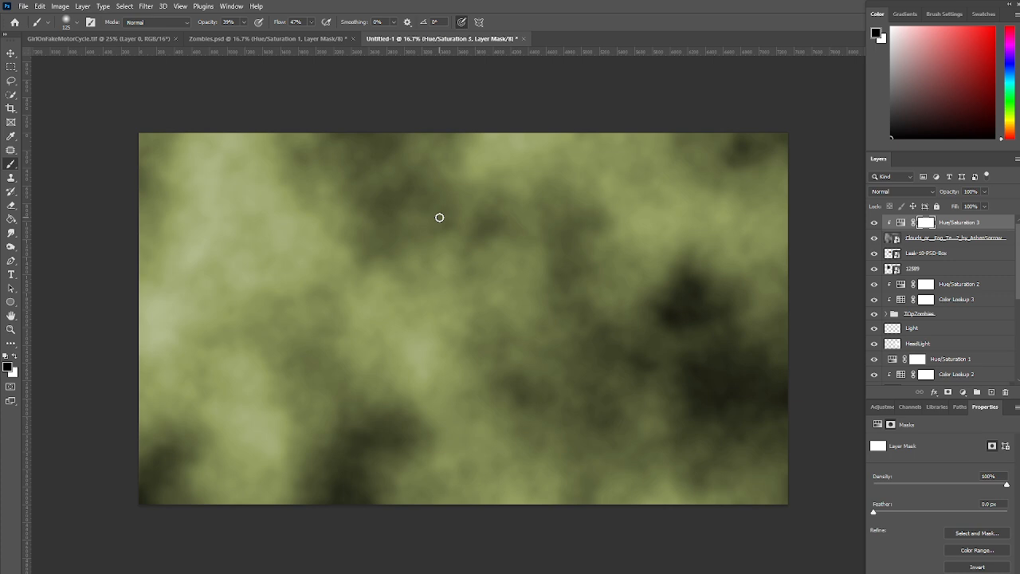
left_click(75, 29)
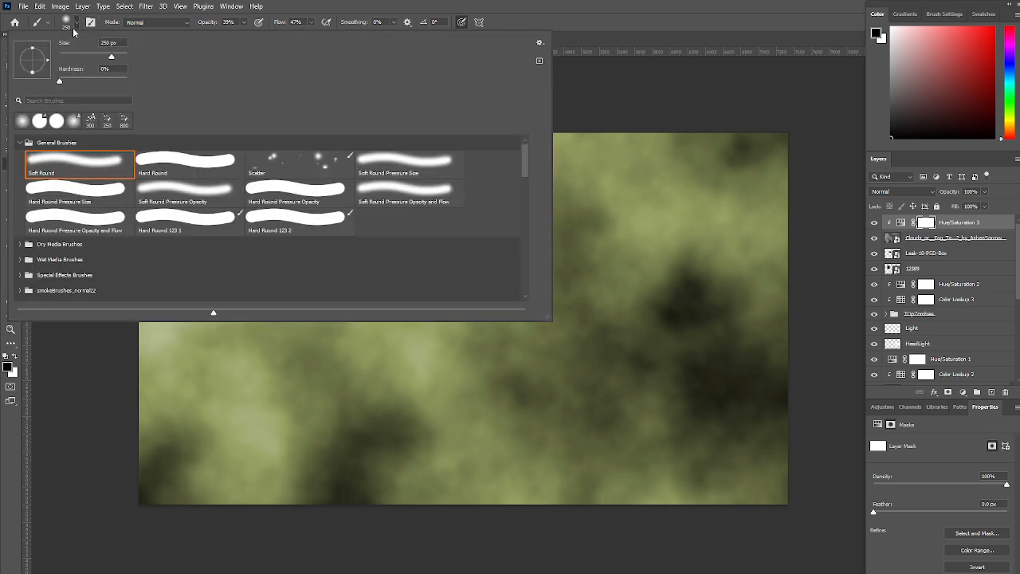
left_click(430, 2)
key("bracketright")
key("bracketright")
key("bracketright")
key("bracketright")
key("bracketright")
key("bracketright")
key("bracketright")
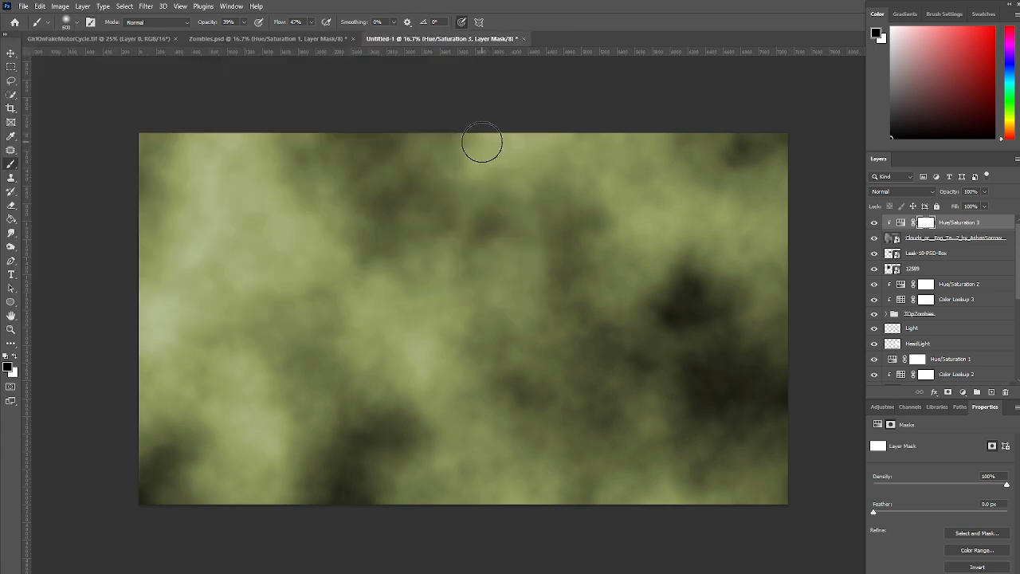
key("bracketright")
key("bracketright")
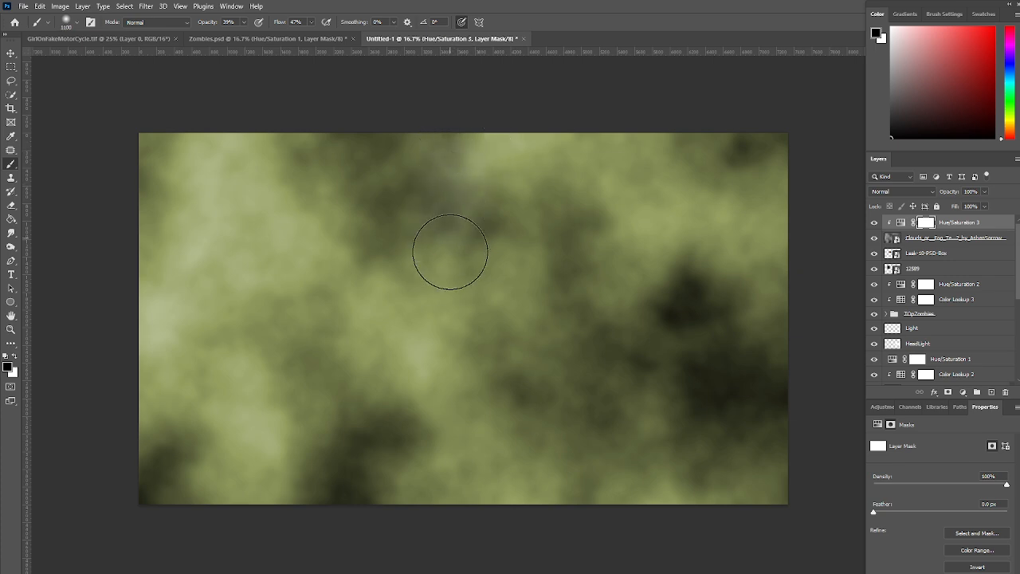
Try painting the tint out of the fog's upper middle, raising brush opacity to 62%, and undo back to the uncolorized adjustment
mouse_move(461, 137)
left_mouse_down()
mouse_move(461, 308)
mouse_move(473, 169)
mouse_move(433, 337)
mouse_move(438, 145)
mouse_move(429, 330)
mouse_move(426, 150)
mouse_move(424, 172)
mouse_move(425, 331)
mouse_move(433, 153)
mouse_move(438, 406)
mouse_move(464, 215)
mouse_move(457, 164)
mouse_move(469, 287)
mouse_move(491, 145)
mouse_move(478, 252)
mouse_move(447, 349)
left_mouse_up()
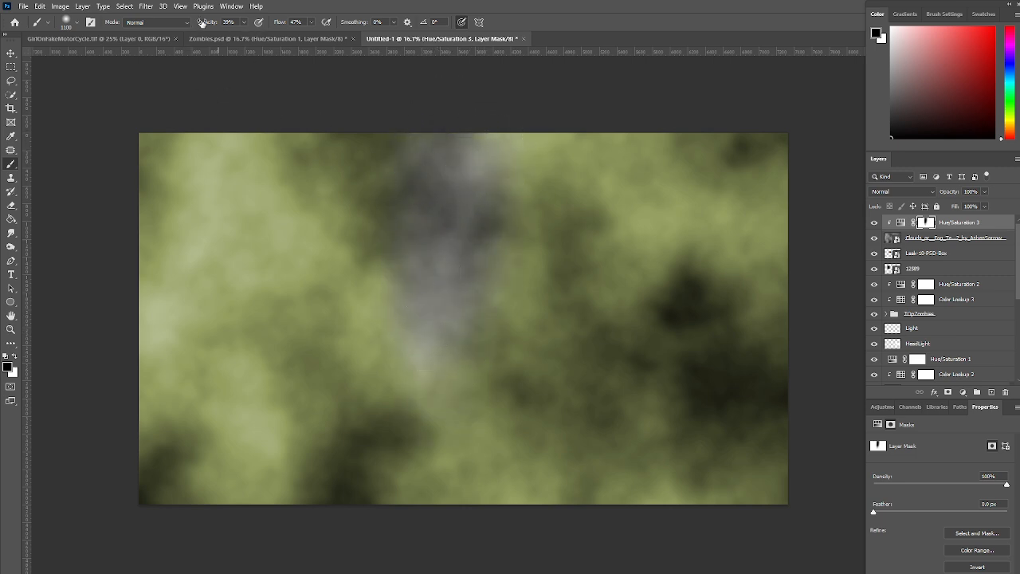
left_click(243, 24)
left_click_drag(245, 35, 257, 35)
mouse_move(426, 230)
left_mouse_down()
mouse_move(445, 309)
mouse_move(479, 181)
mouse_move(471, 305)
left_mouse_up()
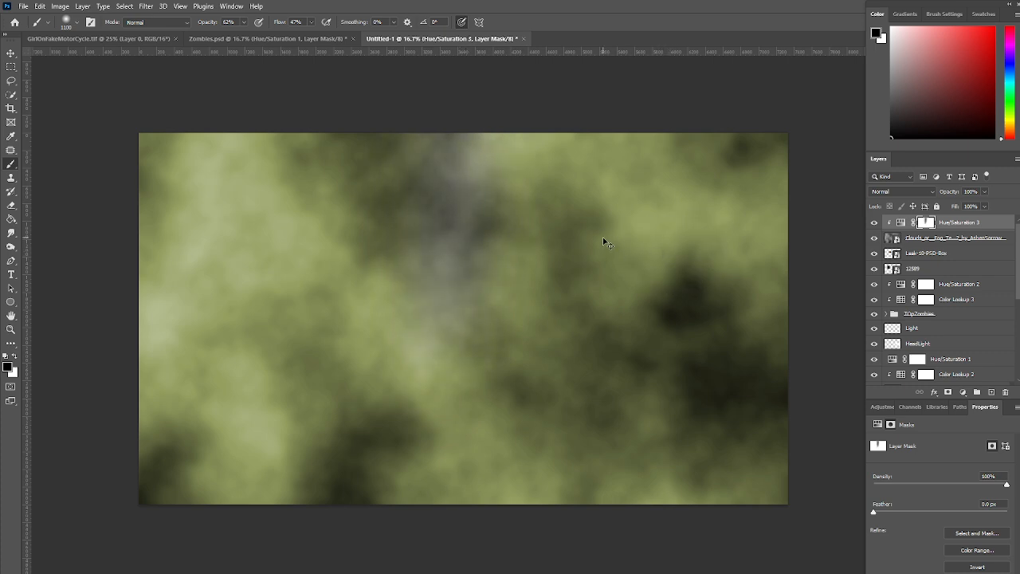
key("ctrl+z")
key("ctrl+z")
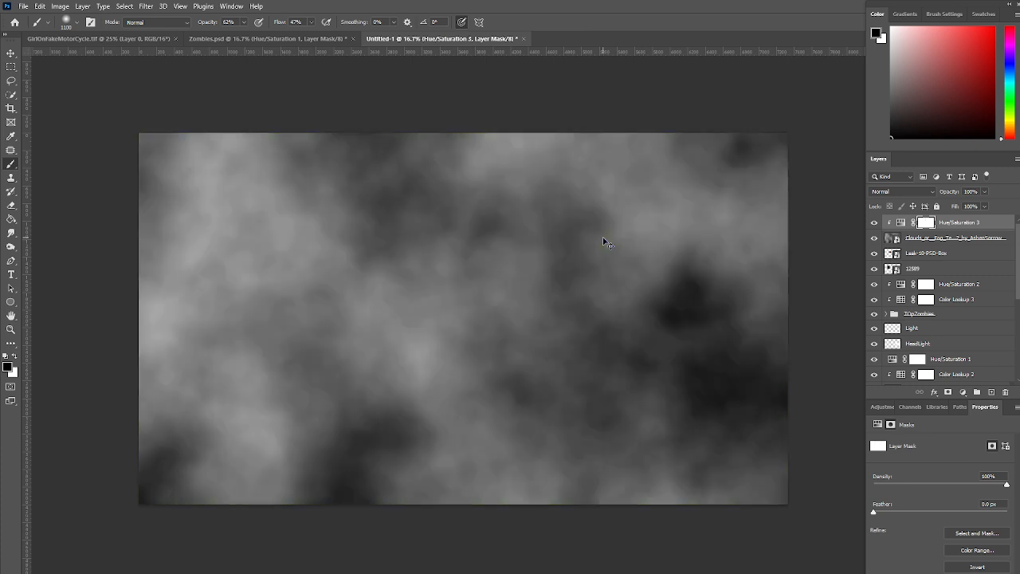
Colorize the fog through its clipped Hue/Saturation adjustment with hue 45 and saturation 25
left_click(902, 225)
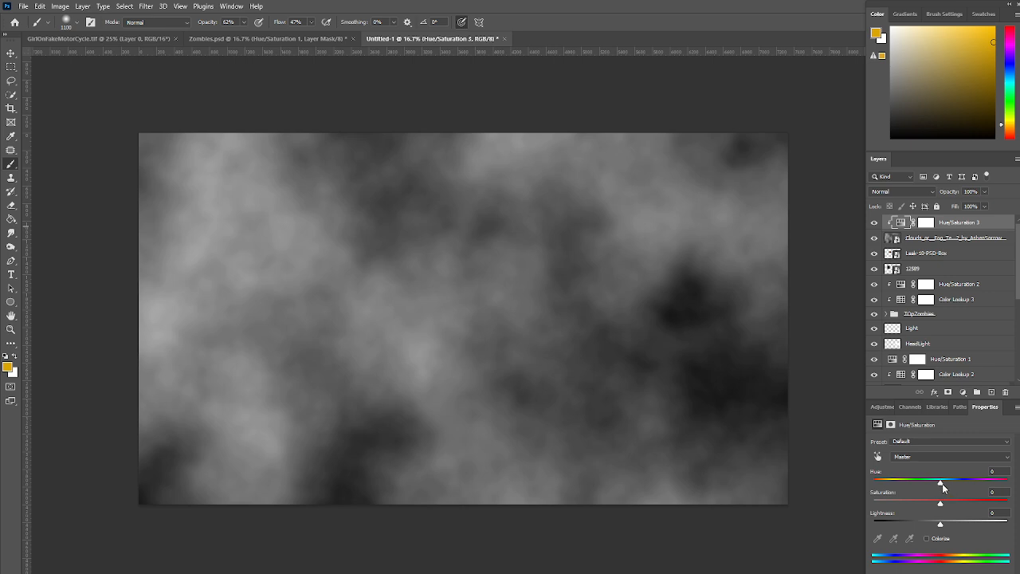
left_click_drag(941, 485, 928, 484)
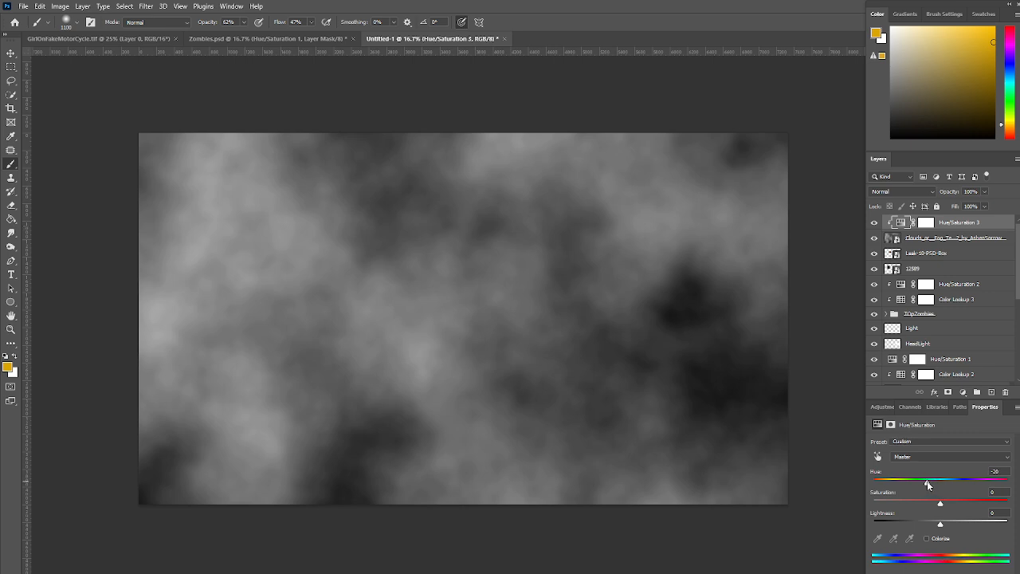
left_click(927, 539)
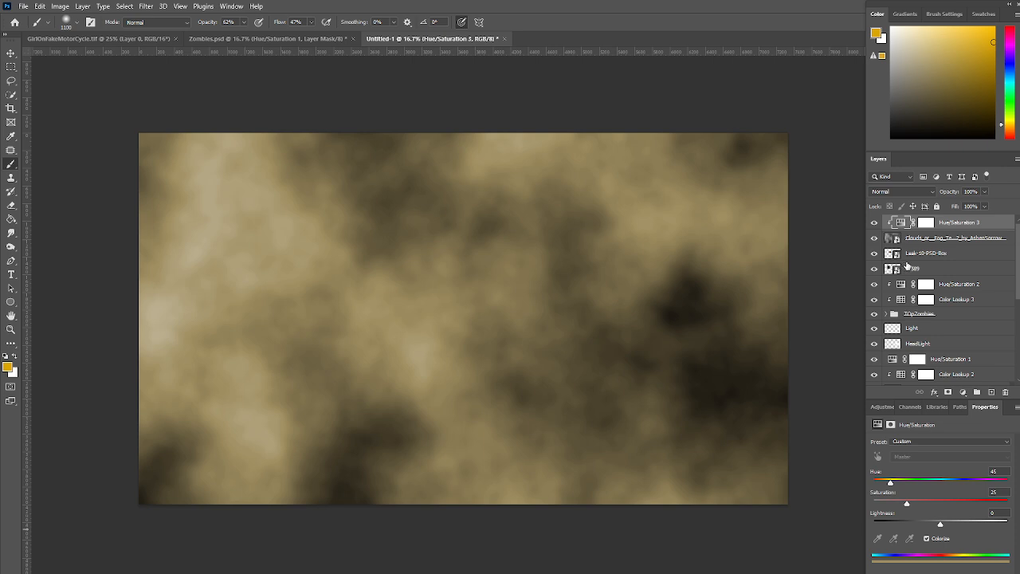
Add a layer mask to the fog texture and brush the fog thin around the moon, cowgirl and street at 33% opacity
left_click(917, 240)
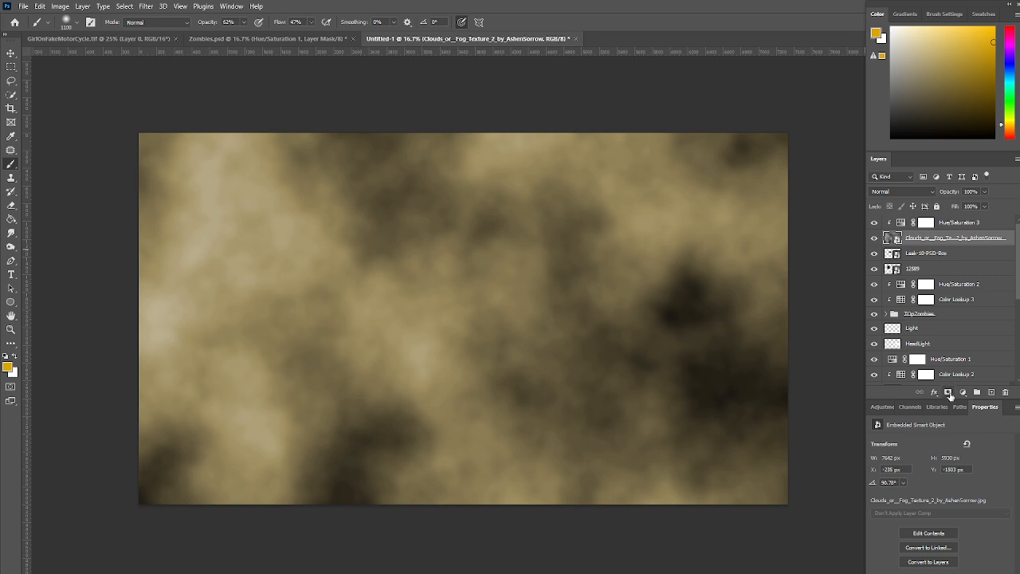
left_click(949, 392)
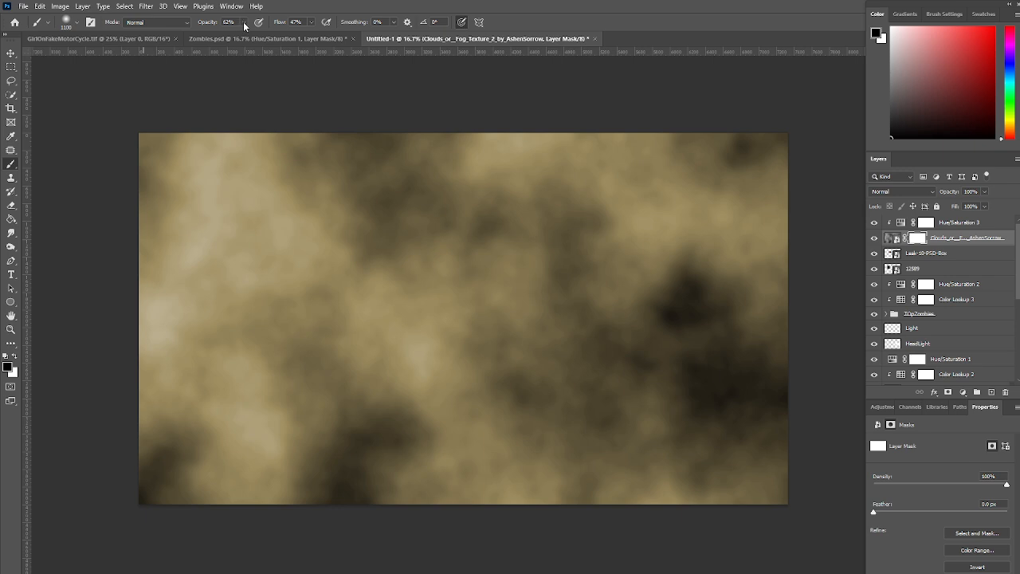
mouse_move(245, 26)
left_mouse_down()
mouse_move(247, 38)
mouse_move(230, 38)
left_mouse_up()
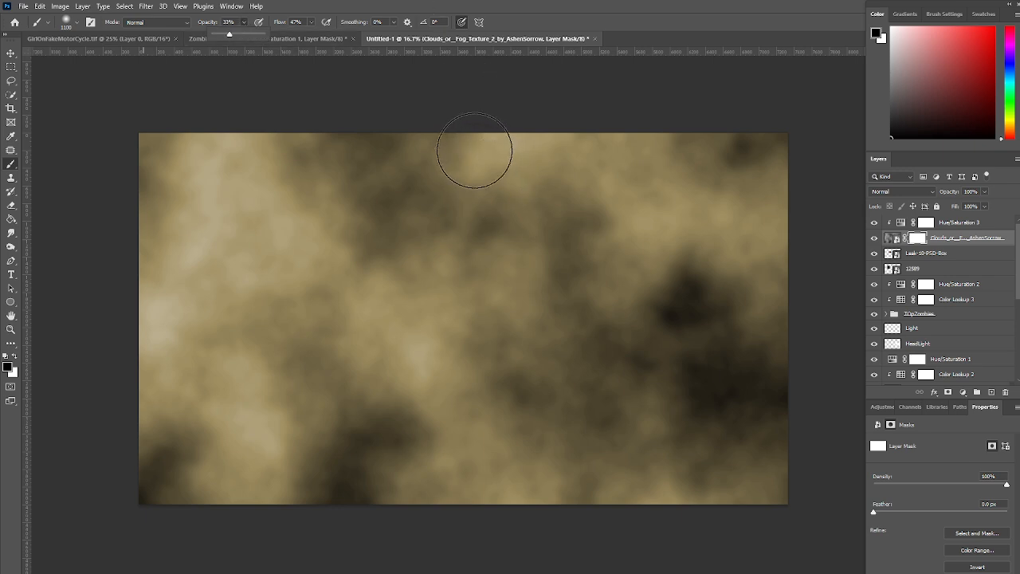
mouse_move(468, 148)
left_mouse_down()
mouse_move(478, 237)
mouse_move(499, 138)
mouse_move(504, 216)
mouse_move(509, 138)
mouse_move(507, 242)
mouse_move(514, 173)
mouse_move(503, 283)
mouse_move(496, 198)
mouse_move(470, 328)
mouse_move(493, 204)
mouse_move(489, 172)
mouse_move(484, 279)
mouse_move(474, 139)
mouse_move(461, 265)
mouse_move(475, 157)
mouse_move(470, 283)
mouse_move(504, 183)
mouse_move(509, 269)
mouse_move(532, 253)
mouse_move(539, 236)
mouse_move(525, 204)
mouse_move(534, 160)
mouse_move(789, 139)
mouse_move(265, 146)
mouse_move(318, 151)
mouse_move(131, 143)
mouse_move(472, 166)
mouse_move(663, 161)
mouse_move(719, 150)
mouse_move(398, 151)
mouse_move(590, 155)
mouse_move(415, 201)
mouse_move(457, 356)
mouse_move(427, 258)
mouse_move(431, 318)
mouse_move(459, 385)
mouse_move(454, 298)
mouse_move(455, 379)
mouse_move(487, 139)
mouse_move(478, 309)
mouse_move(457, 226)
mouse_move(405, 237)
left_mouse_up()
mouse_move(374, 277)
left_mouse_down()
mouse_move(353, 247)
mouse_move(322, 280)
mouse_move(311, 258)
mouse_move(325, 259)
mouse_move(267, 263)
mouse_move(235, 259)
mouse_move(282, 259)
mouse_move(109, 247)
mouse_move(289, 244)
mouse_move(311, 235)
mouse_move(133, 229)
mouse_move(348, 213)
mouse_move(25, 185)
mouse_move(265, 188)
mouse_move(123, 188)
mouse_move(204, 177)
mouse_move(137, 260)
mouse_move(201, 287)
mouse_move(130, 344)
mouse_move(274, 317)
mouse_move(122, 376)
mouse_move(286, 301)
mouse_move(359, 376)
mouse_move(474, 390)
mouse_move(373, 384)
mouse_move(493, 403)
mouse_move(451, 407)
mouse_move(533, 423)
mouse_move(662, 343)
mouse_move(627, 390)
mouse_move(695, 331)
mouse_move(686, 349)
mouse_move(719, 227)
mouse_move(719, 268)
mouse_move(770, 195)
mouse_move(761, 355)
mouse_move(755, 325)
mouse_move(325, 386)
mouse_move(507, 359)
mouse_move(650, 311)
mouse_move(593, 348)
mouse_move(639, 232)
mouse_move(654, 223)
mouse_move(589, 311)
mouse_move(627, 289)
mouse_move(603, 215)
mouse_move(608, 282)
mouse_move(622, 205)
left_mouse_up()
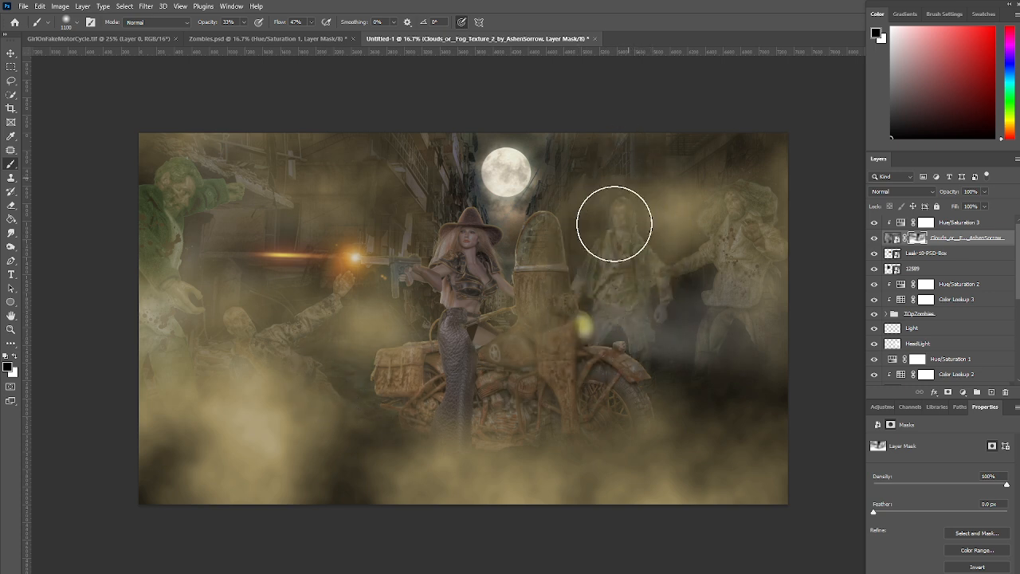
Continue masking the fog over the zombies, motorcycle and upper buildings, keeping the dense fog along the ground
mouse_move(497, 311)
left_mouse_down()
mouse_move(492, 180)
mouse_move(459, 329)
mouse_move(463, 271)
mouse_move(466, 412)
mouse_move(462, 284)
mouse_move(312, 264)
mouse_move(429, 254)
mouse_move(265, 259)
mouse_move(379, 258)
mouse_move(279, 258)
mouse_move(311, 244)
mouse_move(71, 255)
mouse_move(265, 236)
mouse_move(163, 207)
mouse_move(238, 203)
mouse_move(281, 187)
mouse_move(221, 187)
mouse_move(146, 164)
left_mouse_up()
mouse_move(195, 293)
left_mouse_down()
mouse_move(207, 378)
mouse_move(263, 388)
mouse_move(138, 365)
left_mouse_up()
mouse_move(715, 401)
left_mouse_down()
mouse_move(820, 343)
mouse_move(764, 356)
mouse_move(774, 271)
mouse_move(753, 368)
mouse_move(774, 251)
mouse_move(753, 331)
mouse_move(766, 215)
mouse_move(763, 260)
mouse_move(740, 253)
mouse_move(730, 204)
mouse_move(744, 266)
mouse_move(736, 187)
mouse_move(686, 249)
mouse_move(680, 225)
mouse_move(666, 246)
mouse_move(665, 210)
mouse_move(642, 220)
mouse_move(627, 249)
mouse_move(623, 212)
mouse_move(615, 254)
mouse_move(626, 232)
mouse_move(618, 220)
mouse_move(726, 239)
mouse_move(743, 200)
mouse_move(749, 229)
mouse_move(775, 246)
left_mouse_up()
mouse_move(376, 272)
left_mouse_down()
mouse_move(286, 256)
mouse_move(558, 300)
mouse_move(376, 321)
mouse_move(440, 348)
mouse_move(654, 349)
mouse_move(657, 363)
mouse_move(489, 396)
mouse_move(511, 408)
mouse_move(642, 412)
mouse_move(693, 402)
mouse_move(678, 415)
mouse_move(547, 424)
mouse_move(368, 415)
mouse_move(441, 395)
mouse_move(343, 370)
mouse_move(399, 374)
mouse_move(353, 276)
mouse_move(319, 349)
mouse_move(245, 320)
mouse_move(304, 355)
mouse_move(254, 321)
mouse_move(270, 333)
mouse_move(247, 300)
mouse_move(277, 313)
mouse_move(260, 289)
mouse_move(261, 302)
mouse_move(246, 250)
mouse_move(260, 269)
mouse_move(368, 310)
mouse_move(350, 303)
mouse_move(453, 318)
mouse_move(403, 353)
mouse_move(460, 375)
mouse_move(496, 366)
mouse_move(461, 253)
mouse_move(496, 255)
mouse_move(500, 280)
mouse_move(476, 294)
left_mouse_up()
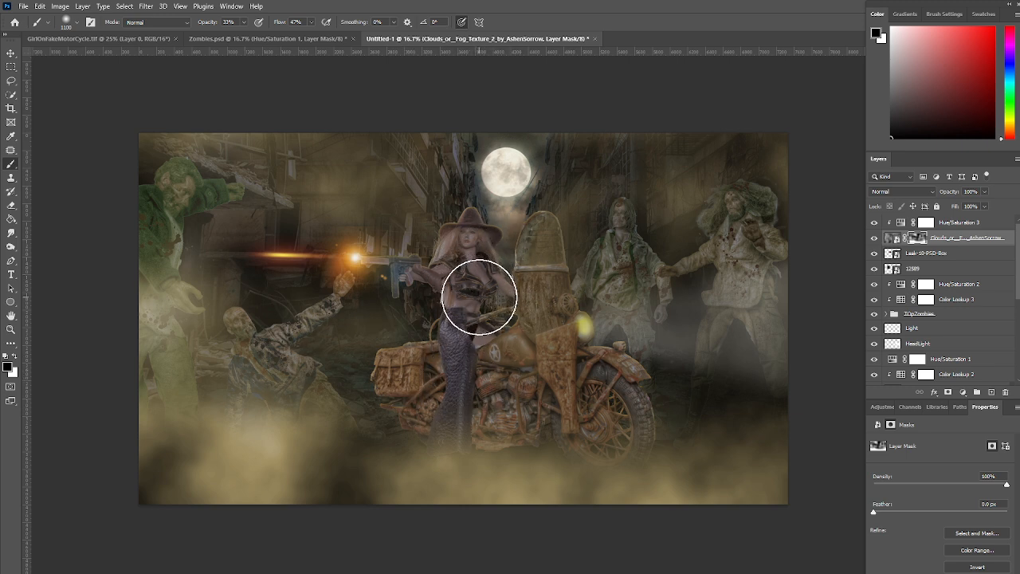
mouse_move(98, 316)
left_mouse_down()
mouse_move(173, 307)
mouse_move(123, 327)
mouse_move(148, 335)
mouse_move(180, 300)
left_mouse_up()
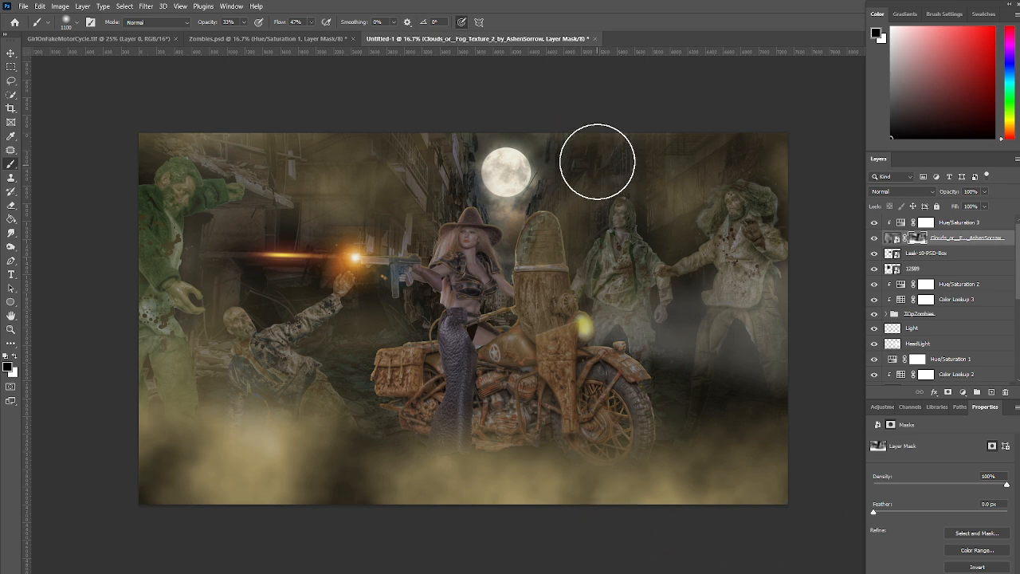
mouse_move(334, 161)
left_mouse_down()
mouse_move(200, 144)
mouse_move(312, 159)
mouse_move(754, 153)
mouse_move(149, 130)
left_mouse_up()
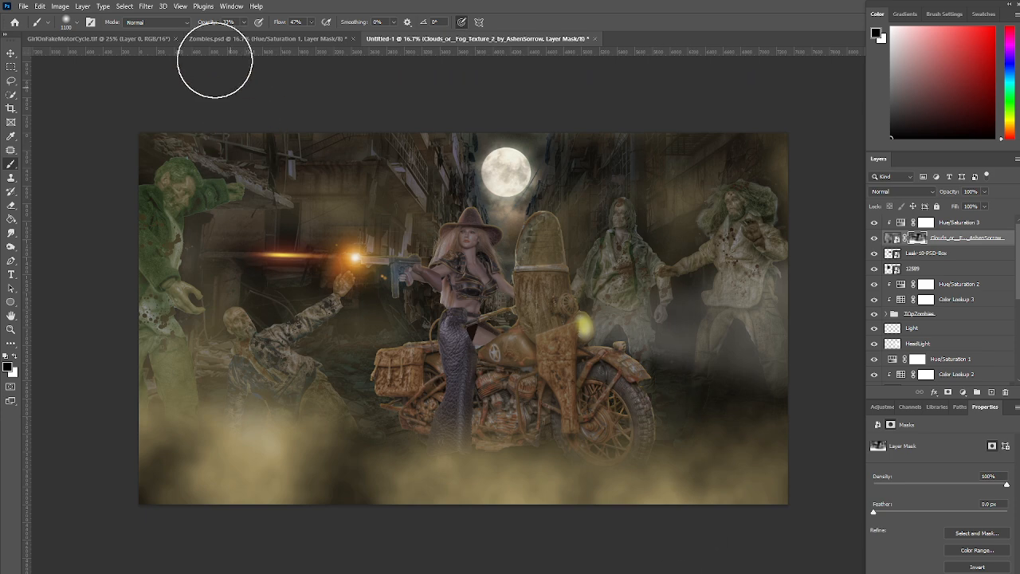
Stamp all visible layers into a new layer above the fog's Hue/Saturation adjustment
left_click(146, 6)
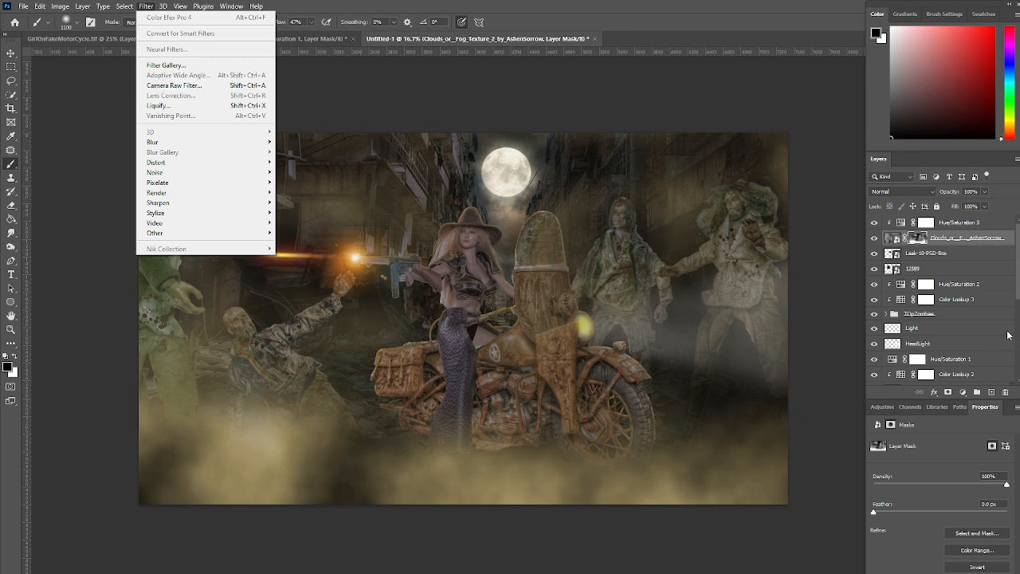
left_click(997, 224)
left_click(996, 224)
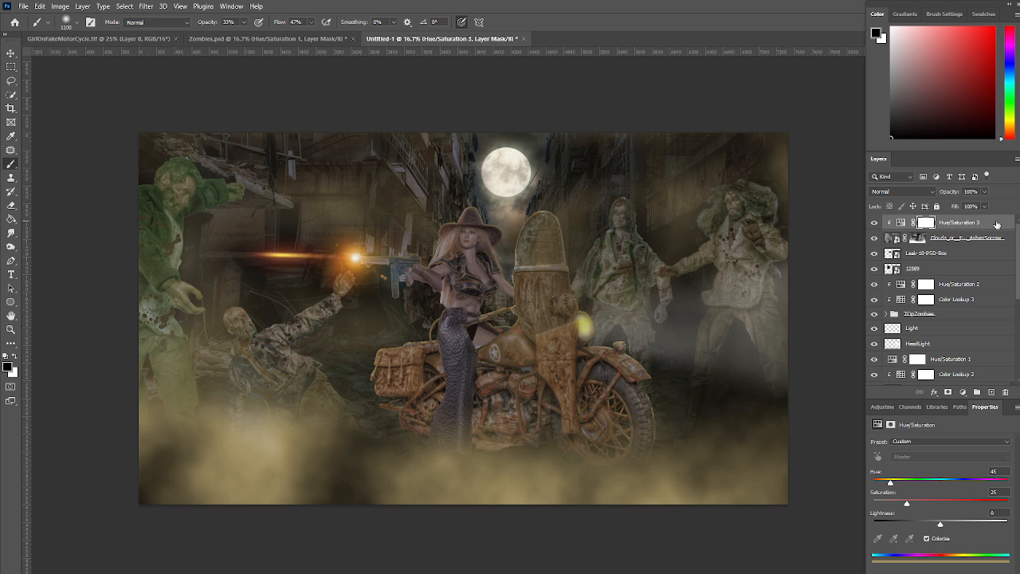
left_click(997, 225)
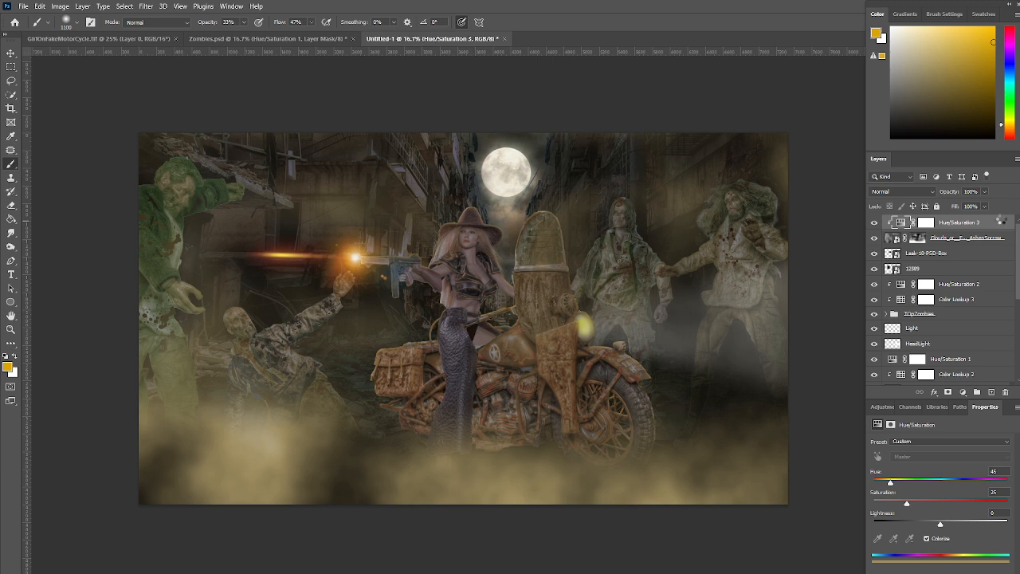
key("ctrl+shift+alt+e")
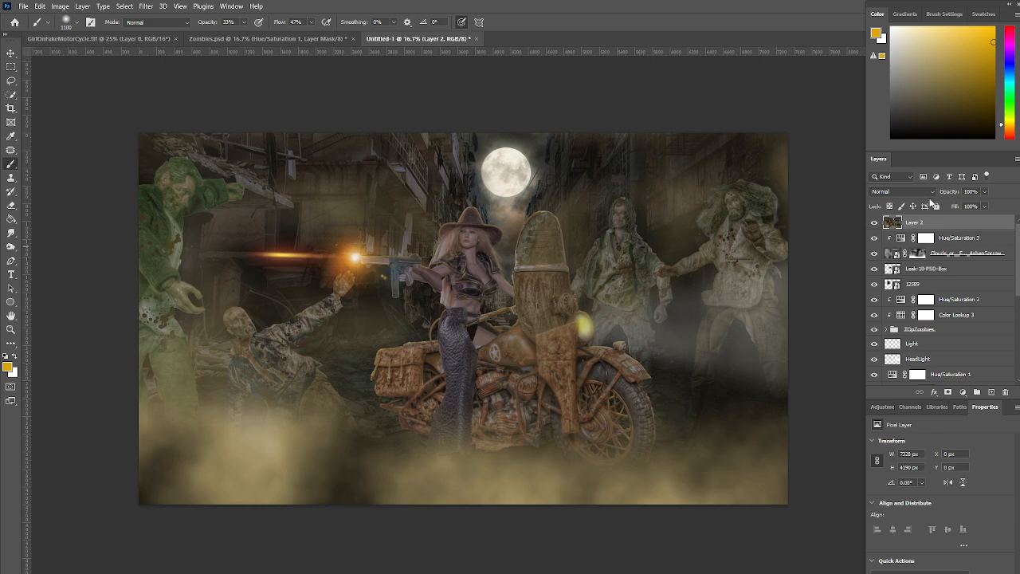
Open the stamped layer in the Nik Collection's Color Efex Pro 4 filter
left_click(145, 8)
mouse_move(179, 250)
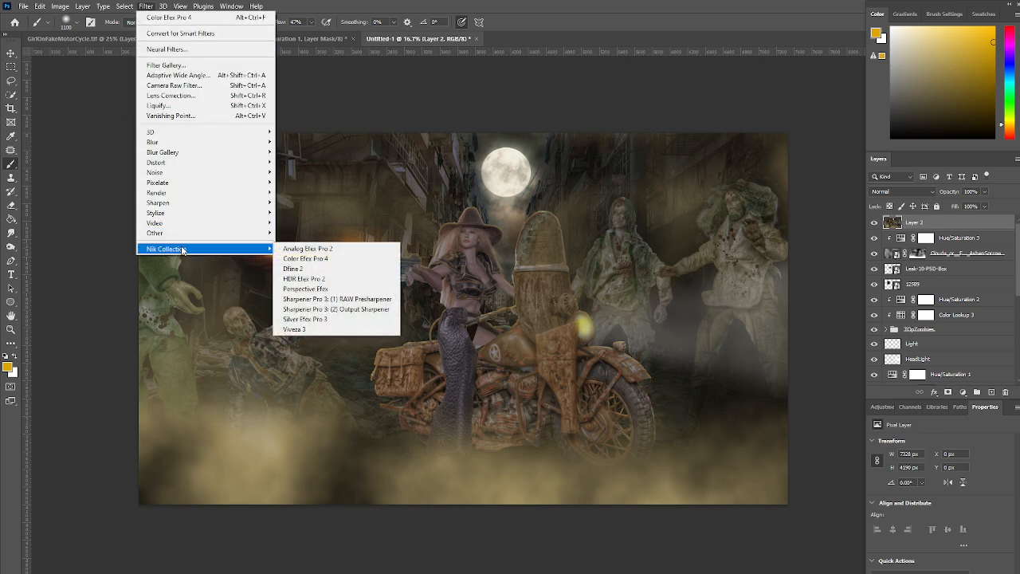
left_click(322, 259)
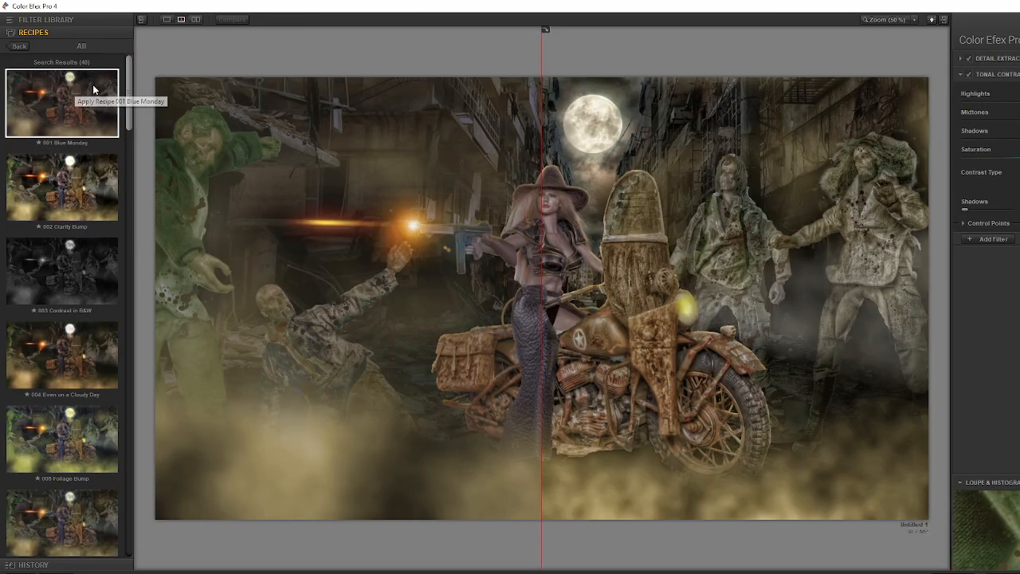
Try the 002 Clarity Bump recipe and compare it with the original across most of the image
mouse_move(129, 89)
left_mouse_down()
mouse_move(128, 122)
mouse_move(133, 72)
left_mouse_up()
left_click(69, 189)
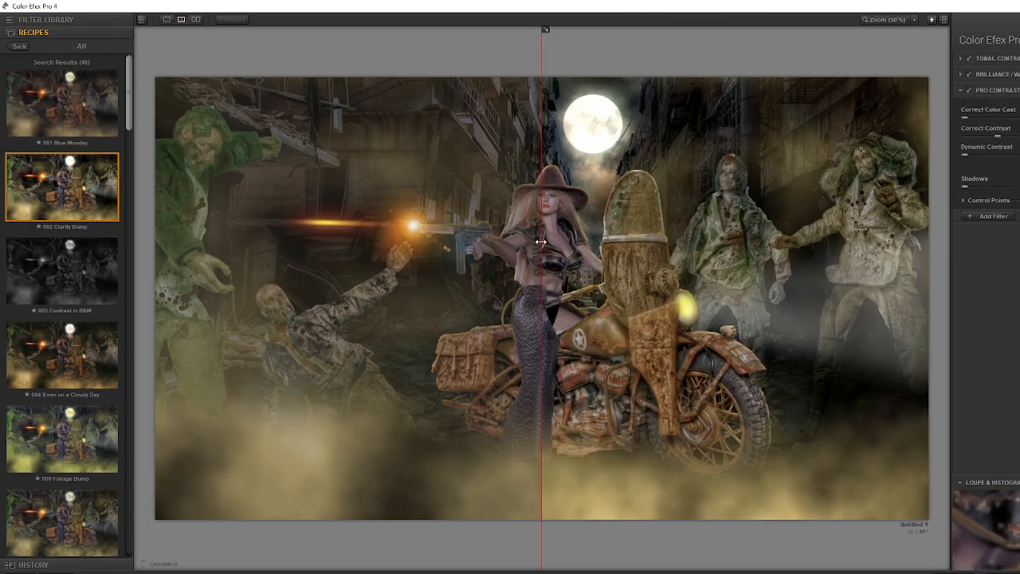
left_click_drag(543, 243, 186, 269)
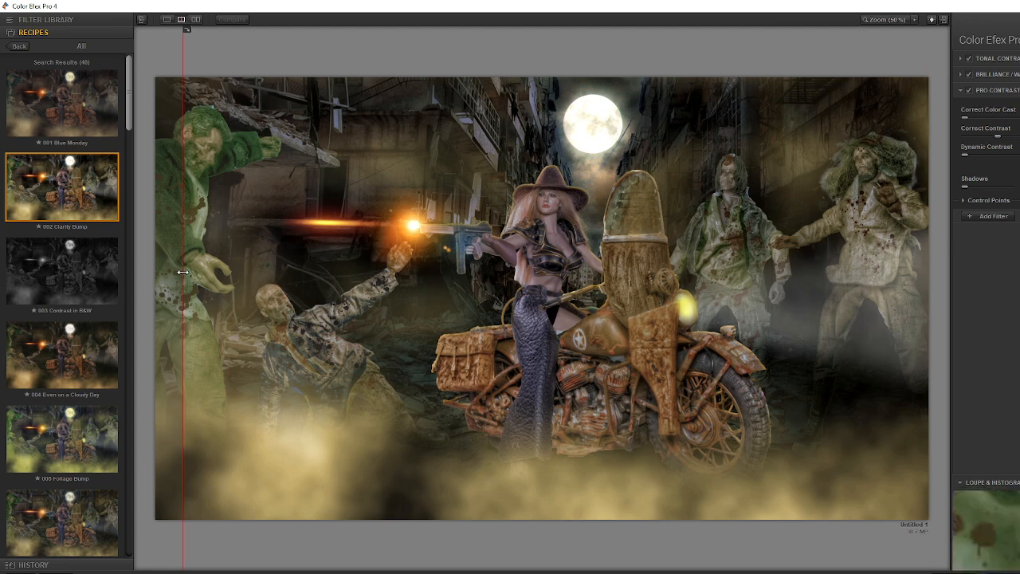
Apply the 010 Super Punch recipe and extend the split preview to show it over the whole image
left_click_drag(128, 86, 127, 170)
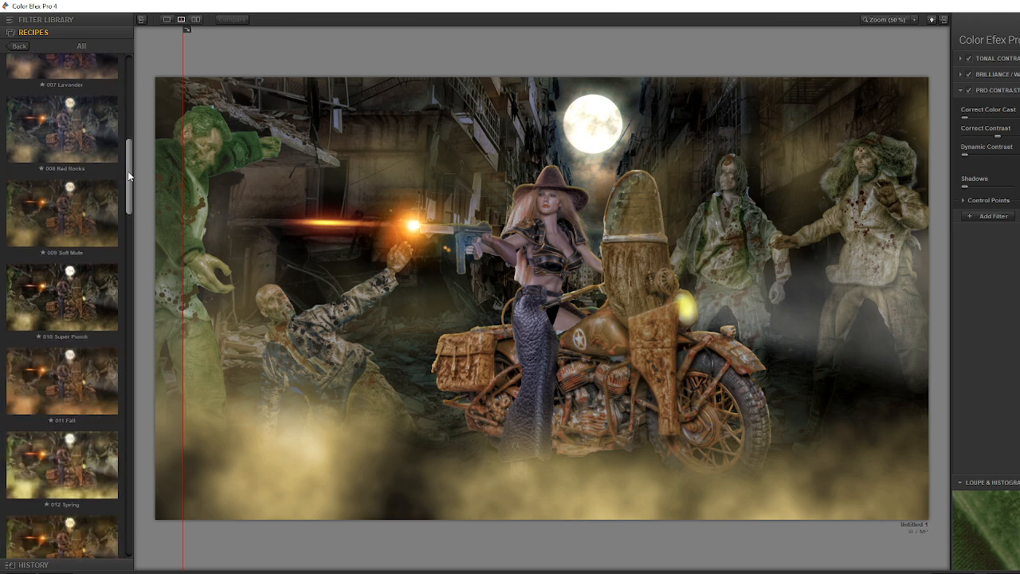
left_click(112, 292)
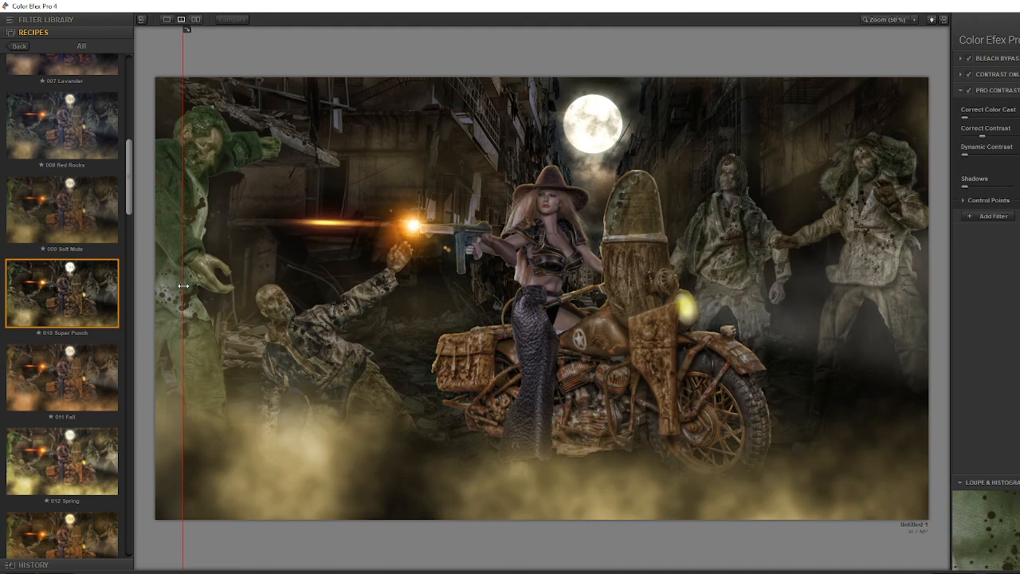
left_click_drag(183, 287, 156, 270)
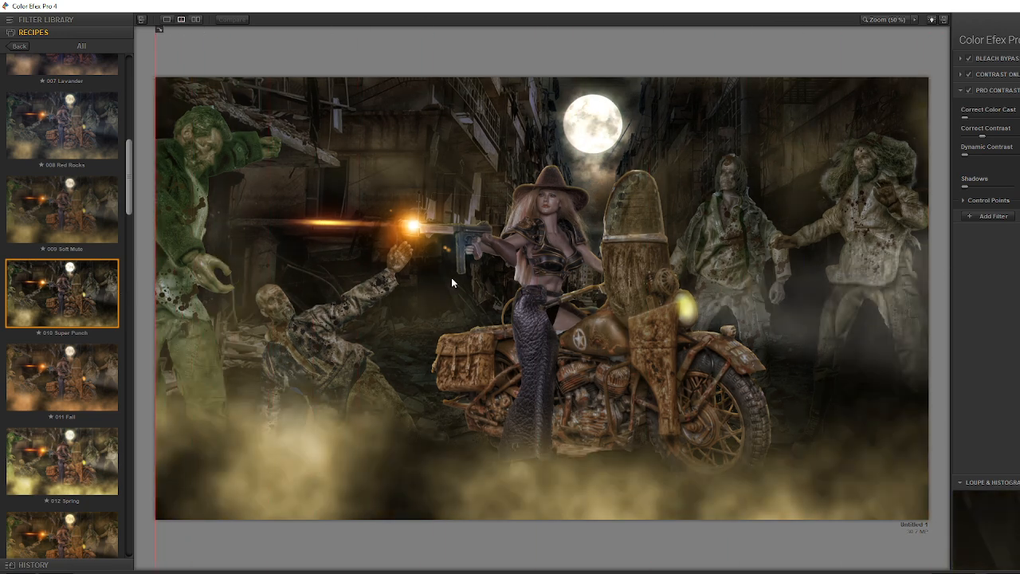